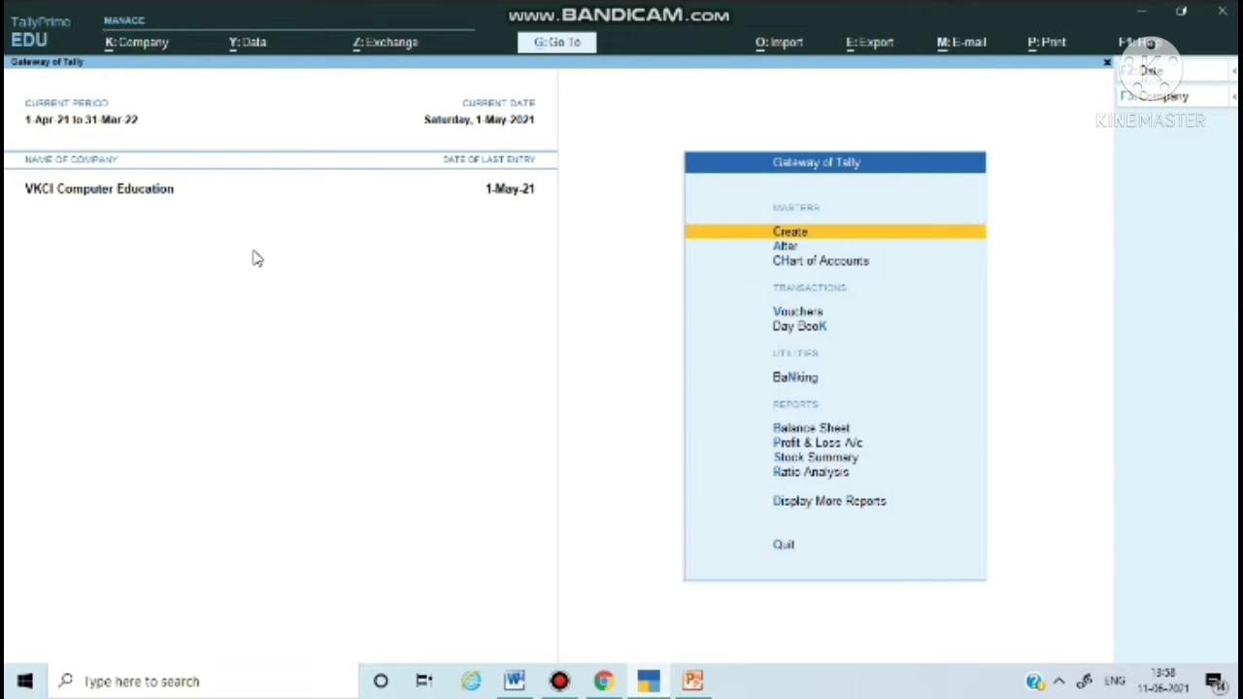
# Open the features of VKCI Computer Education, keeping accounts, bill-wise entry, inventory and GST enabled, and bring up the company GST details.
pyautogui.press('F11')
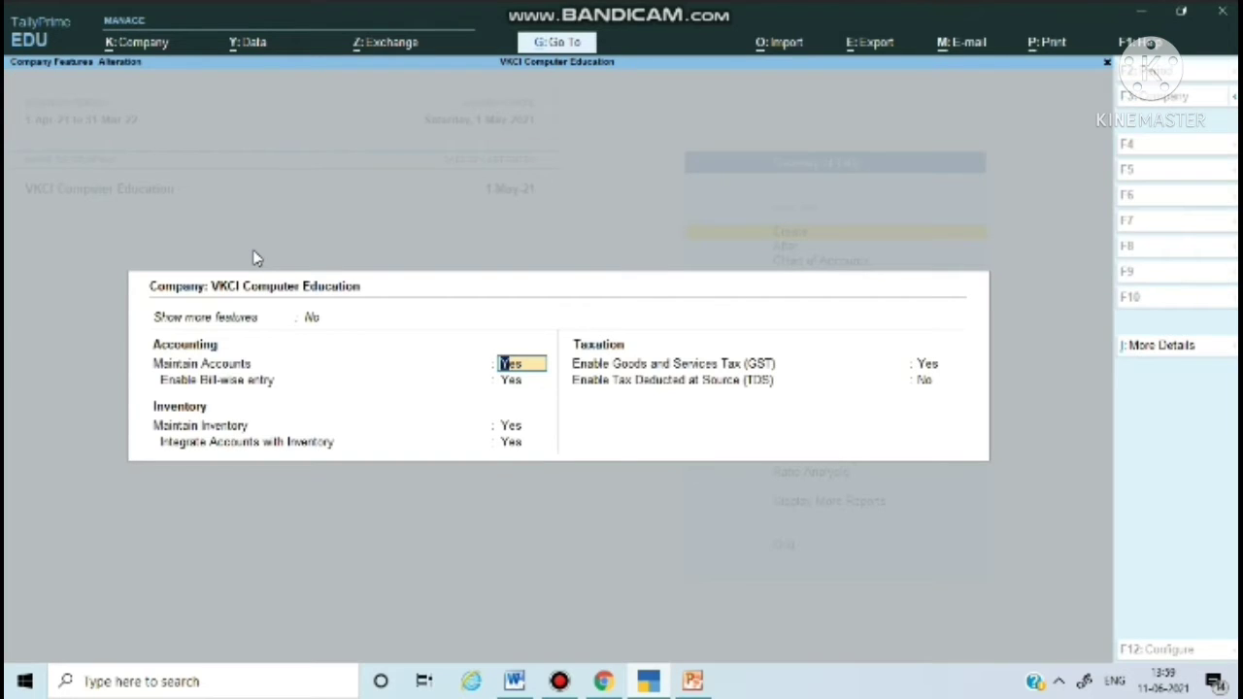
pyautogui.press('Return')
pyautogui.press('Return')
pyautogui.press('Return')
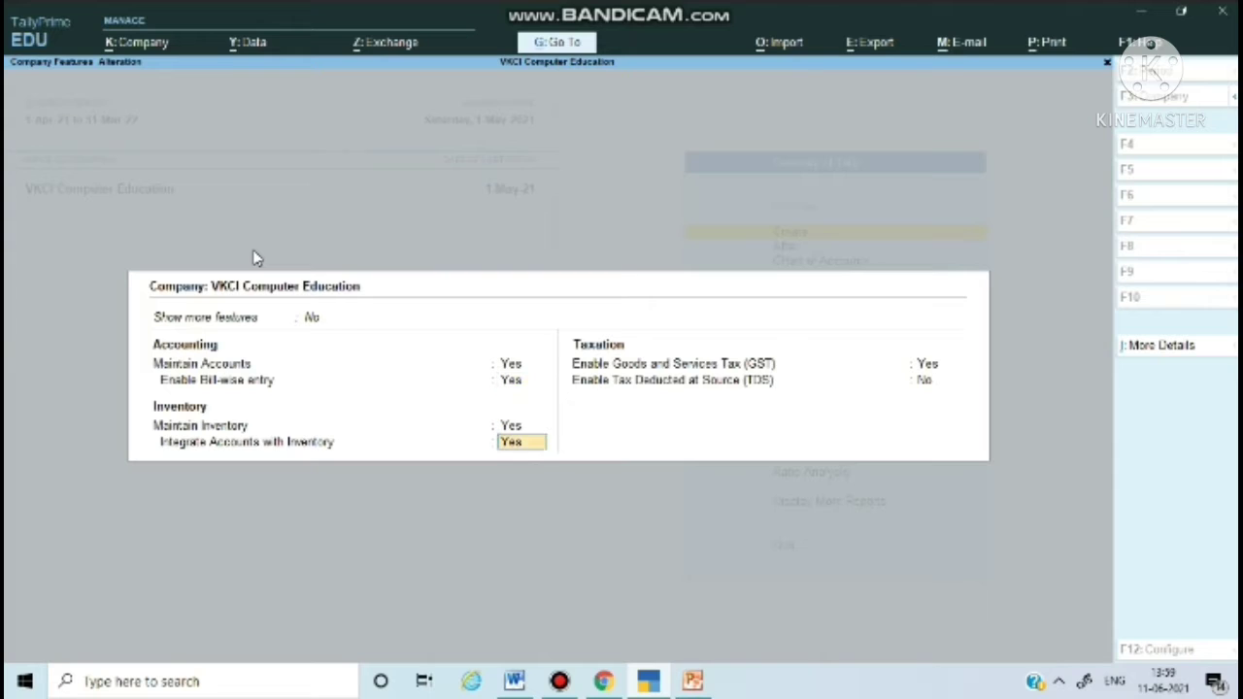
pyautogui.press('Return')
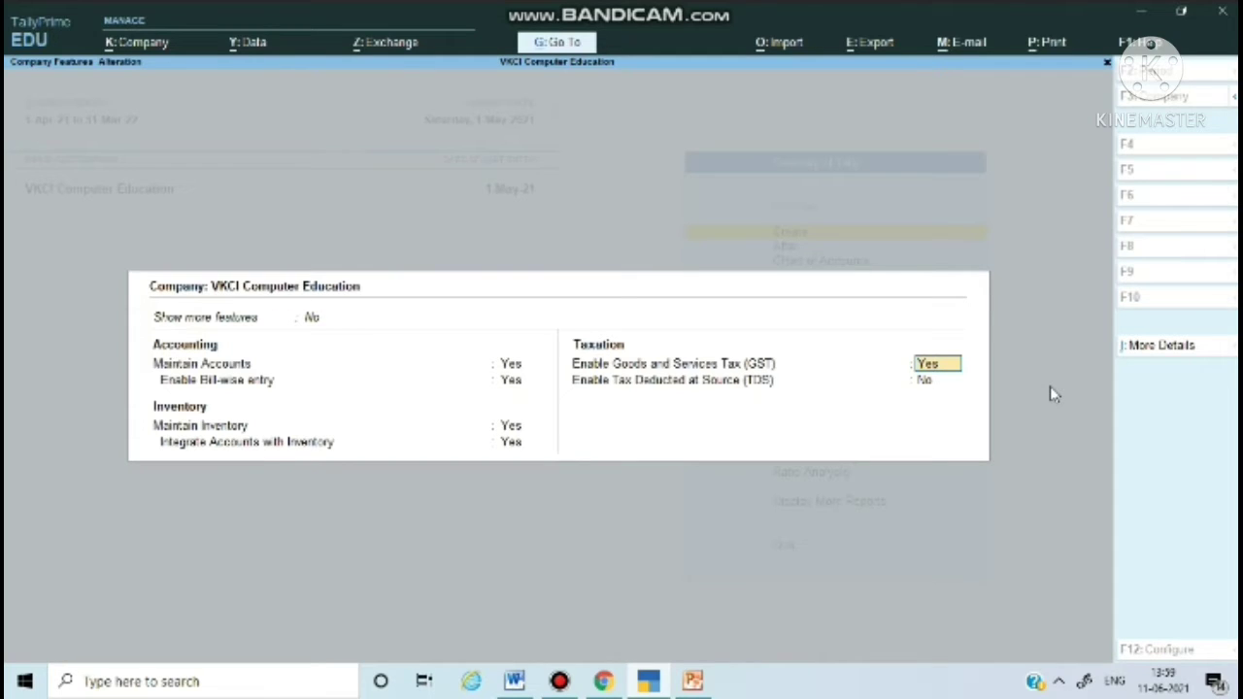
pyautogui.press('Return')
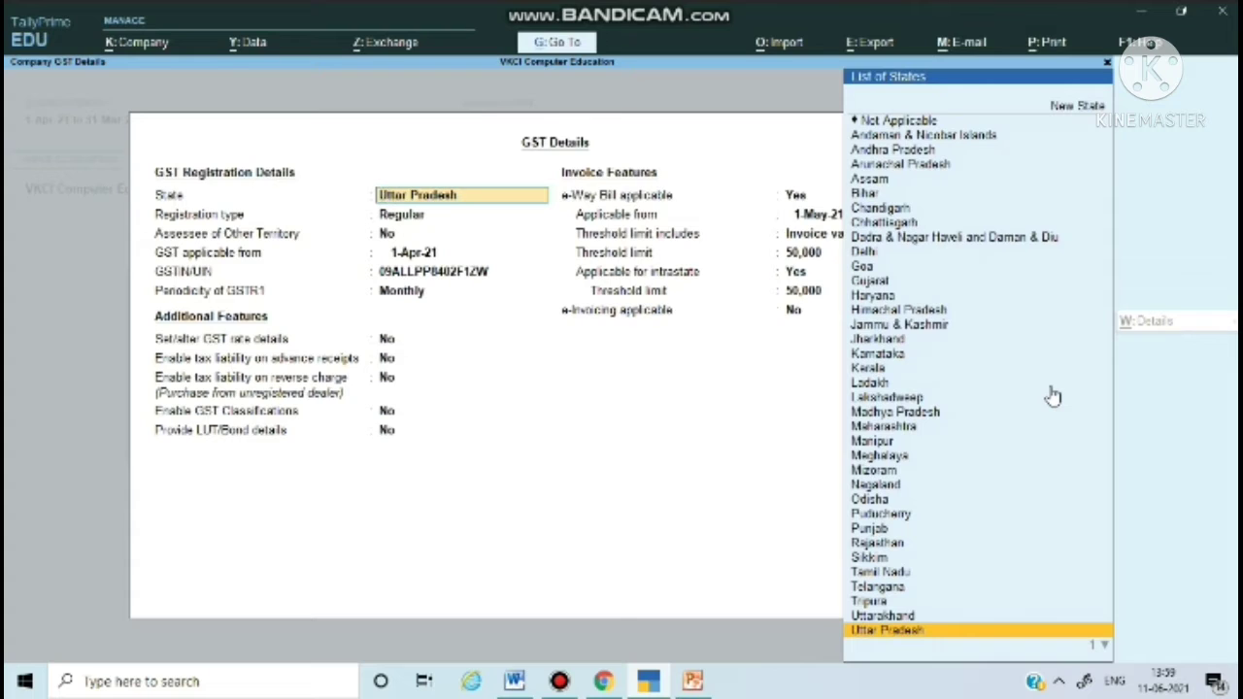
# Review the company's GST registration details, keeping state Uttar Pradesh, registration type Regular and GST applicable from 1-Apr-21.
pyautogui.press('Return')
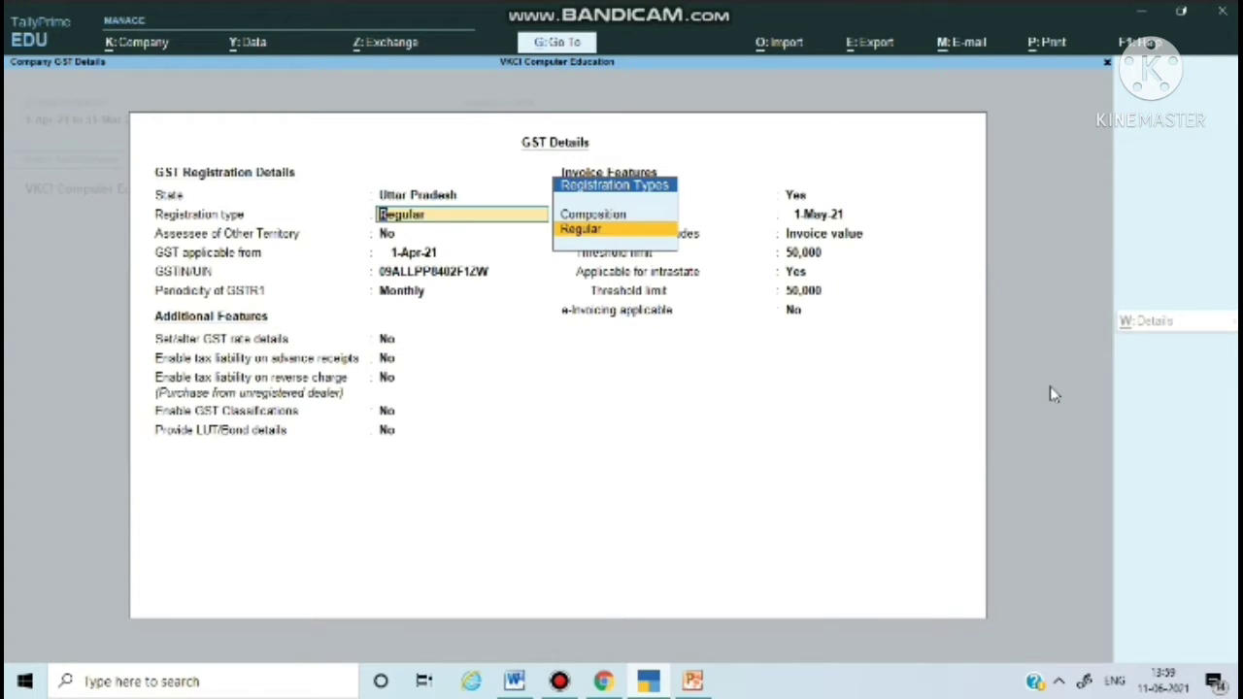
pyautogui.press('Return')
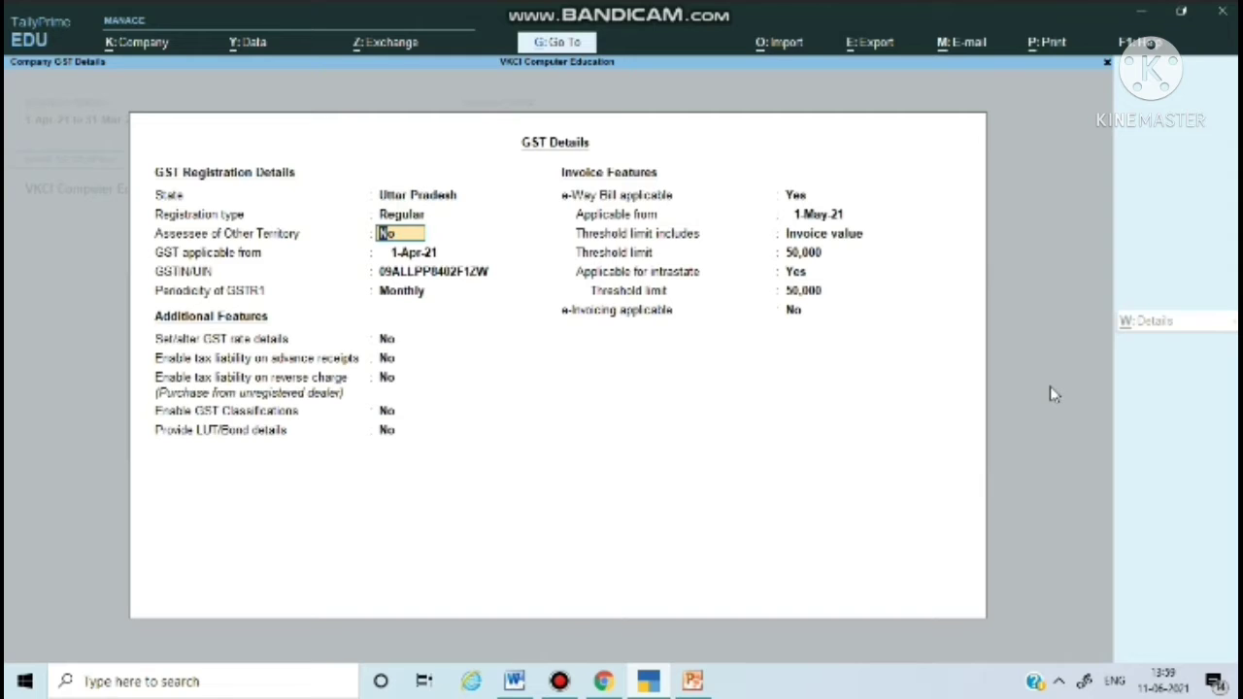
pyautogui.press('Return')
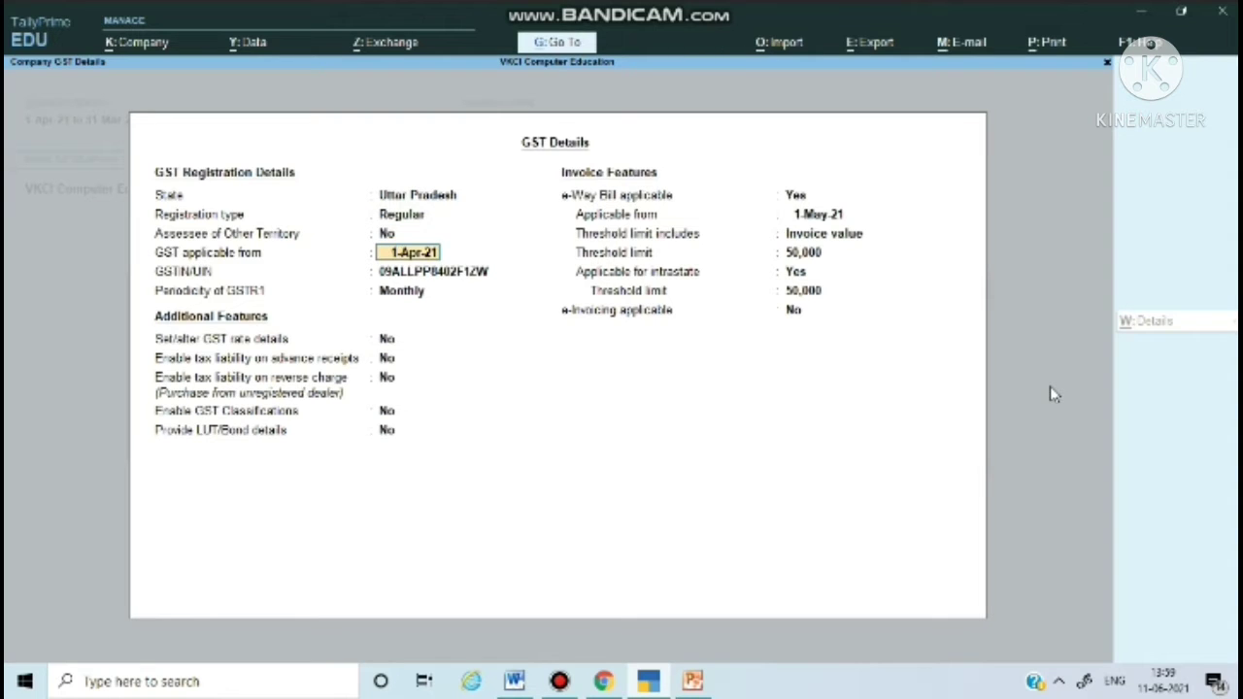
pyautogui.press('Return')
pyautogui.press('Return')
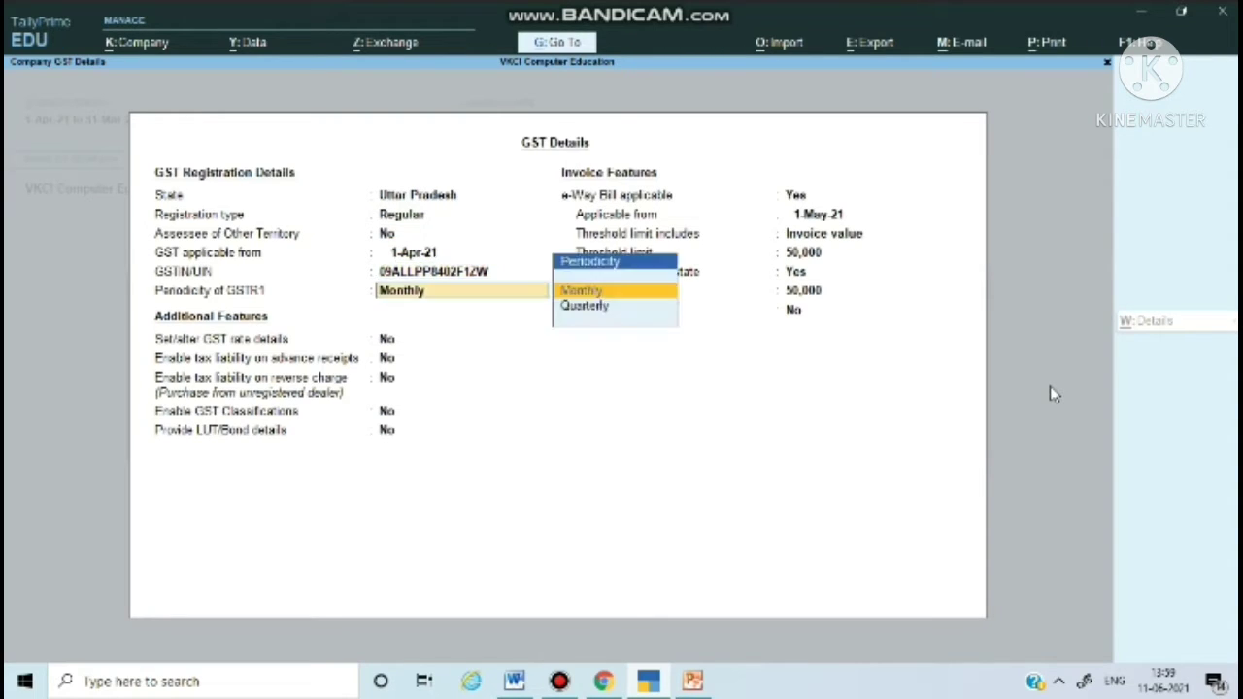
# Check the GSTR1 periodicity, the additional GST features and the e-Way Bill settings, keeping Monthly periodicity.
pyautogui.press('Return')
pyautogui.press('Return')
pyautogui.press('Return')
pyautogui.press('Return')
pyautogui.press('Return')
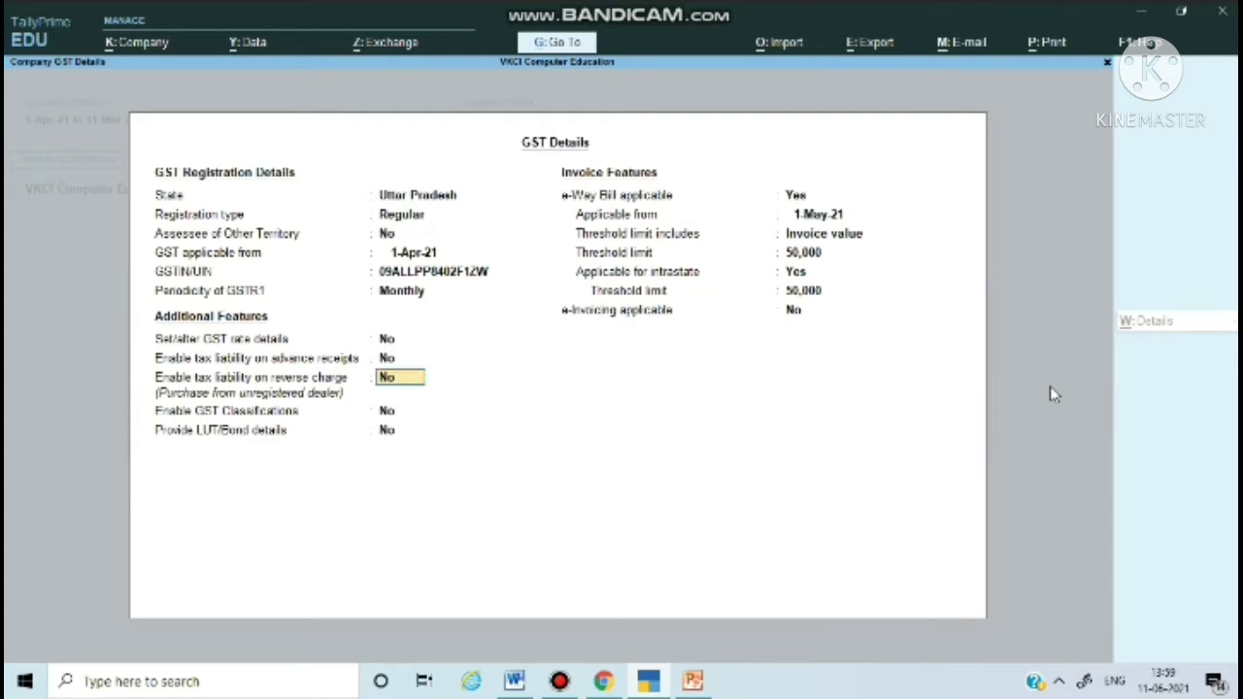
pyautogui.press('Return')
pyautogui.press('Return')
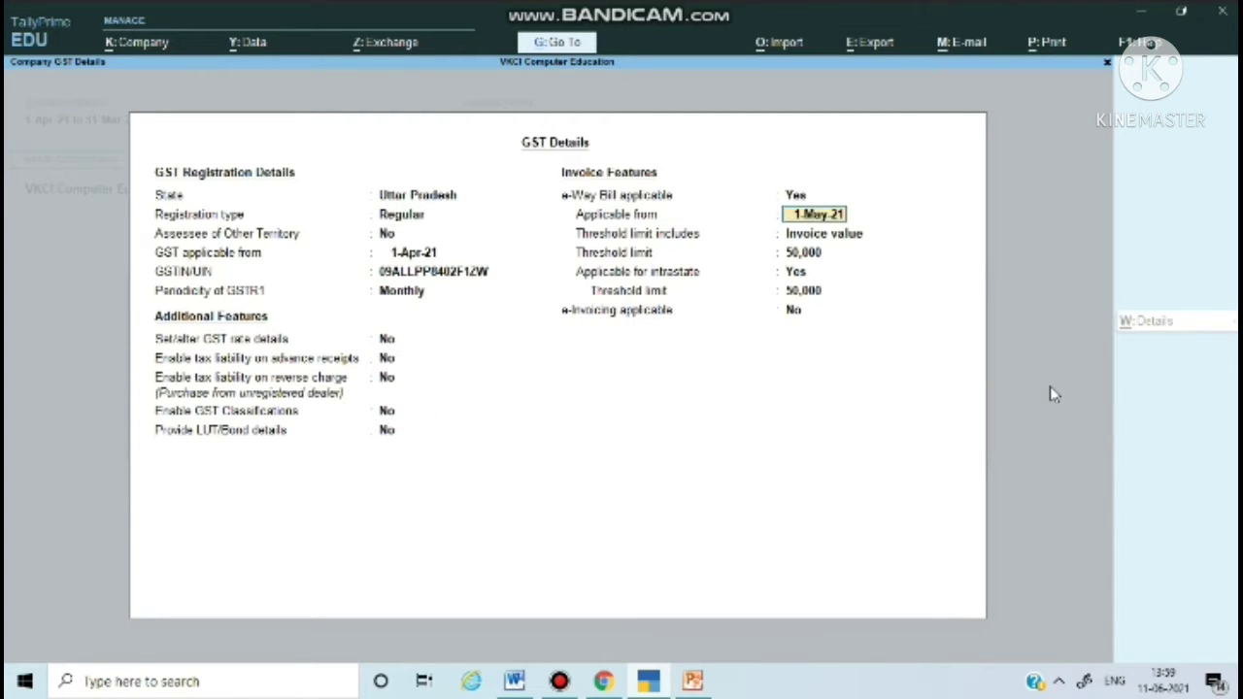
# Accept the GST details and save the company features with TDS left disabled.
pyautogui.hotkey('ctrl', 'a')
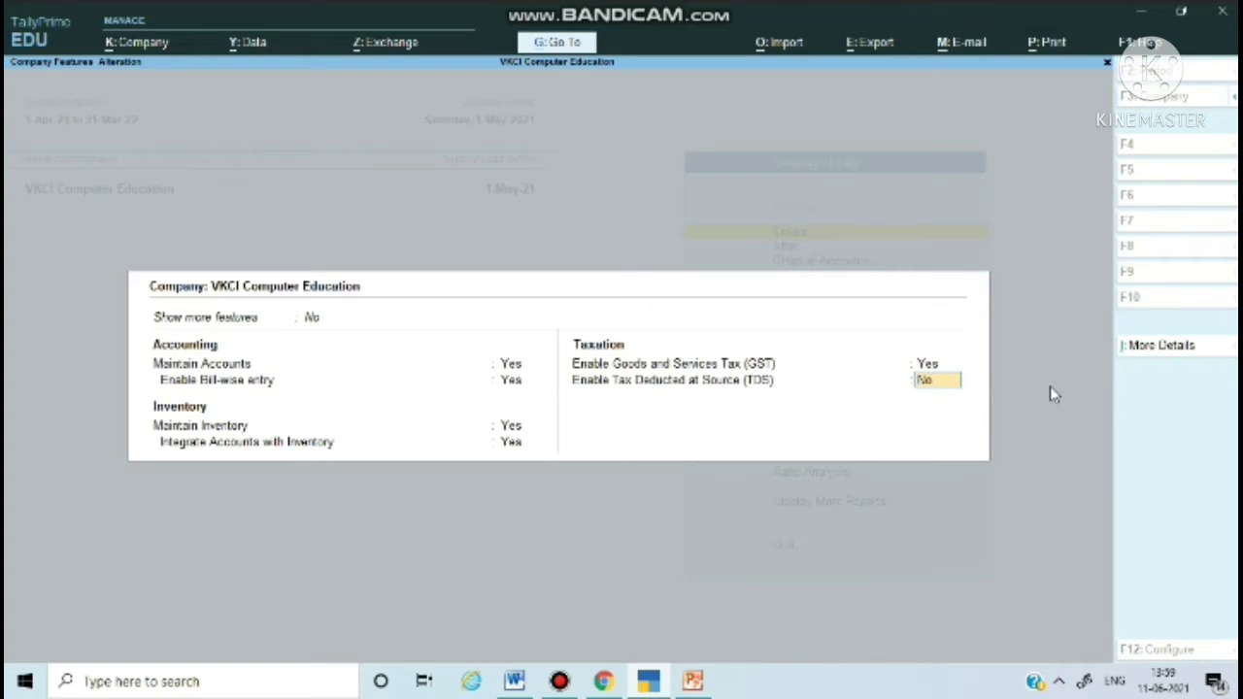
pyautogui.press('Return')
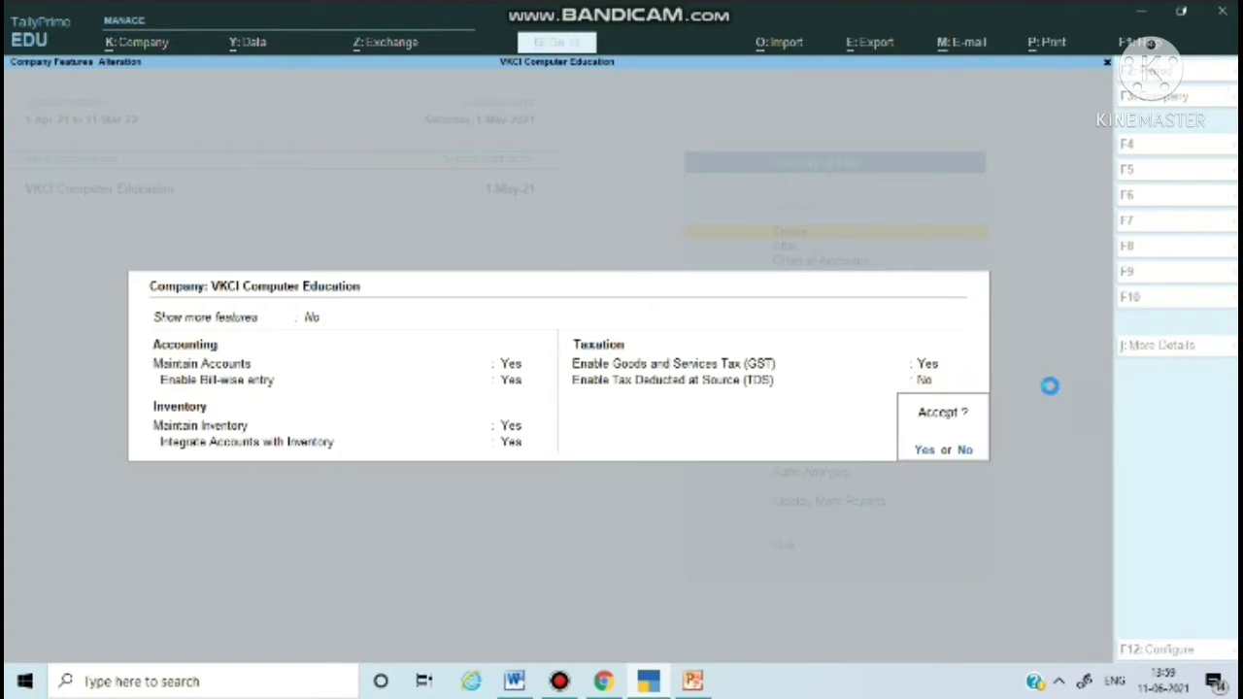
pyautogui.press('Return')
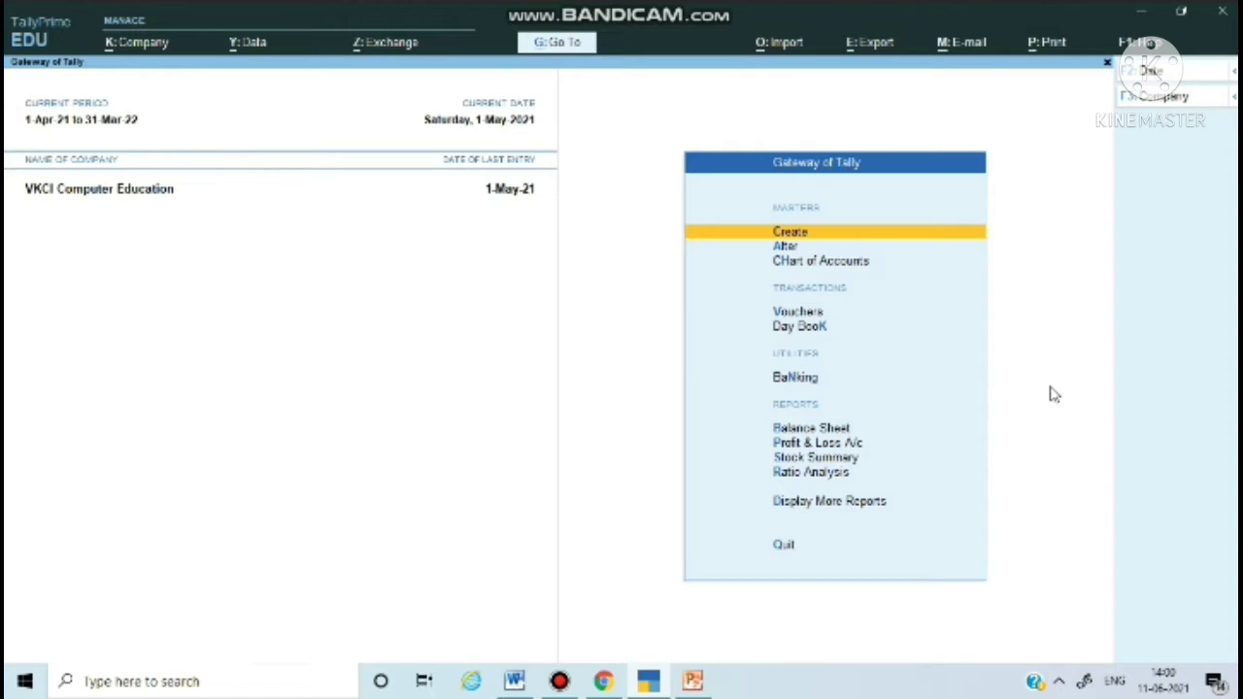
# Open the Abcd Pvt Ltd (Local) ledger for alteration.
pyautogui.press('Down')
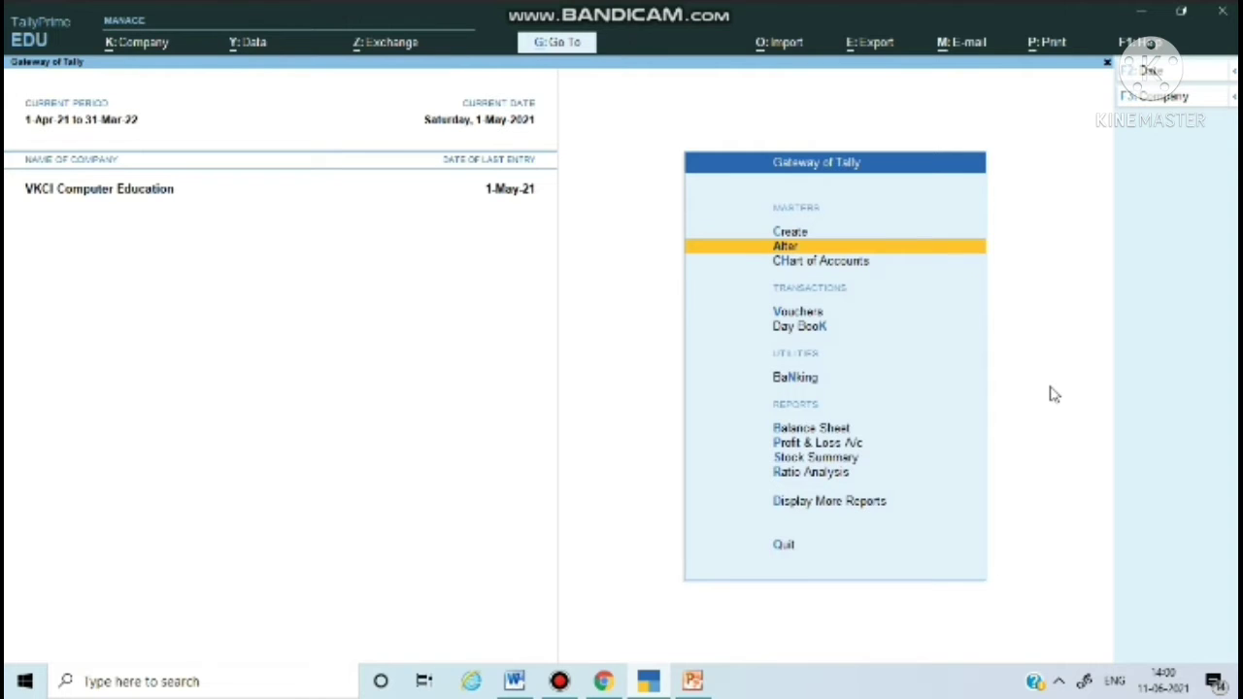
pyautogui.press('Return')
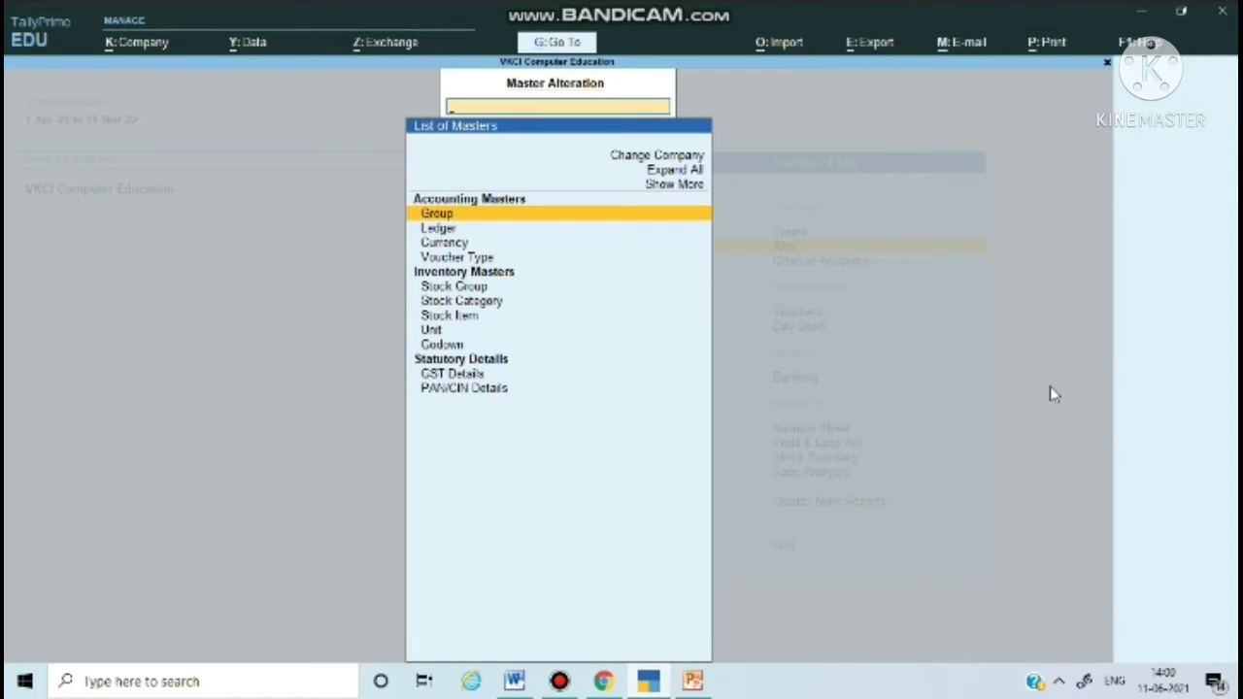
pyautogui.press('Down')
pyautogui.press('Return')
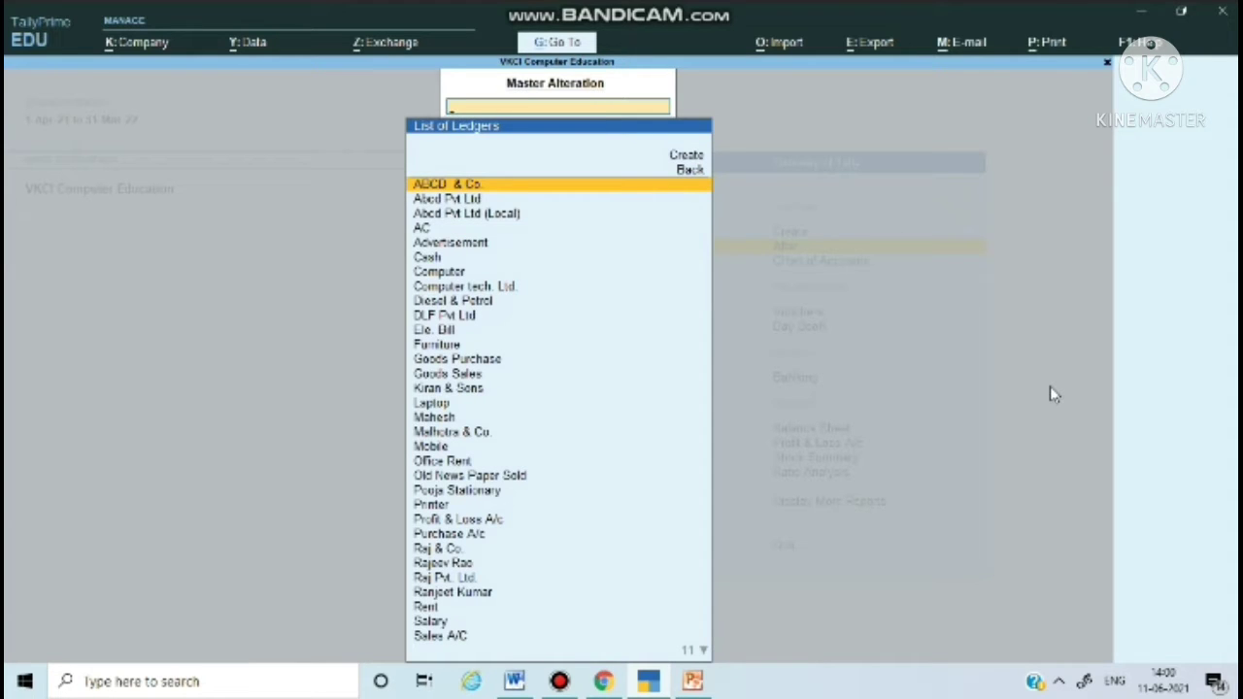
pyautogui.press('Down')
pyautogui.press('Down')
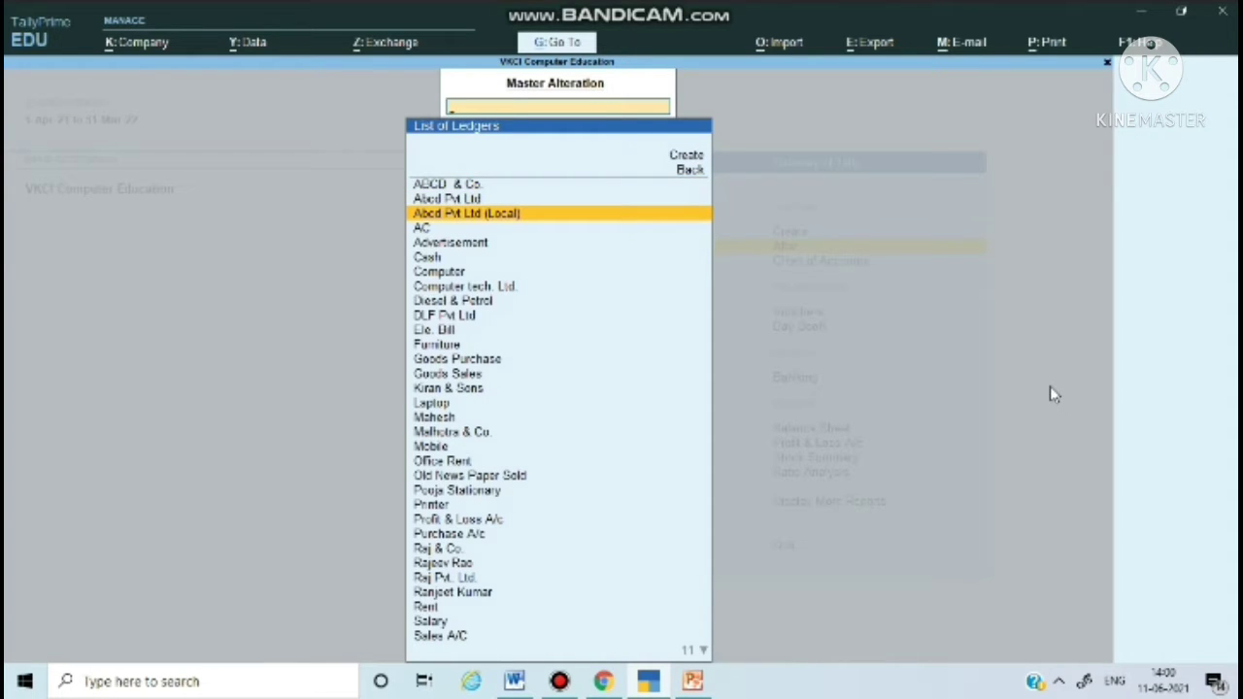
pyautogui.press('Return')
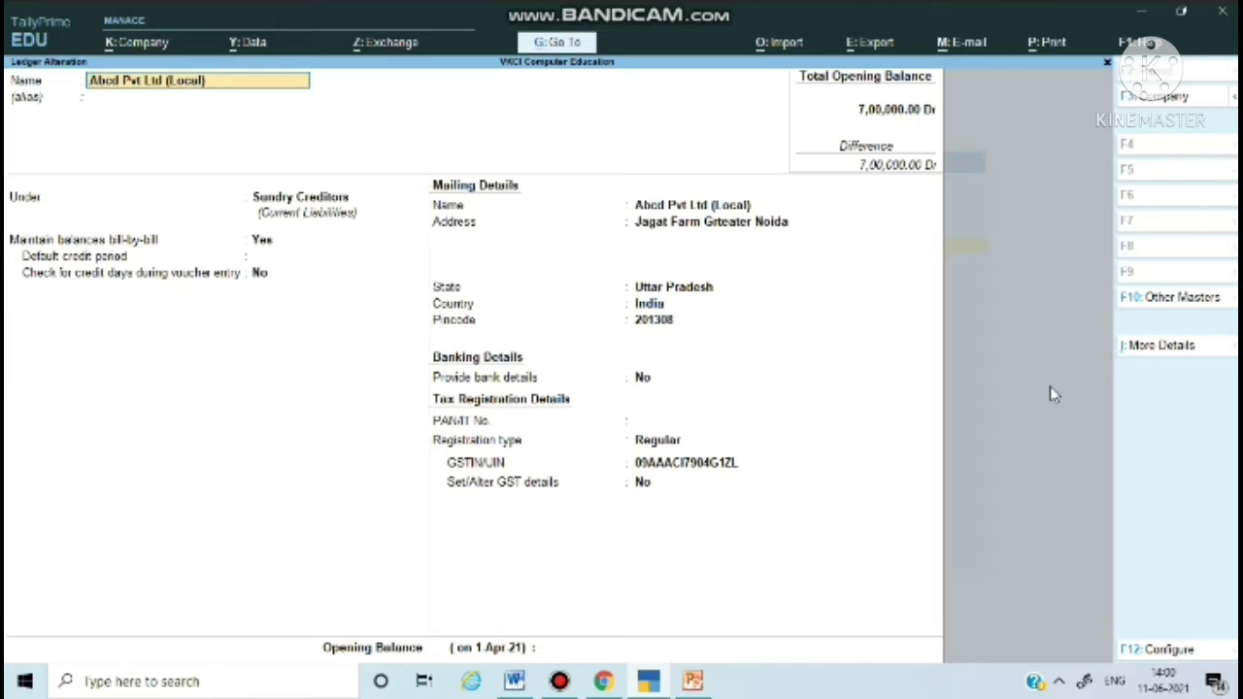
# Review the Abcd Pvt Ltd (Local) ledger's name, Sundry Creditors group and bill-by-bill settings.
pyautogui.press('Return')
pyautogui.press('Return')
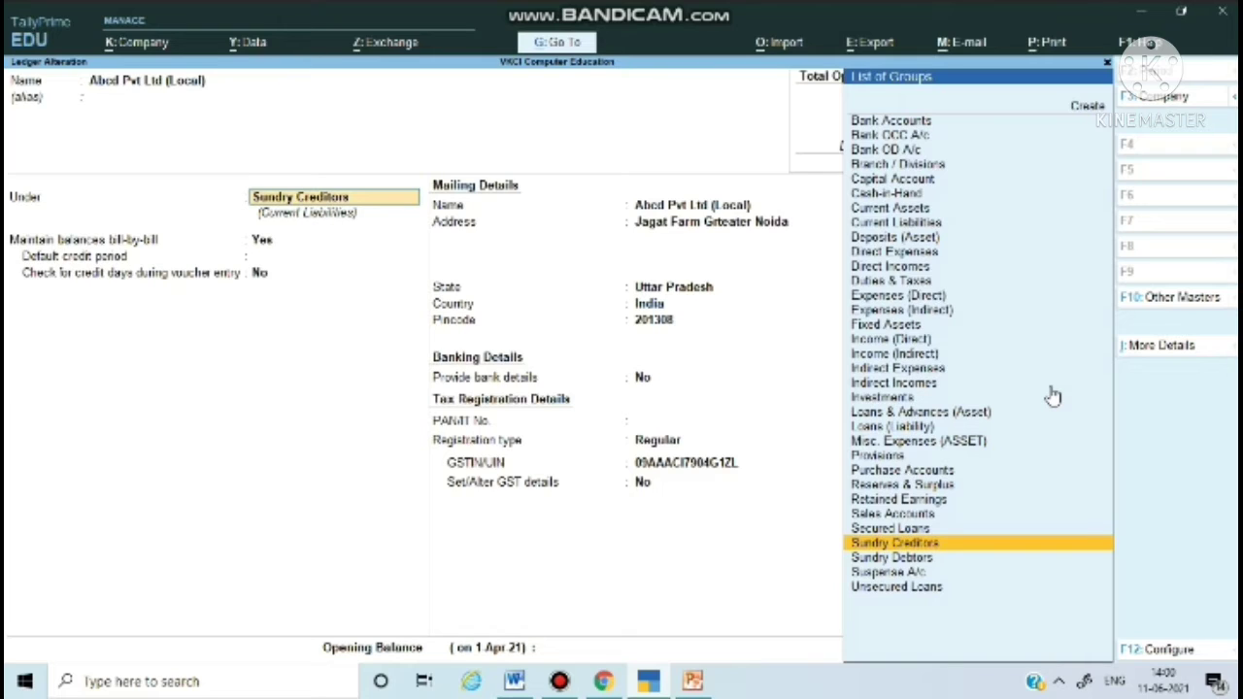
pyautogui.press('Return')
pyautogui.press('Return')
pyautogui.press('Return')
pyautogui.press('Return')
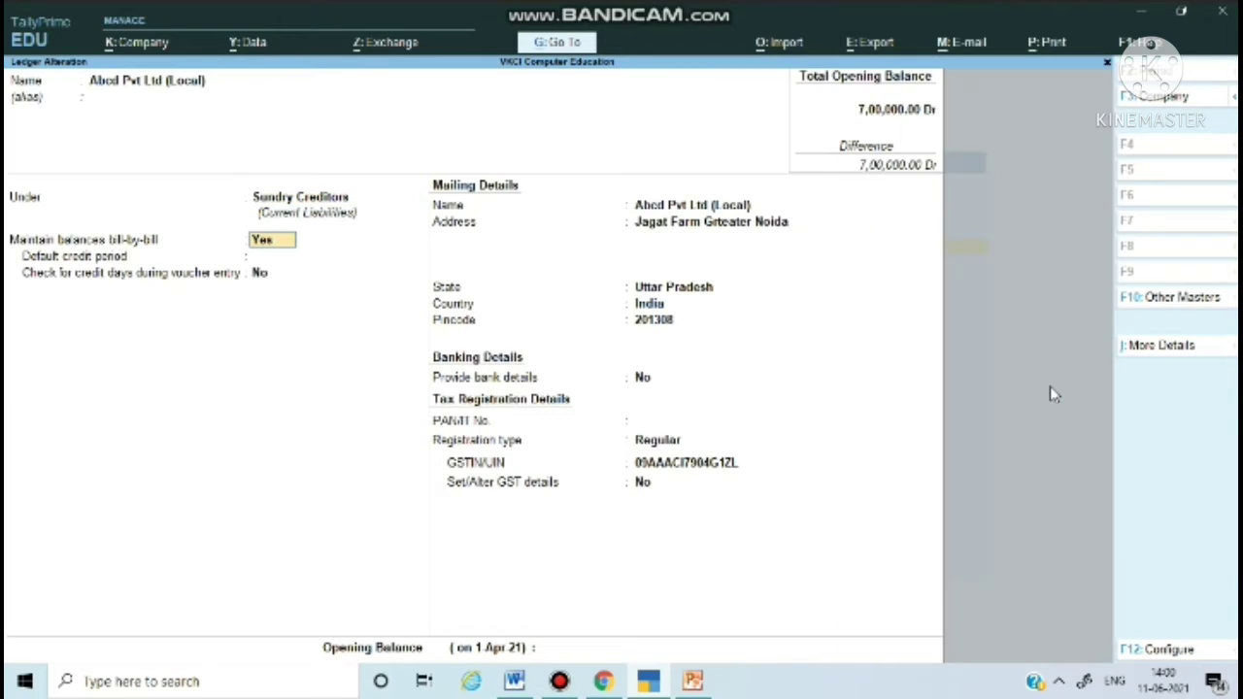
# Review the Abcd Pvt Ltd (Local) ledger's mailing, banking and tax registration details, and accept the ledger without changes.
pyautogui.press('Return')
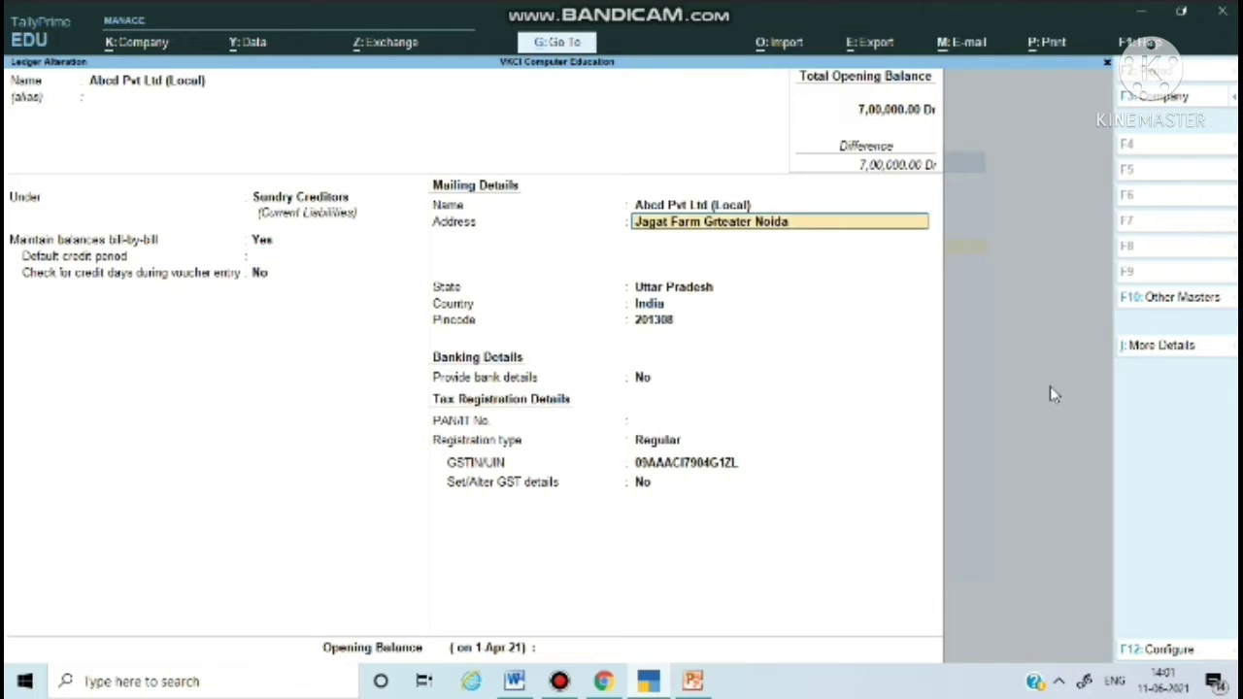
pyautogui.press('Return')
pyautogui.press('Return')
pyautogui.press('Return')
pyautogui.press('Return')
pyautogui.press('Return')
pyautogui.press('Return')
pyautogui.press('Return')
pyautogui.press('Return')
pyautogui.press('Return')
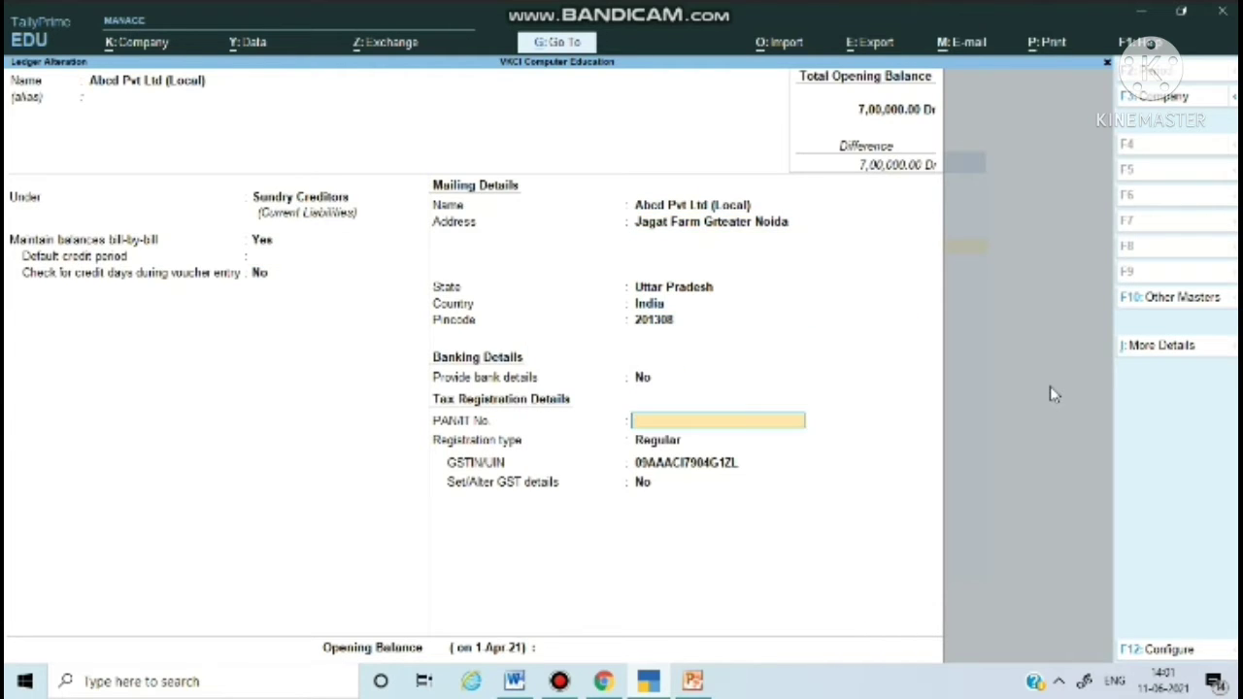
pyautogui.press('Return')
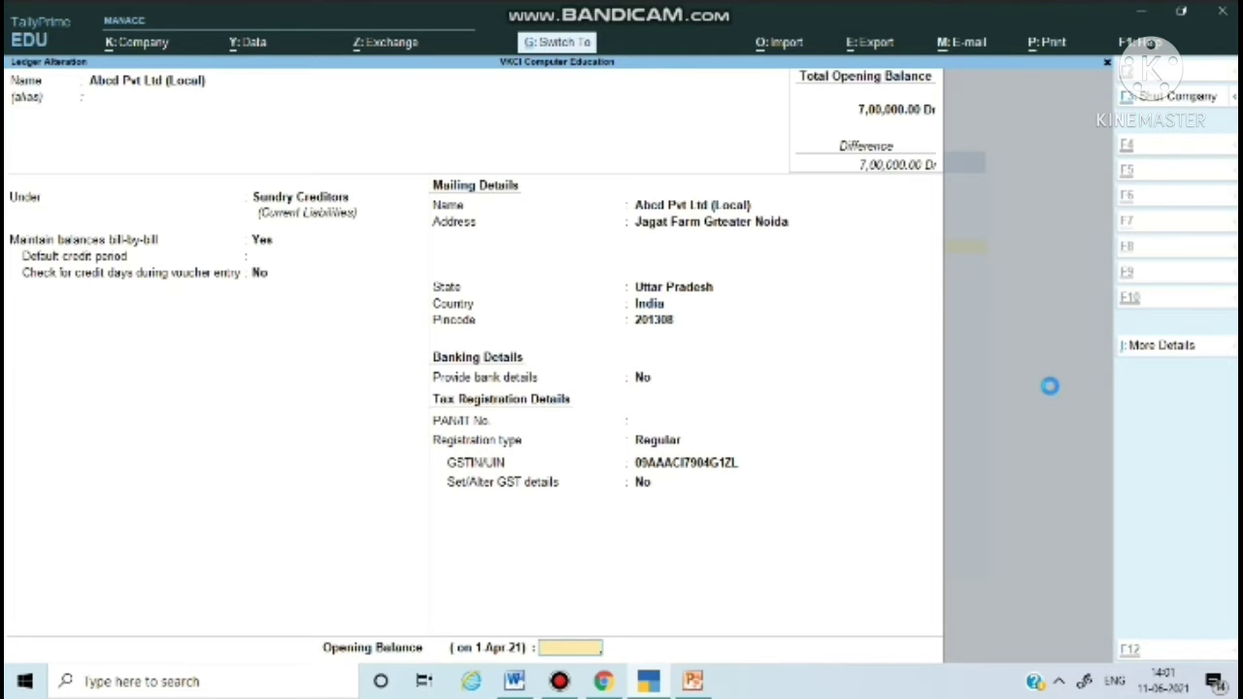
pyautogui.press('Return')
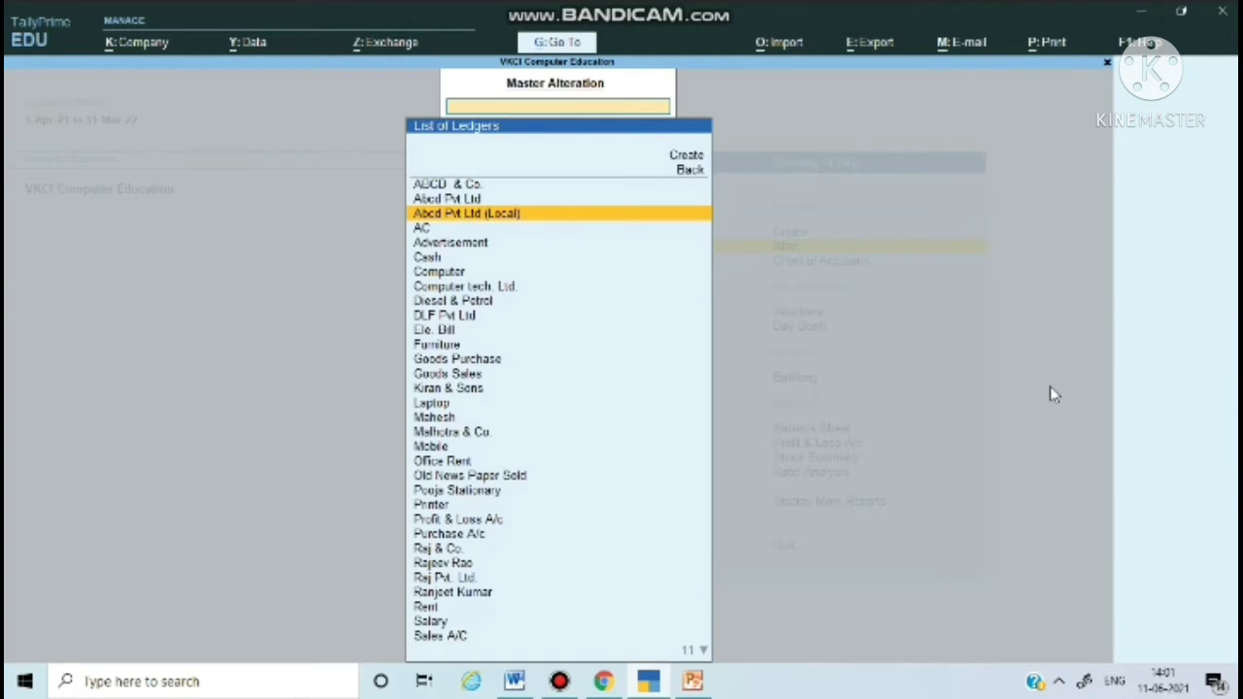
# Open the DLF Pvt Ltd ledger for alteration.
pyautogui.press('Down')
pyautogui.press('Down')
pyautogui.press('Down')
pyautogui.press('Down')
pyautogui.press('Down')
pyautogui.press('Down')
pyautogui.press('Down')
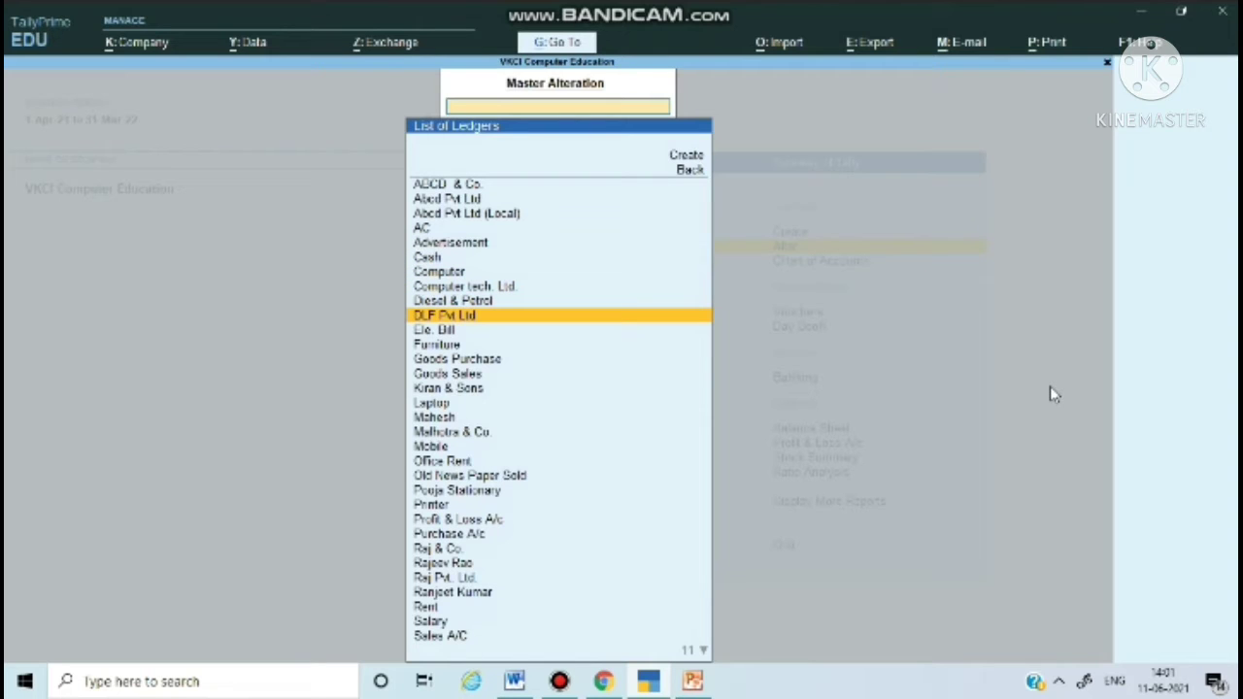
pyautogui.press('Return')
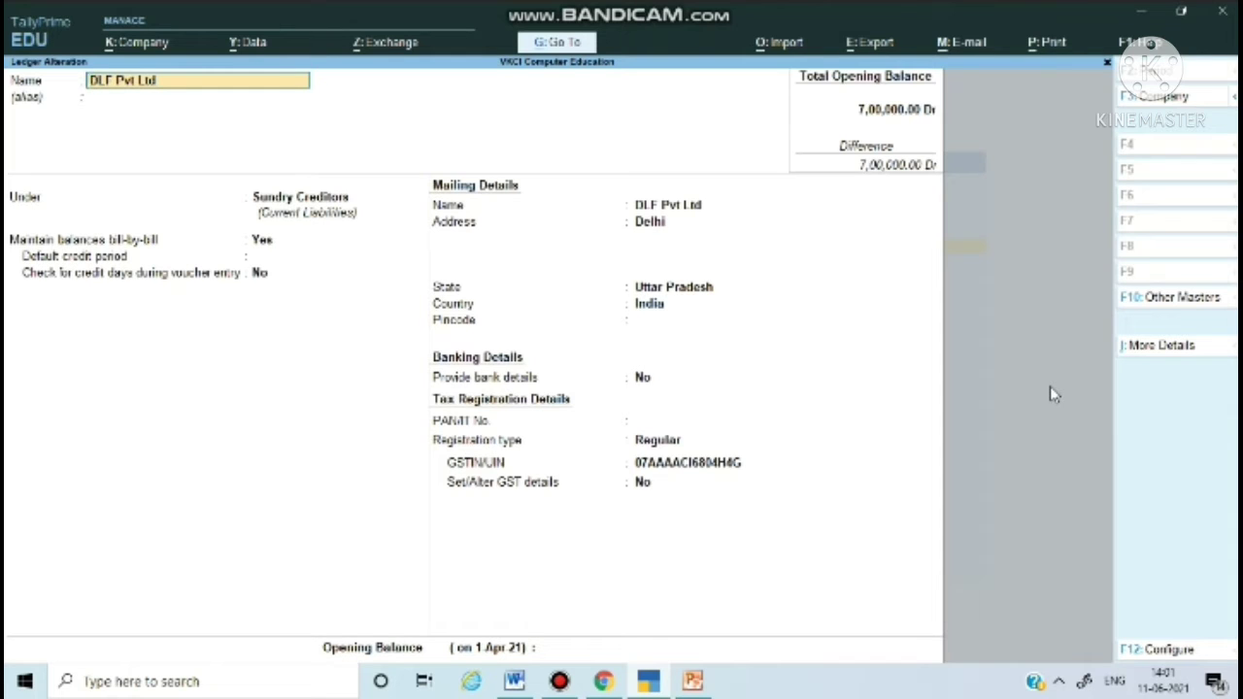
# Review the DLF Pvt Ltd ledger's group, bill-by-bill settings and mailing details.
pyautogui.press('Return')
pyautogui.press('Return')
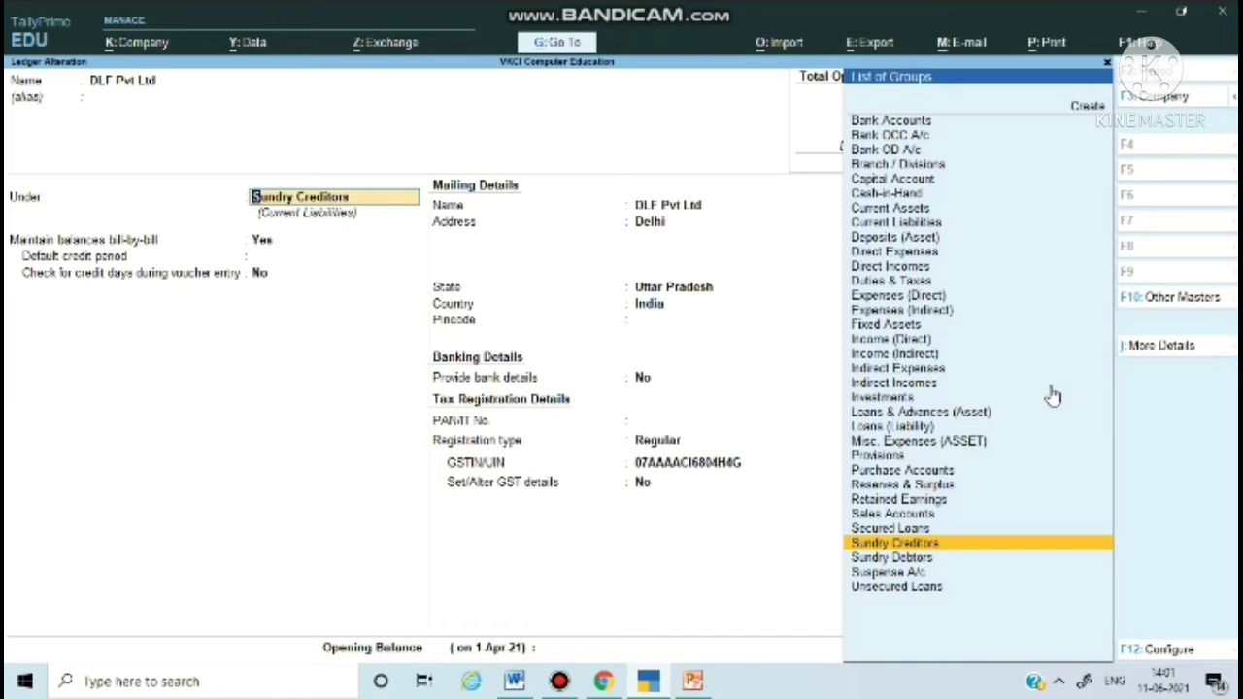
pyautogui.press('Return')
pyautogui.press('Return')
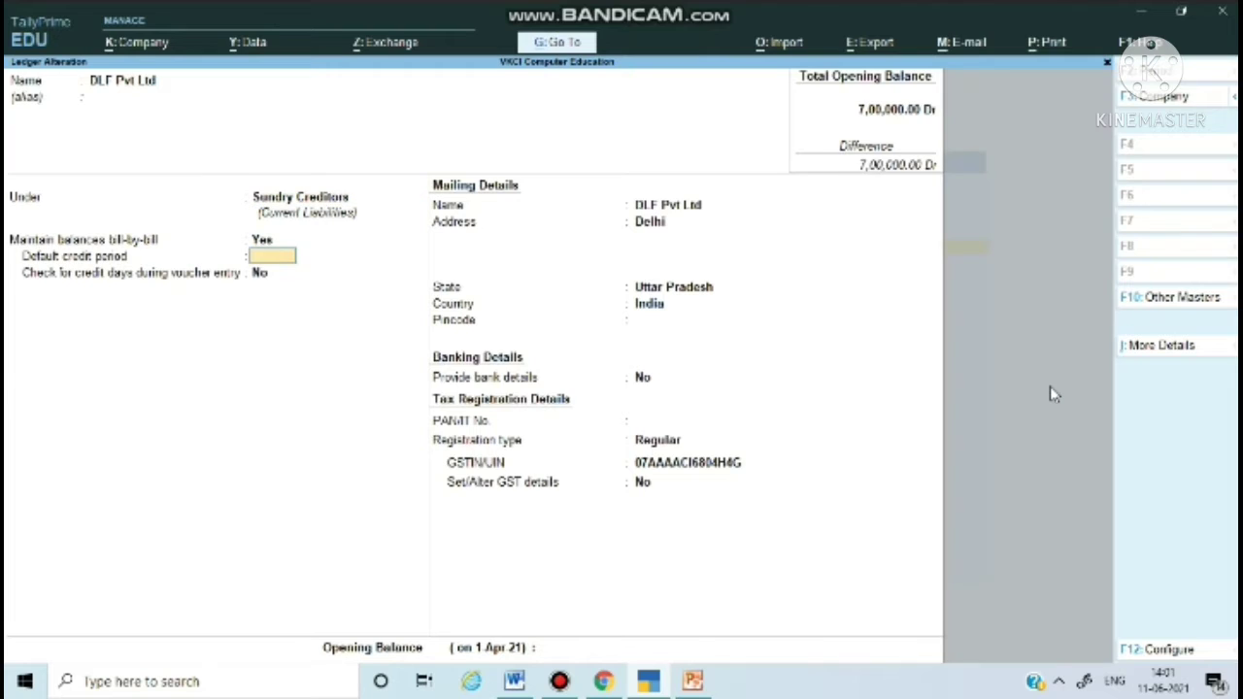
pyautogui.press('Return')
pyautogui.press('Return')
pyautogui.press('Return')
pyautogui.press('Return')
pyautogui.press('Return')
pyautogui.press('Return')
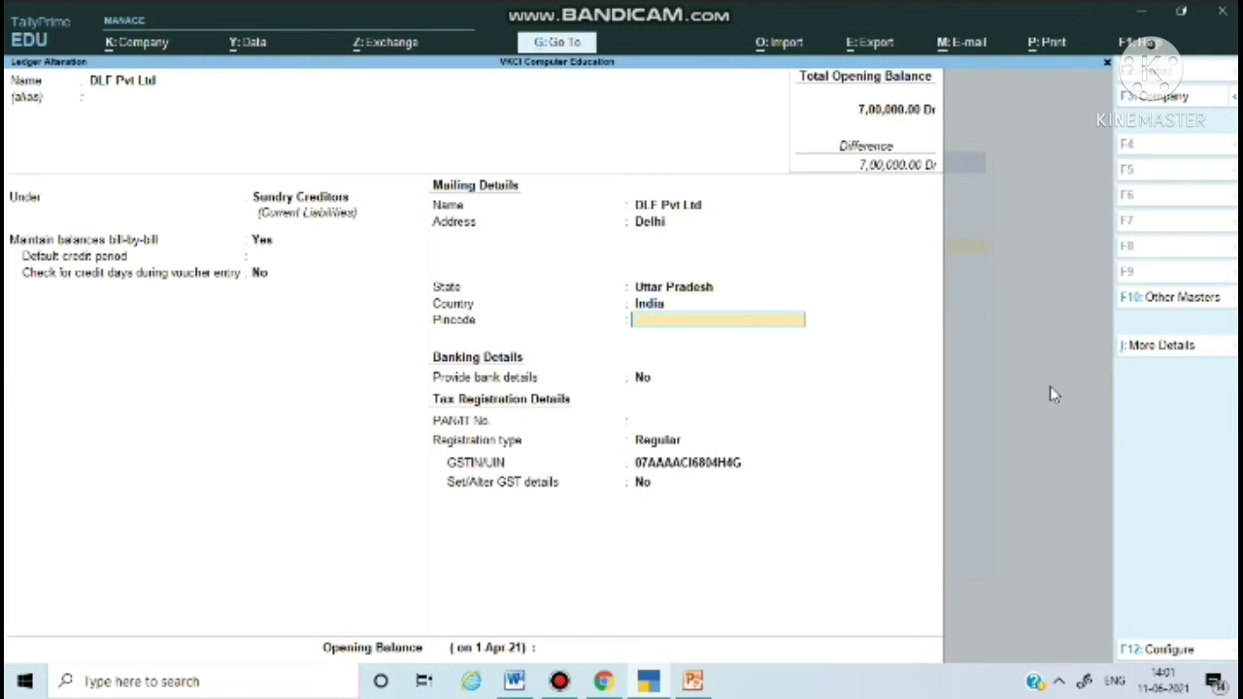
# Review the DLF Pvt Ltd ledger's banking and tax registration details, and accept the ledger without changes.
pyautogui.press('Return')
pyautogui.press('Return')
pyautogui.press('Return')
pyautogui.press('Return')
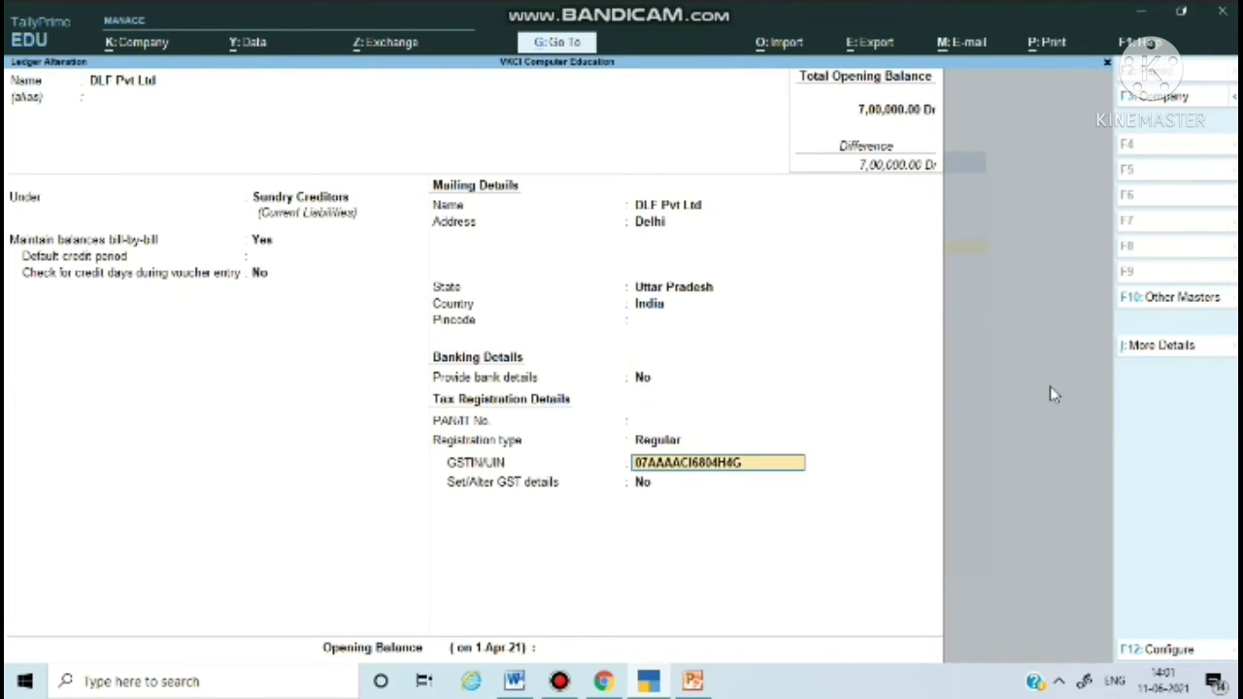
pyautogui.press('Return')
pyautogui.press('Return')
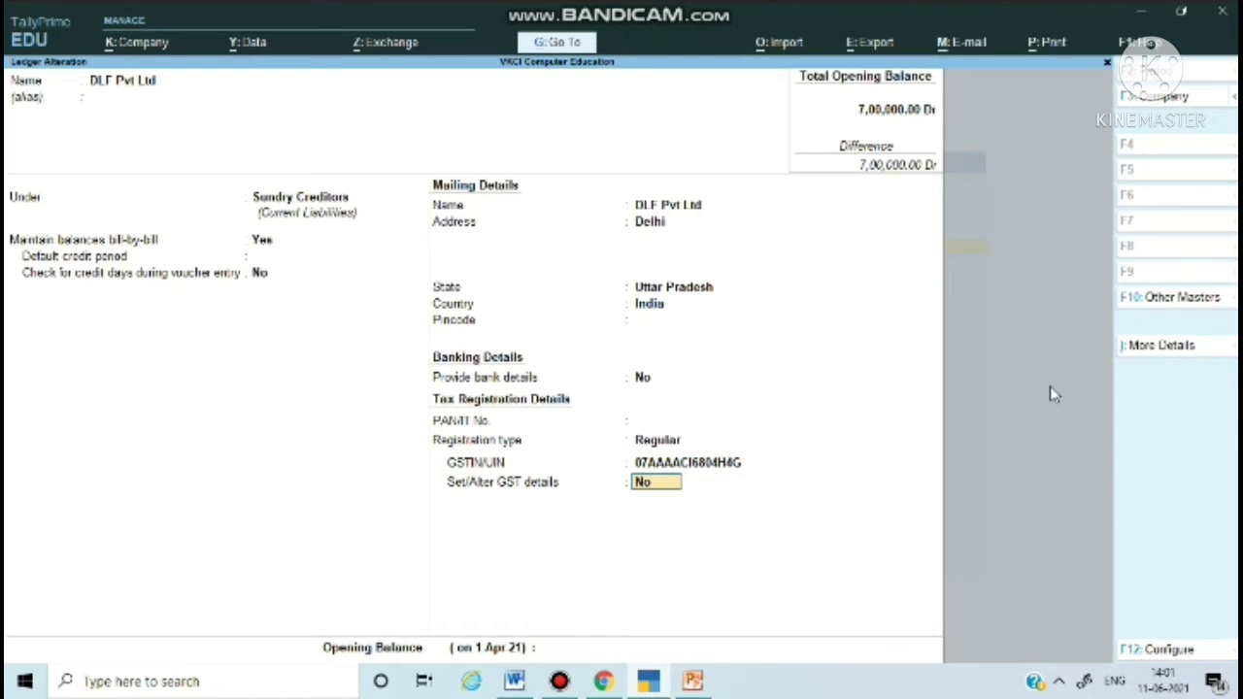
pyautogui.press('Return')
pyautogui.press('Return')
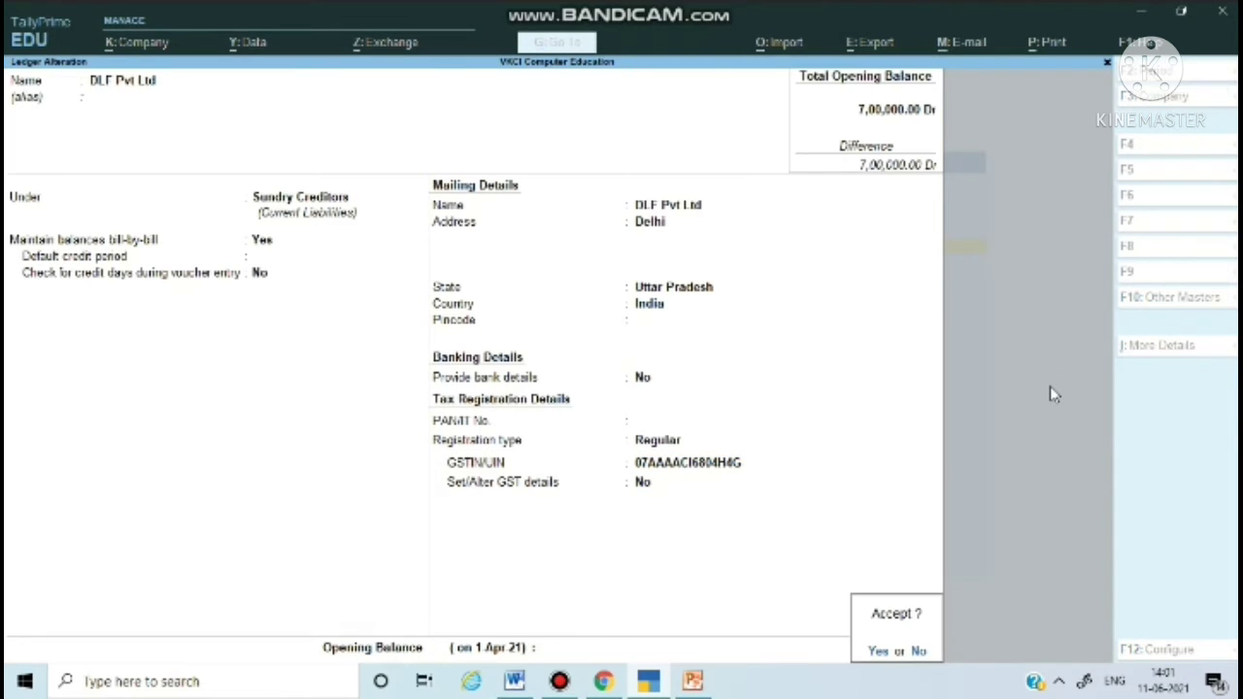
pyautogui.press('Return')
# Open the Xyz Pvt Ltd (Local) ledger for alteration.
pyautogui.press('Down')
pyautogui.press('Down')
pyautogui.press('Down')
pyautogui.press('Down')
pyautogui.press('Down')
pyautogui.press('Down')
pyautogui.press('Down')
pyautogui.press('Down')
pyautogui.press('Down')
pyautogui.press('Down')
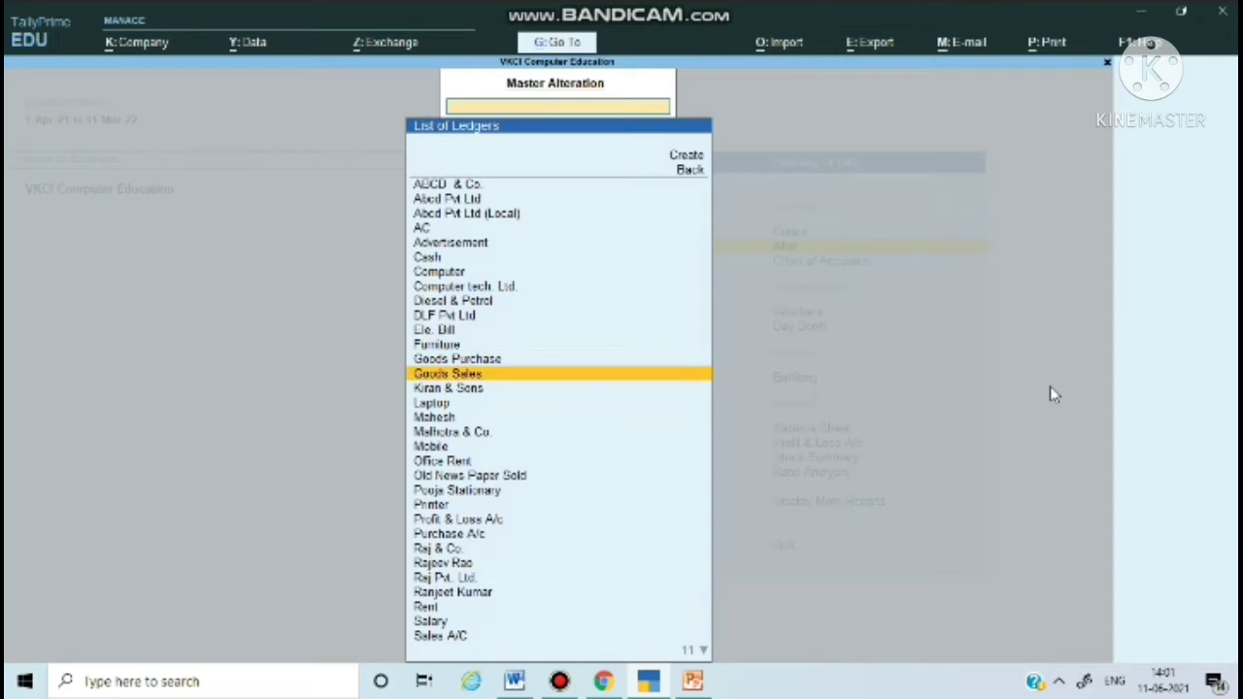
pyautogui.press('Down')
pyautogui.press('Down')
pyautogui.press('Down')
pyautogui.press('Down')
pyautogui.press('Down')
pyautogui.press('Down')
pyautogui.press('Down')
pyautogui.press('Down')
pyautogui.press('Down')
pyautogui.press('Down')
pyautogui.press('Down')
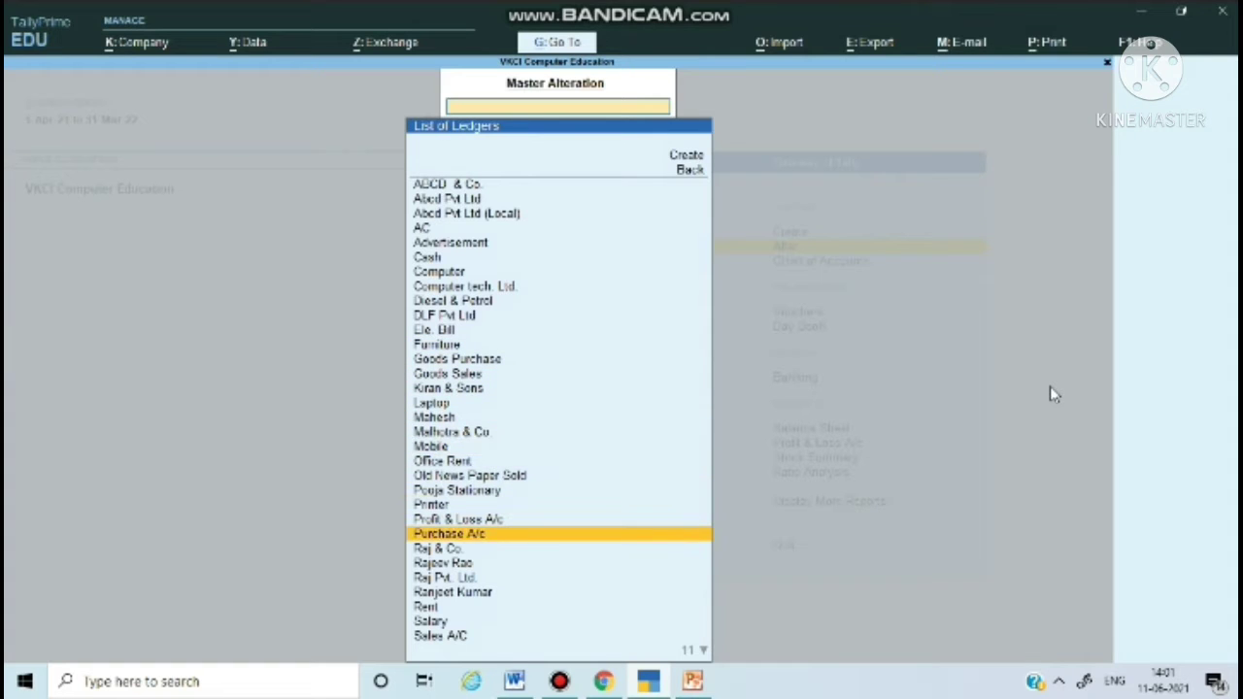
pyautogui.press('Down')
pyautogui.press('Down')
pyautogui.press('Down')
pyautogui.press('Down')
pyautogui.press('Down')
pyautogui.press('Down')
pyautogui.press('Down')
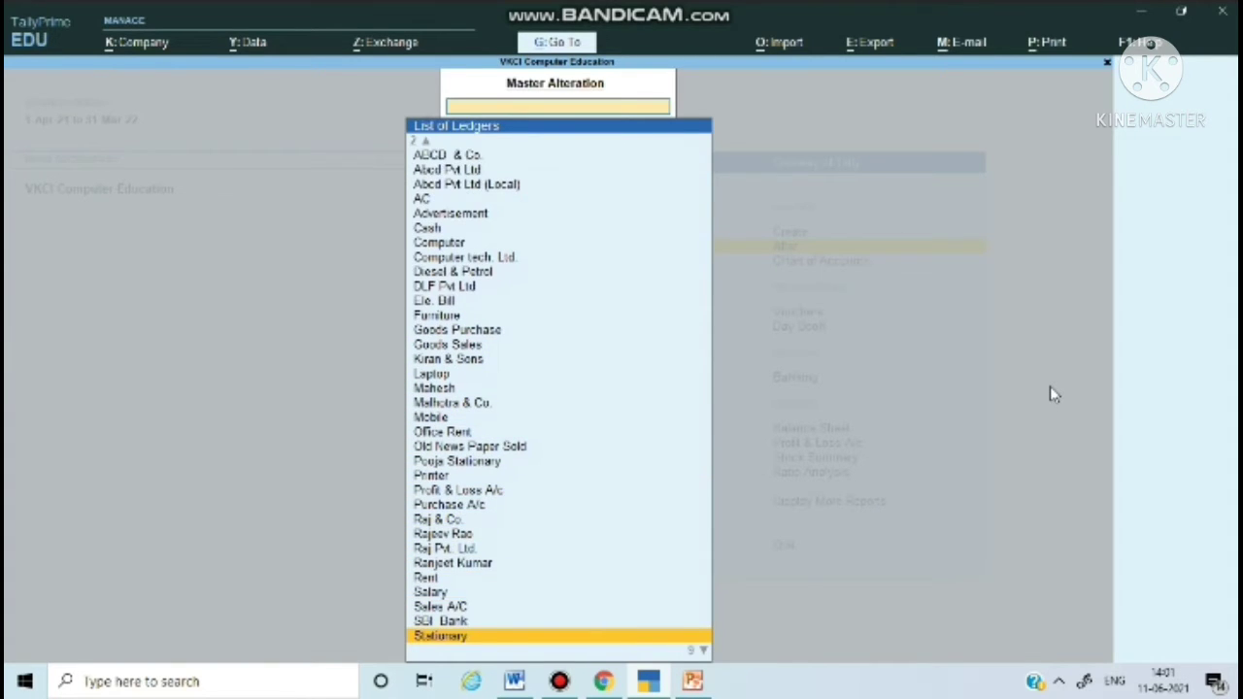
pyautogui.press('Down')
pyautogui.press('Down')
pyautogui.press('Down')
pyautogui.press('Down')
pyautogui.press('Down')
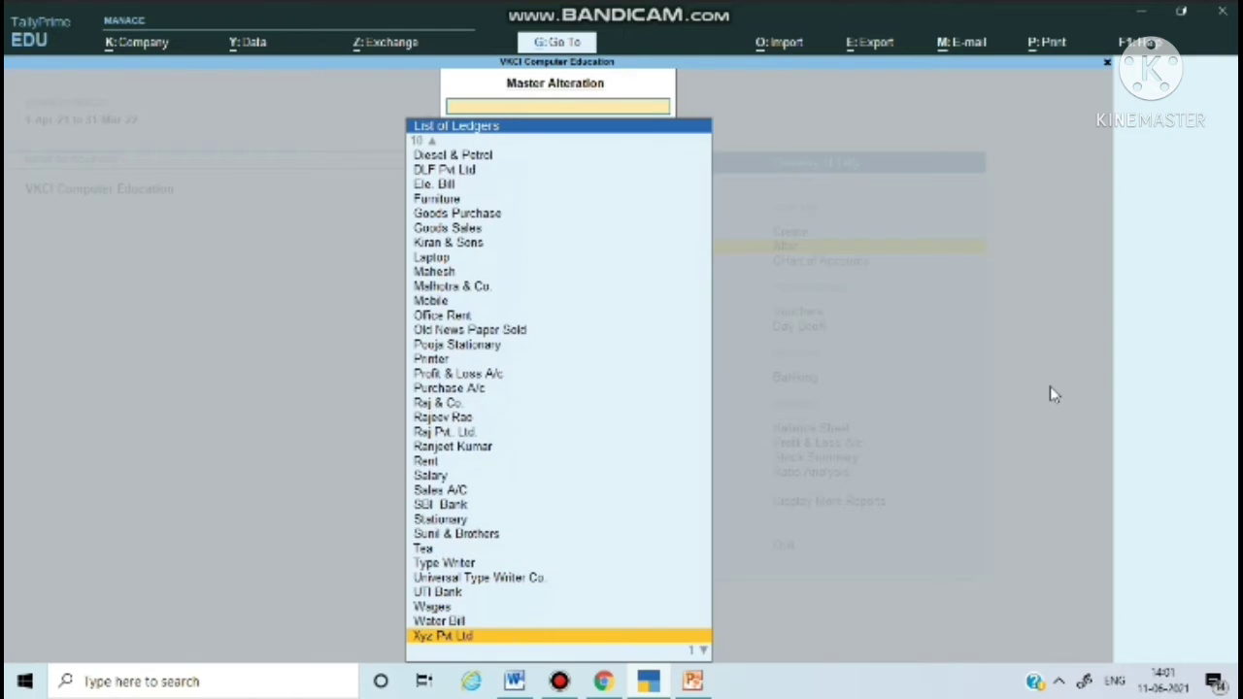
pyautogui.press('Return')
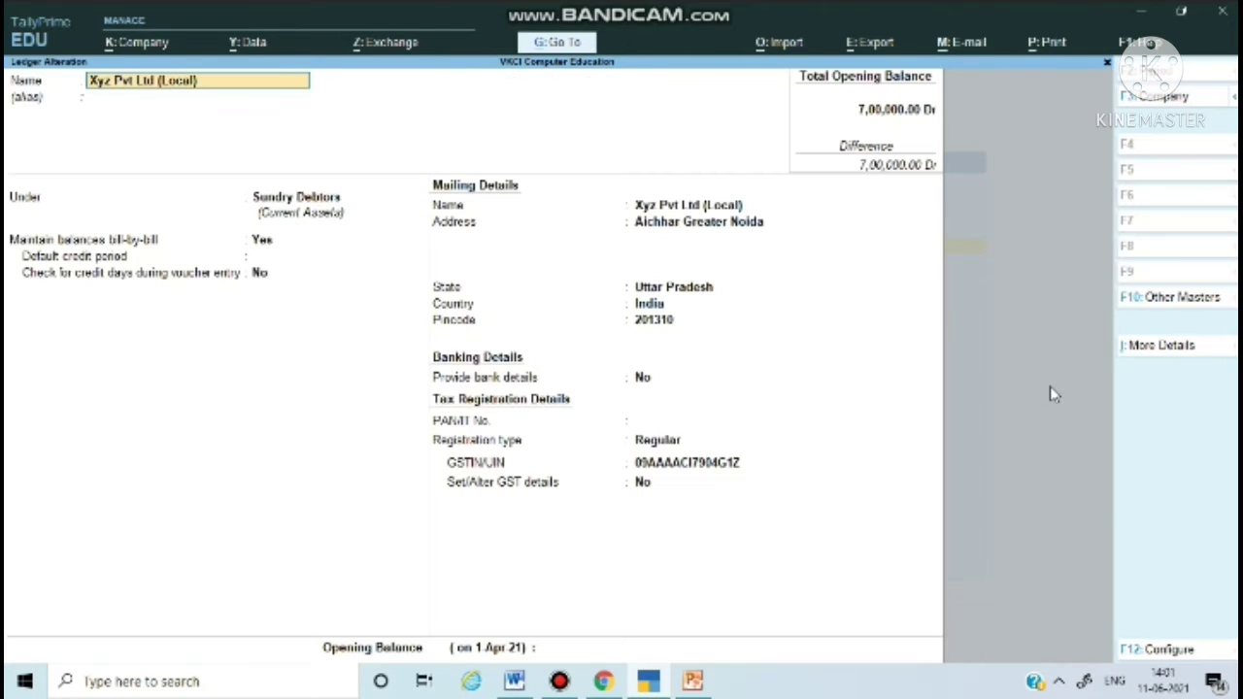
# Review the Xyz Pvt Ltd (Local) ledger's name, group and bill-by-bill settings.
pyautogui.press('Return')
pyautogui.press('Return')
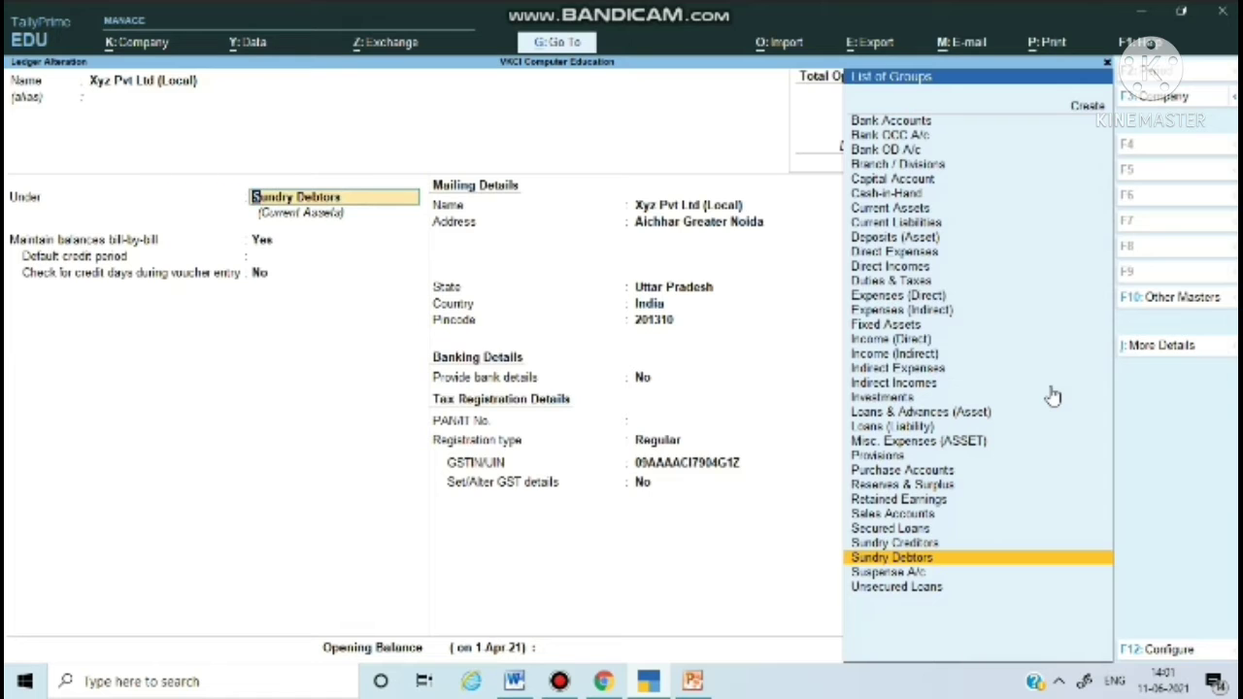
pyautogui.press('Return')
pyautogui.press('Return')
pyautogui.press('Return')
pyautogui.press('Return')
pyautogui.press('Return')
pyautogui.press('Return')
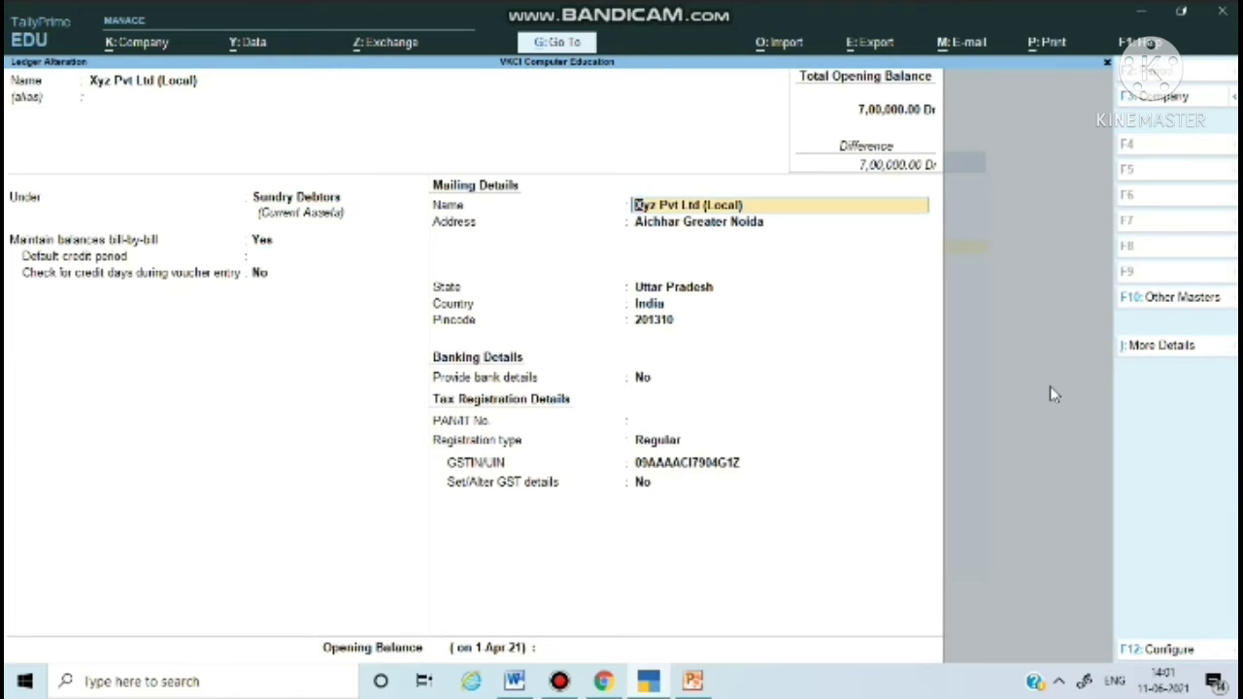
# Review the Xyz Pvt Ltd (Local) ledger's mailing, banking and tax registration details, and accept the ledger without changes.
pyautogui.press('Return')
pyautogui.press('Return')
pyautogui.press('Return')
pyautogui.press('Return')
pyautogui.press('Return')
pyautogui.press('Return')
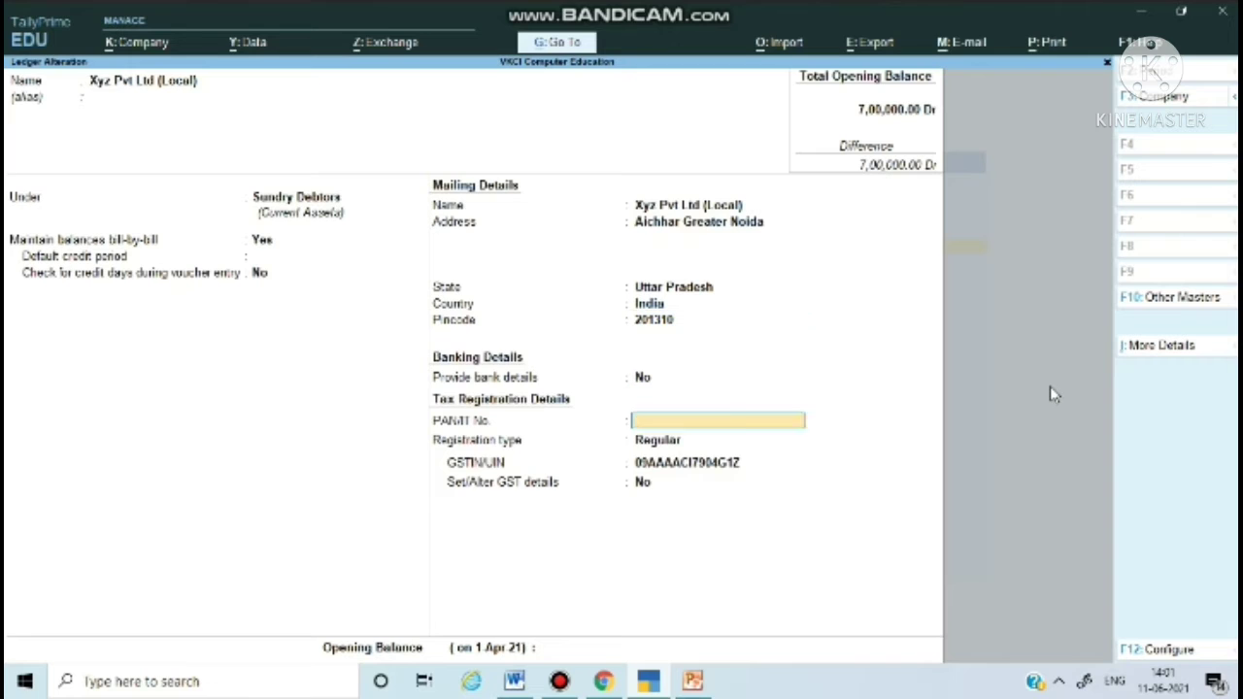
pyautogui.press('Return')
pyautogui.press('Return')
pyautogui.press('Return')
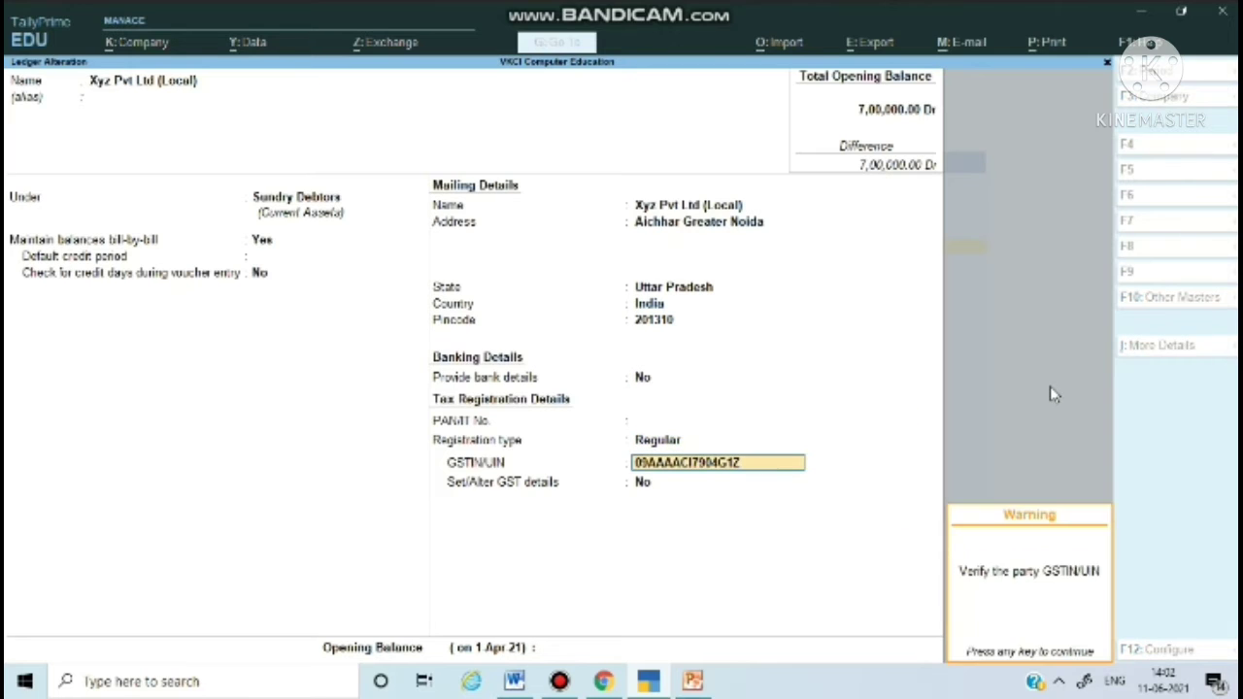
pyautogui.press('Return')
pyautogui.press('Return')
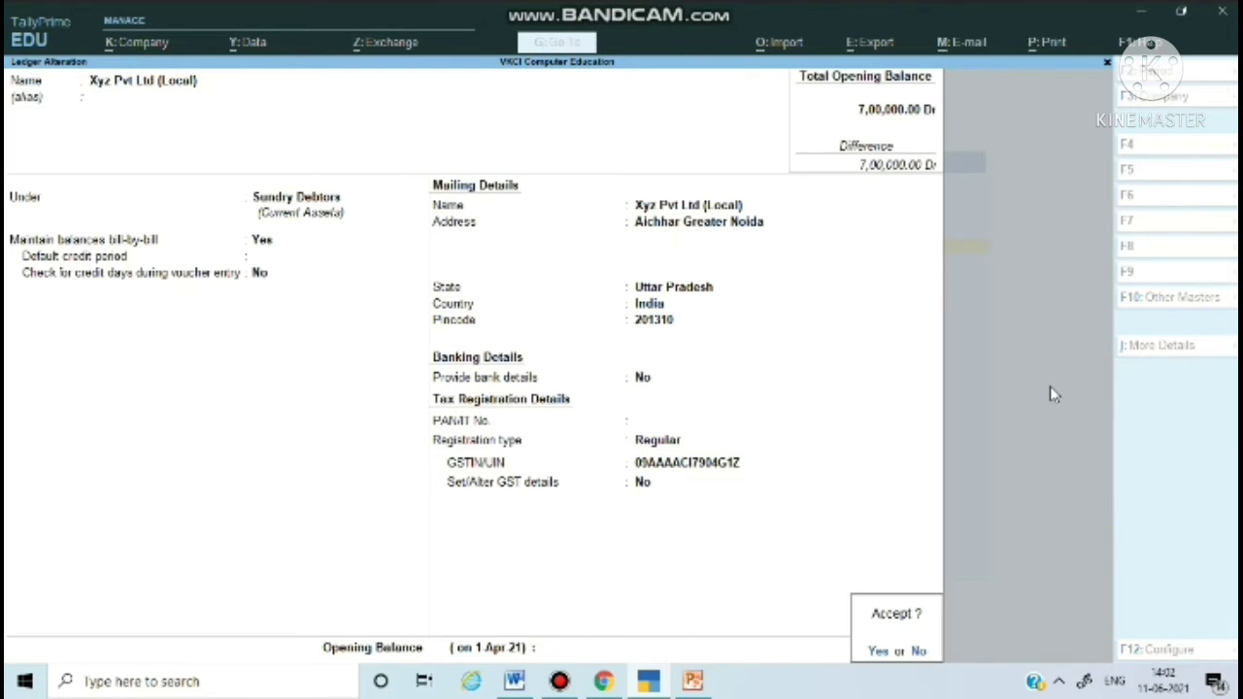
pyautogui.press('Return')
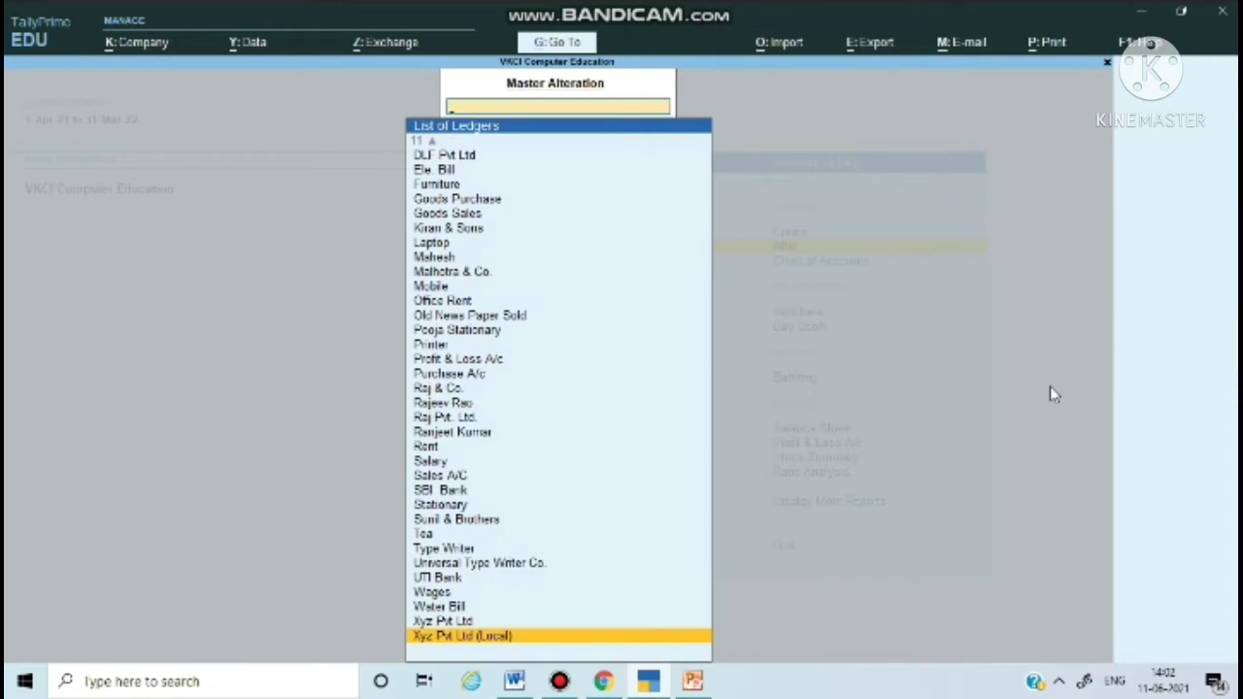
pyautogui.press('Return')
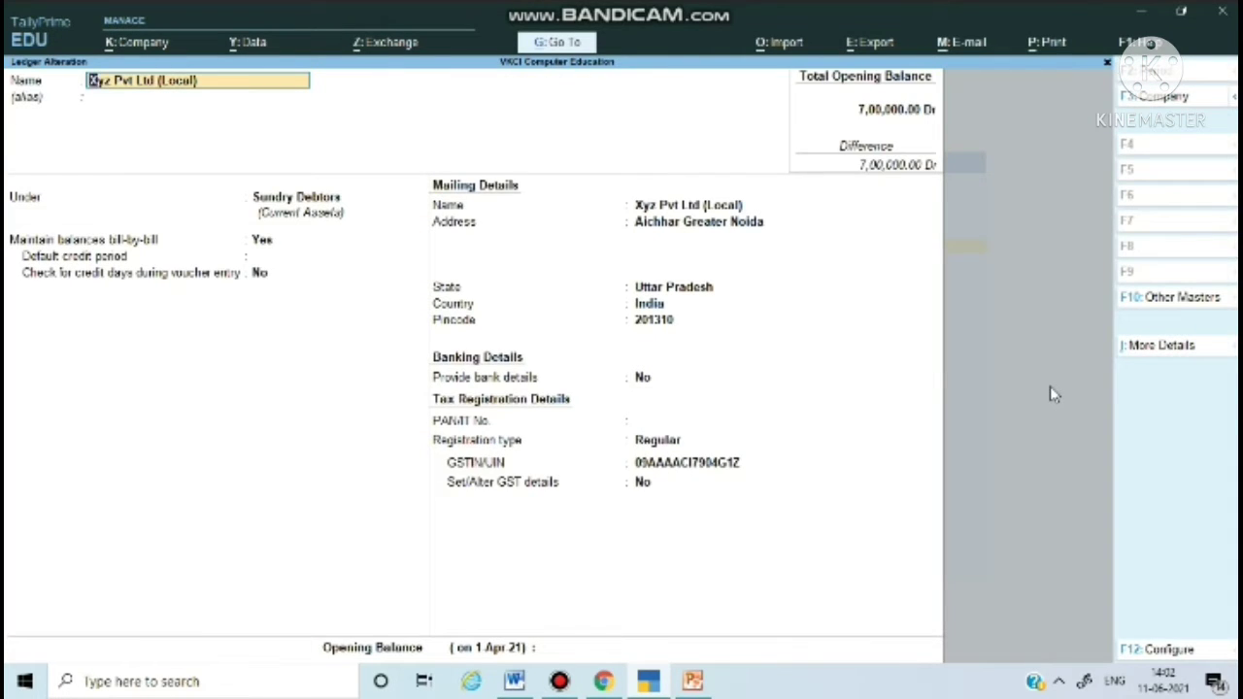
pyautogui.press('BackSpace')
pyautogui.press('Escape')
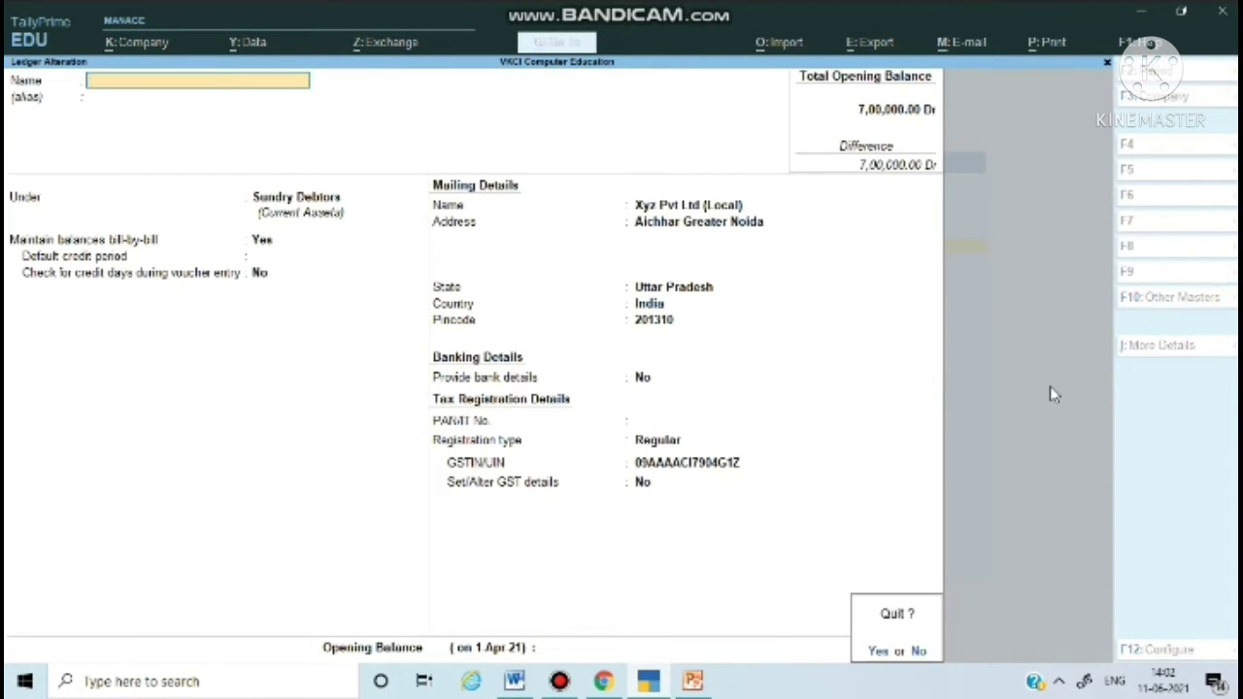
pyautogui.press('Return')
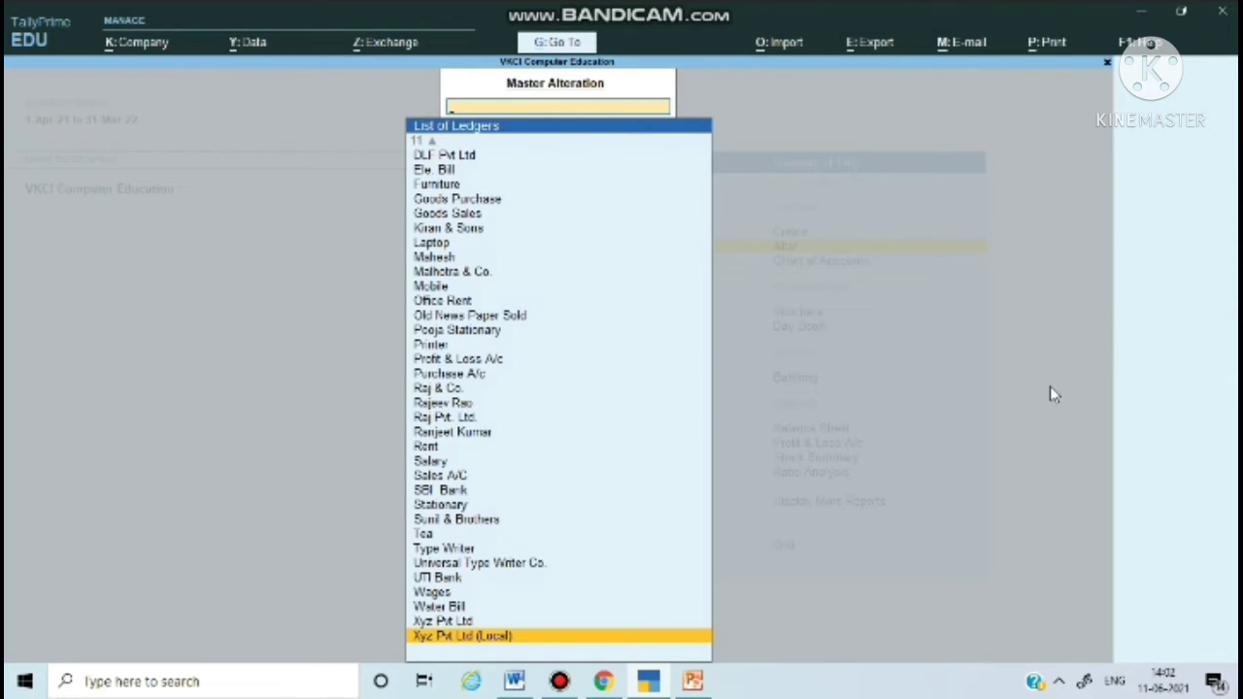
# Open the Goods Purchase ledger for alteration.
pyautogui.press('Up')
pyautogui.press('Up')
pyautogui.press('Up')
pyautogui.press('Up')
pyautogui.press('Up')
pyautogui.press('Up')
pyautogui.press('Up')
pyautogui.press('Up')
pyautogui.press('Up')
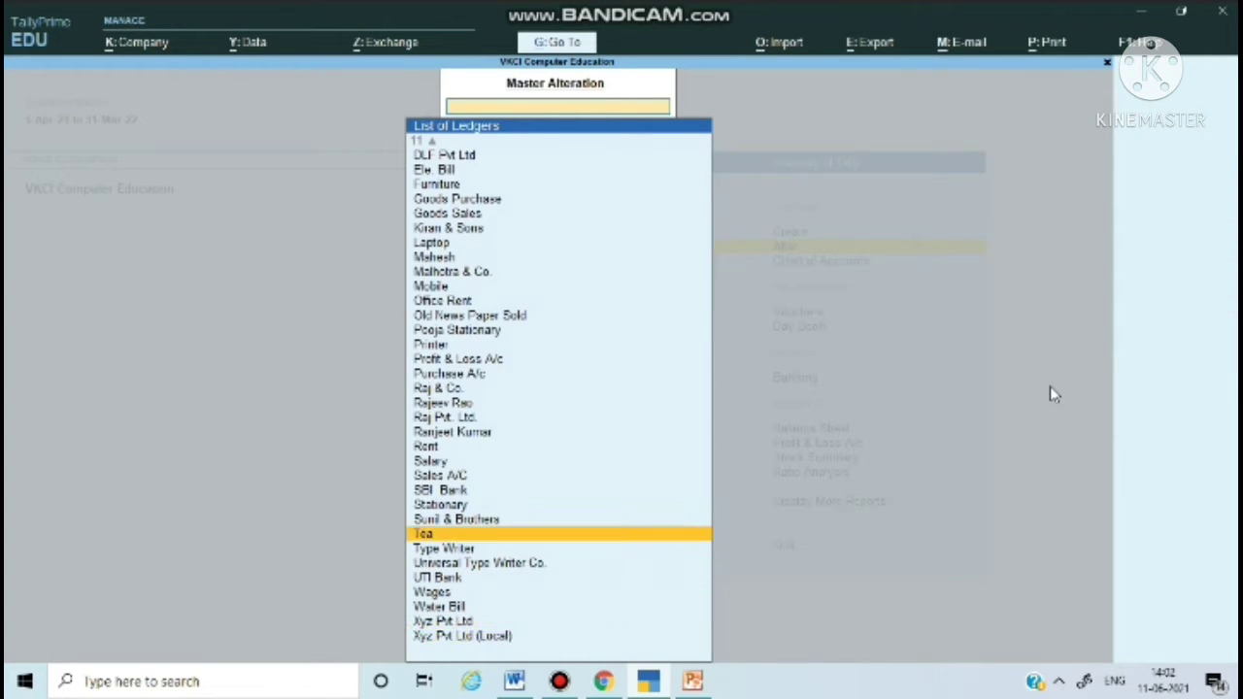
pyautogui.press('Up')
pyautogui.press('Up')
pyautogui.press('Up')
pyautogui.press('Up')
pyautogui.press('Up')
pyautogui.press('Up')
pyautogui.press('Up')
pyautogui.press('Up')
pyautogui.press('Up')
pyautogui.press('Up')
pyautogui.press('Up')
pyautogui.press('Up')
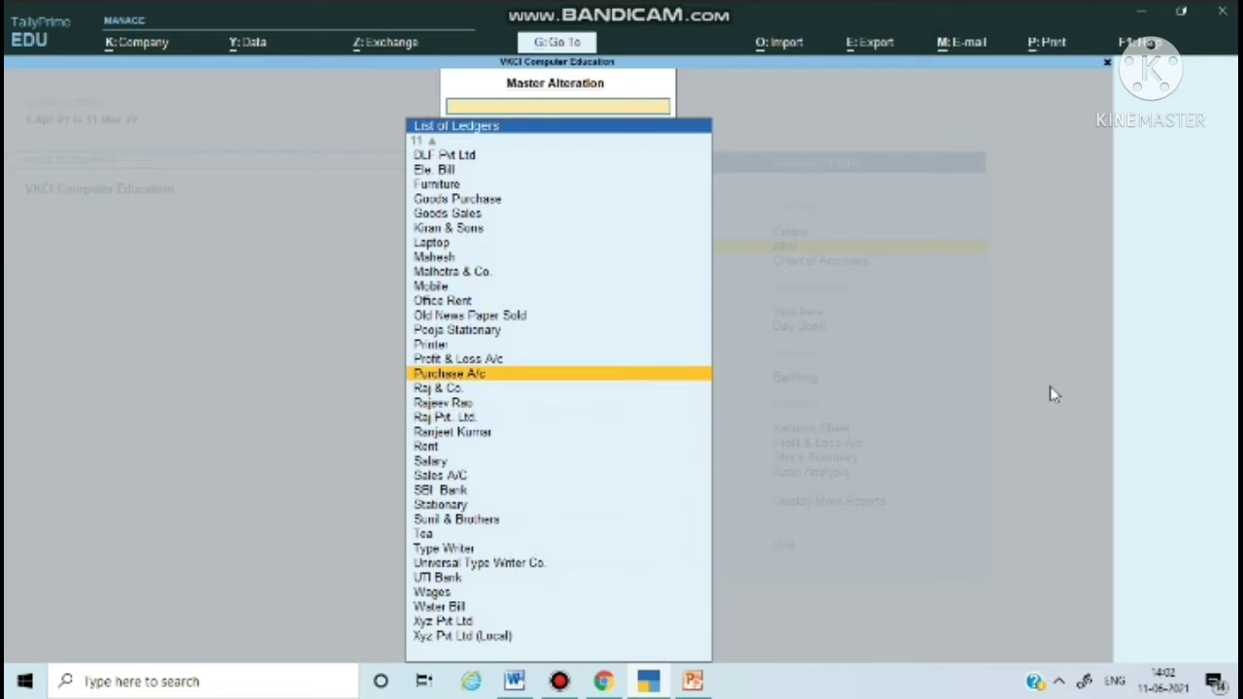
pyautogui.press('Up')
pyautogui.press('Up')
pyautogui.press('Up')
pyautogui.press('Up')
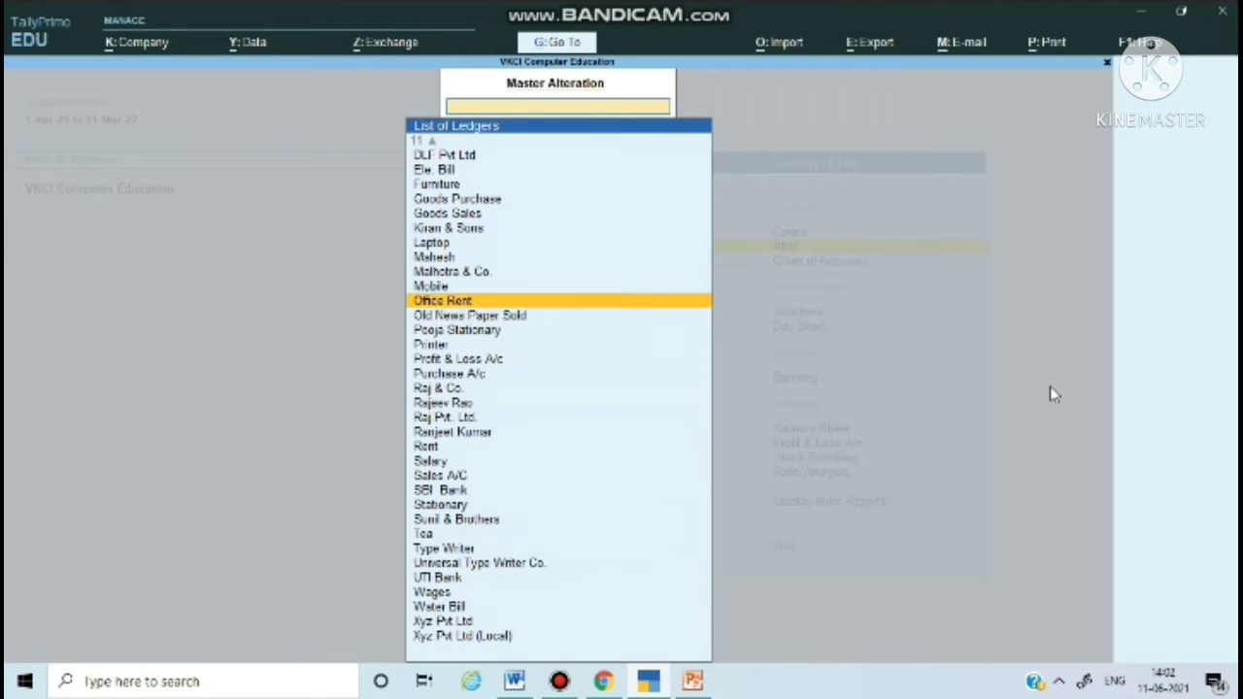
pyautogui.press('Up')
pyautogui.press('Up')
pyautogui.press('Up')
pyautogui.press('Up')
pyautogui.press('Up')
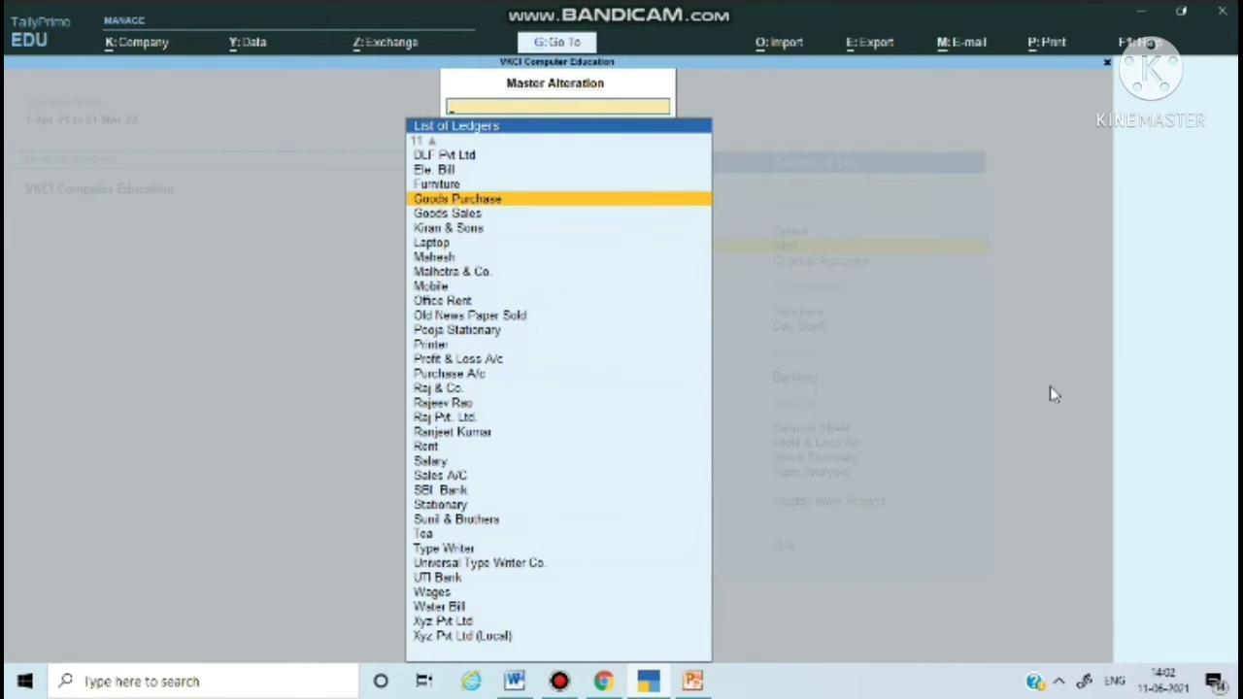
pyautogui.press('Return')
# Review the Goods Purchase ledger's group, ledger type, GST applicability and type of supply, and accept the ledger without changes.
pyautogui.press('Return')
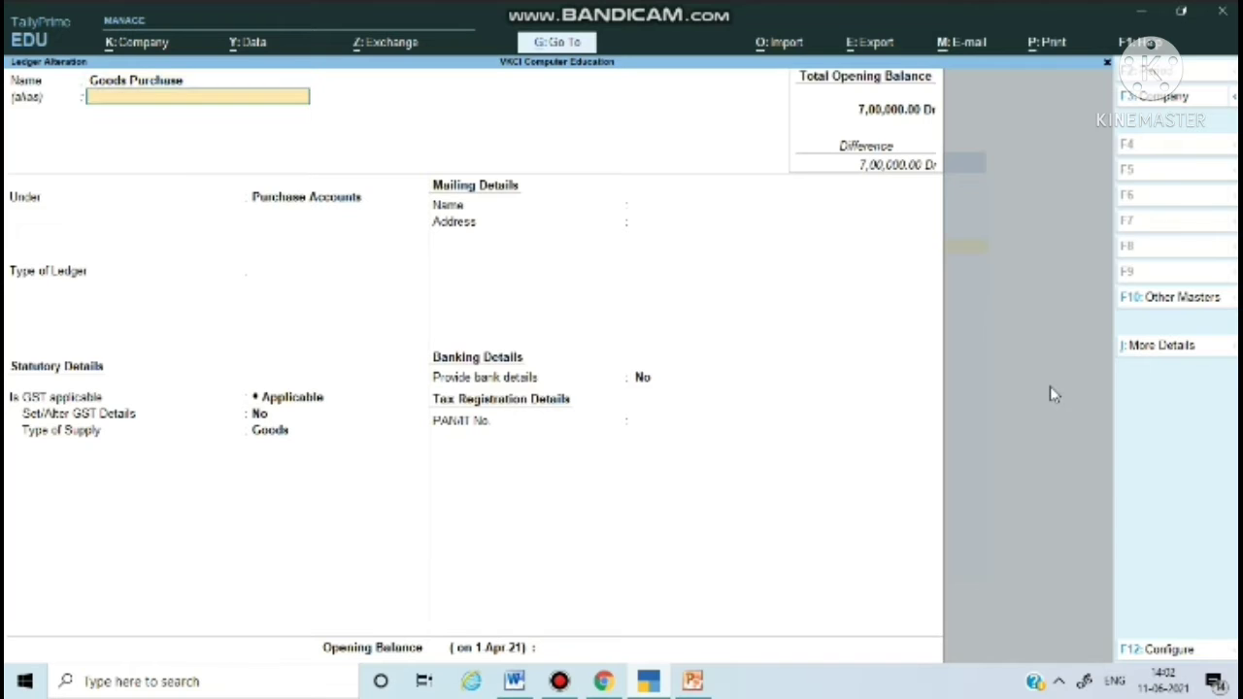
pyautogui.press('Return')
pyautogui.press('Return')
pyautogui.press('Return')
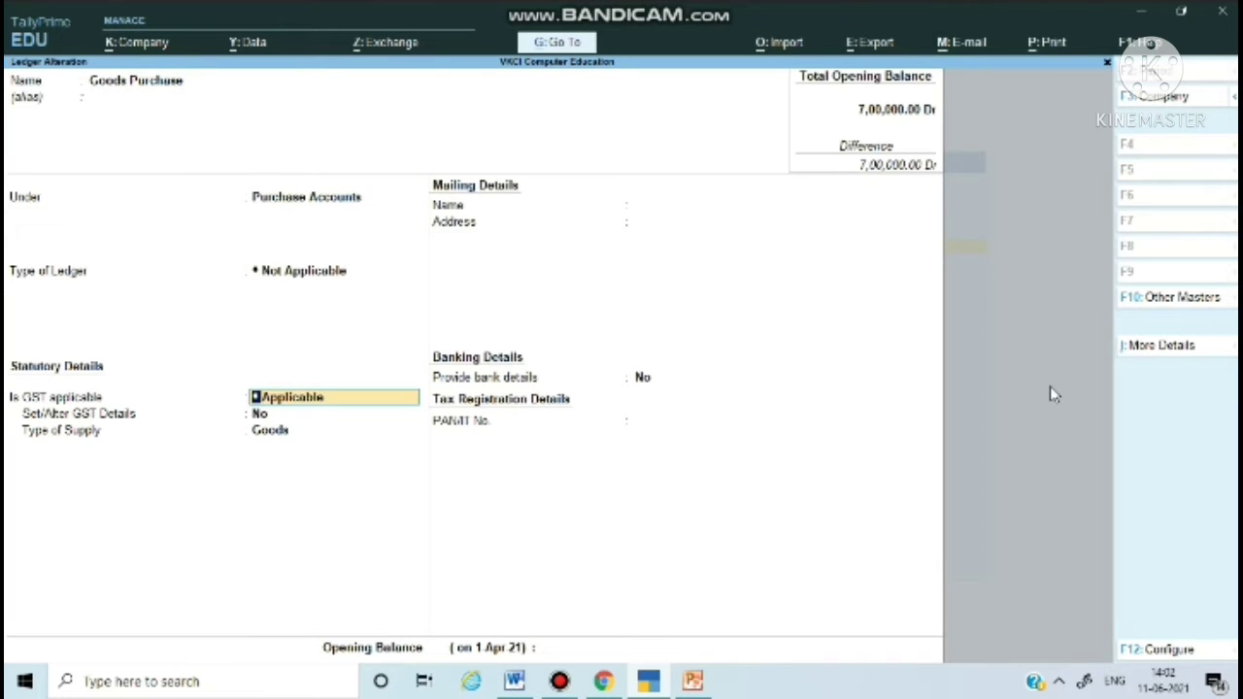
pyautogui.press('Return')
pyautogui.press('Return')
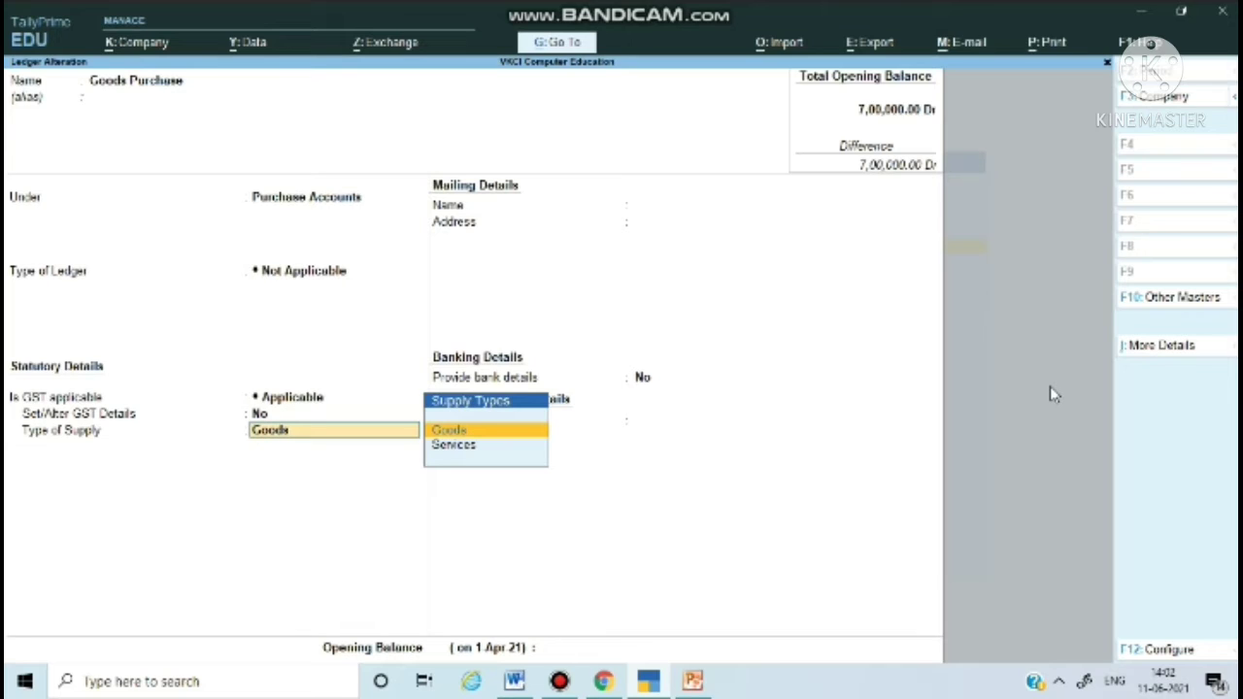
pyautogui.press('Return')
pyautogui.press('Return')
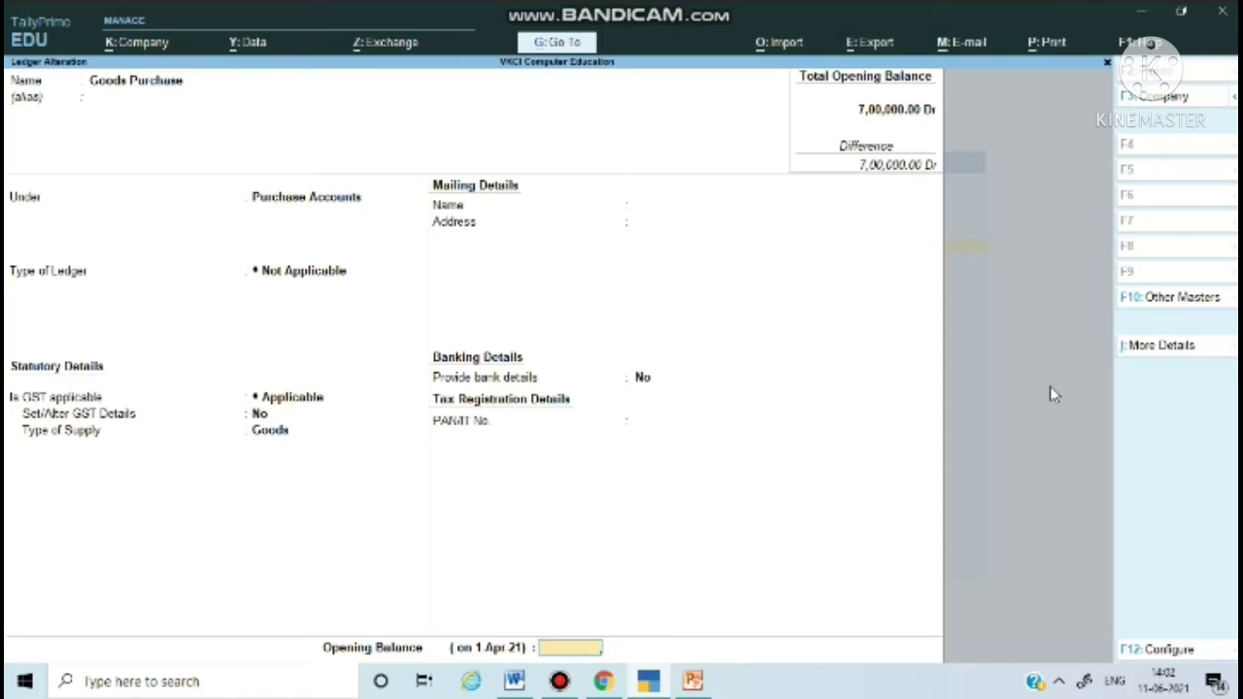
pyautogui.press('Return')
pyautogui.press('Return')
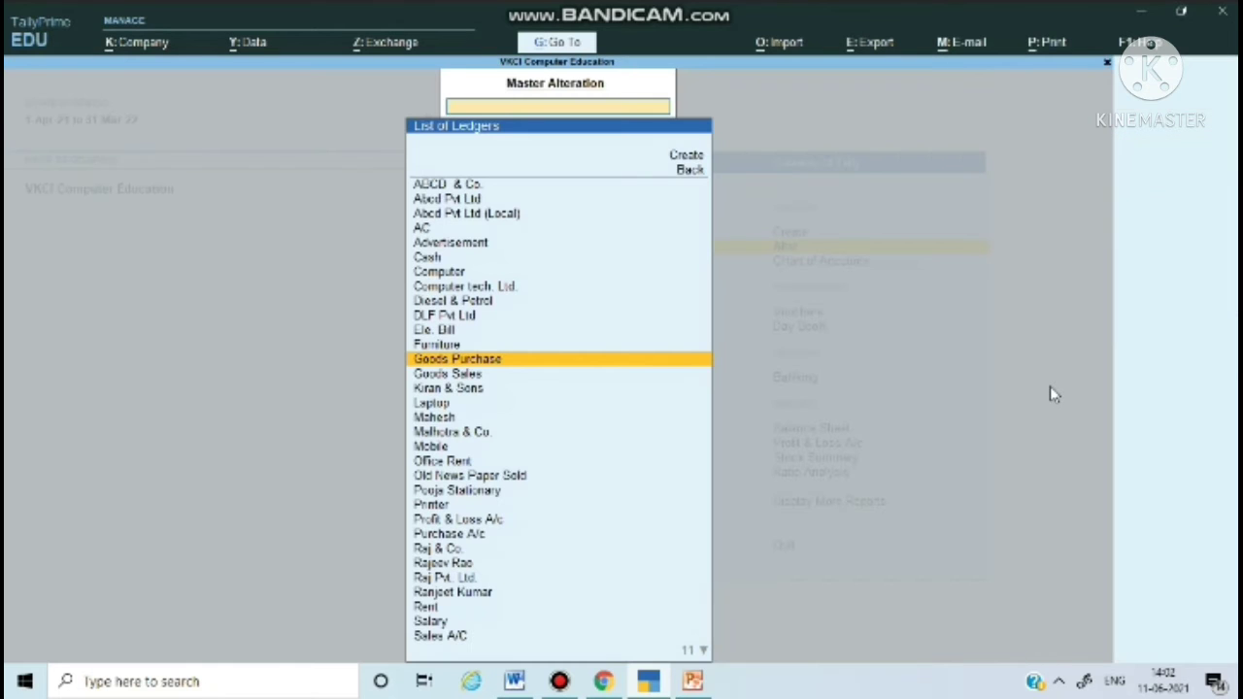
# Review the Goods Sales ledger's group, ledger type, GST applicability and type of supply, and accept the ledger without changes.
pyautogui.press('Down')
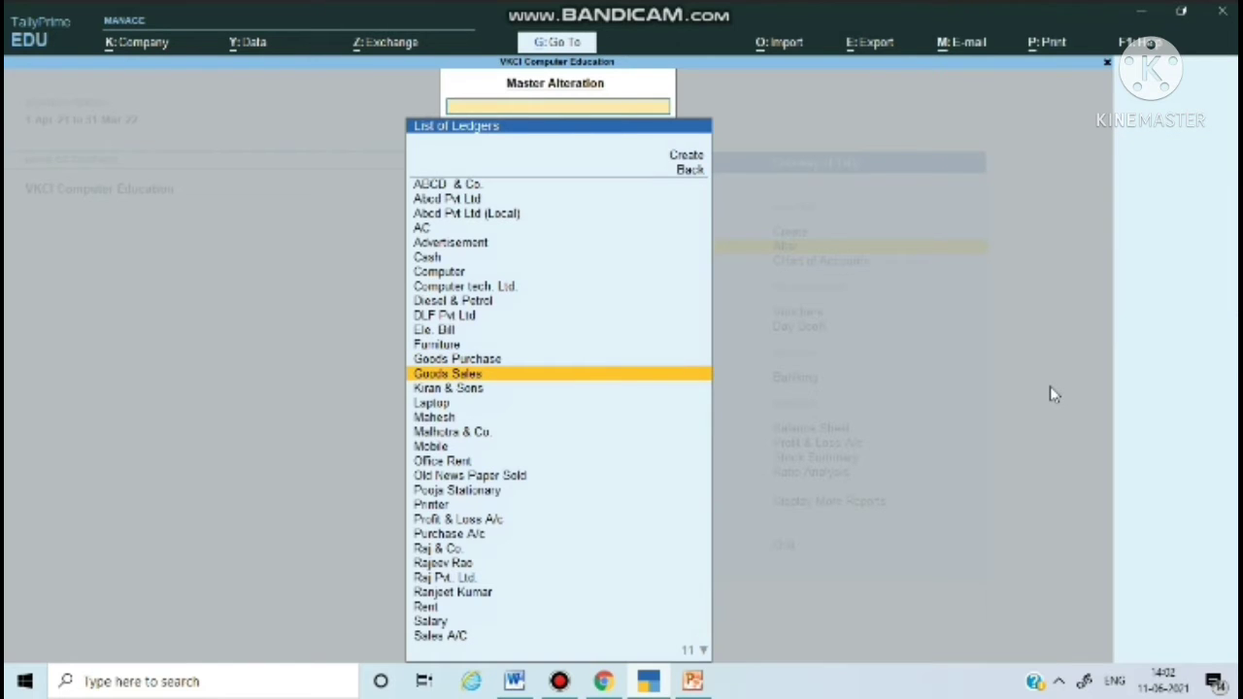
pyautogui.press('Return')
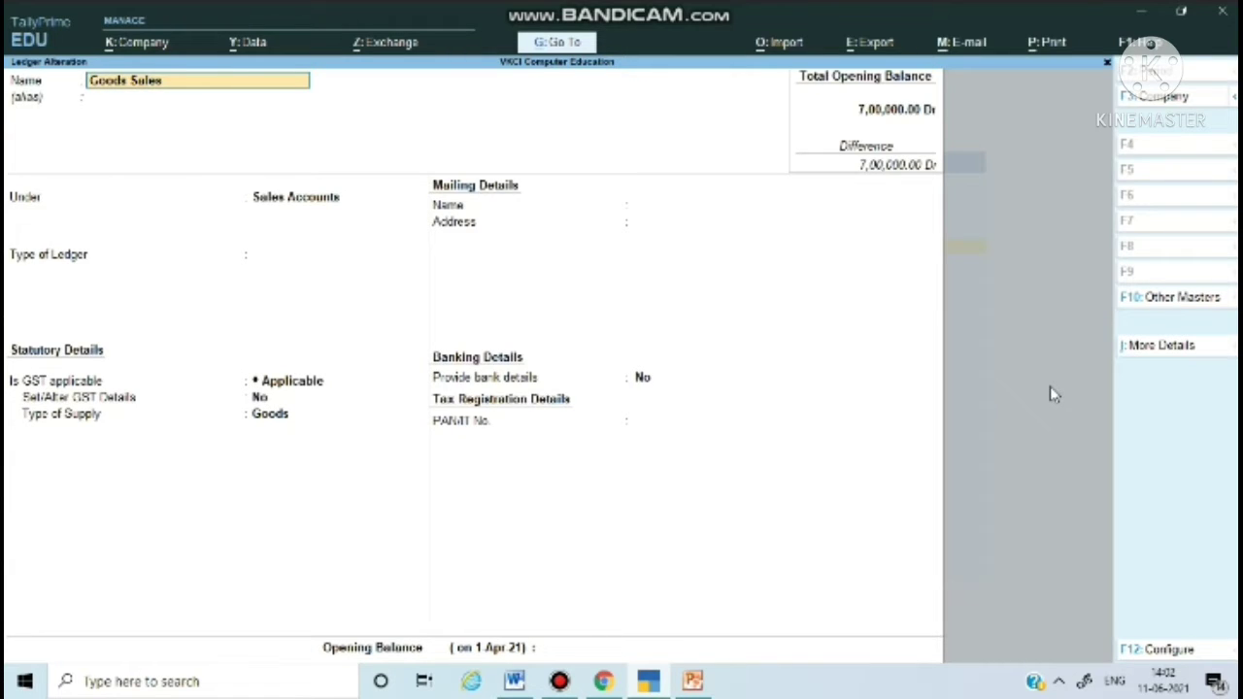
pyautogui.press('Return')
pyautogui.press('Return')
pyautogui.press('Return')
pyautogui.press('Return')
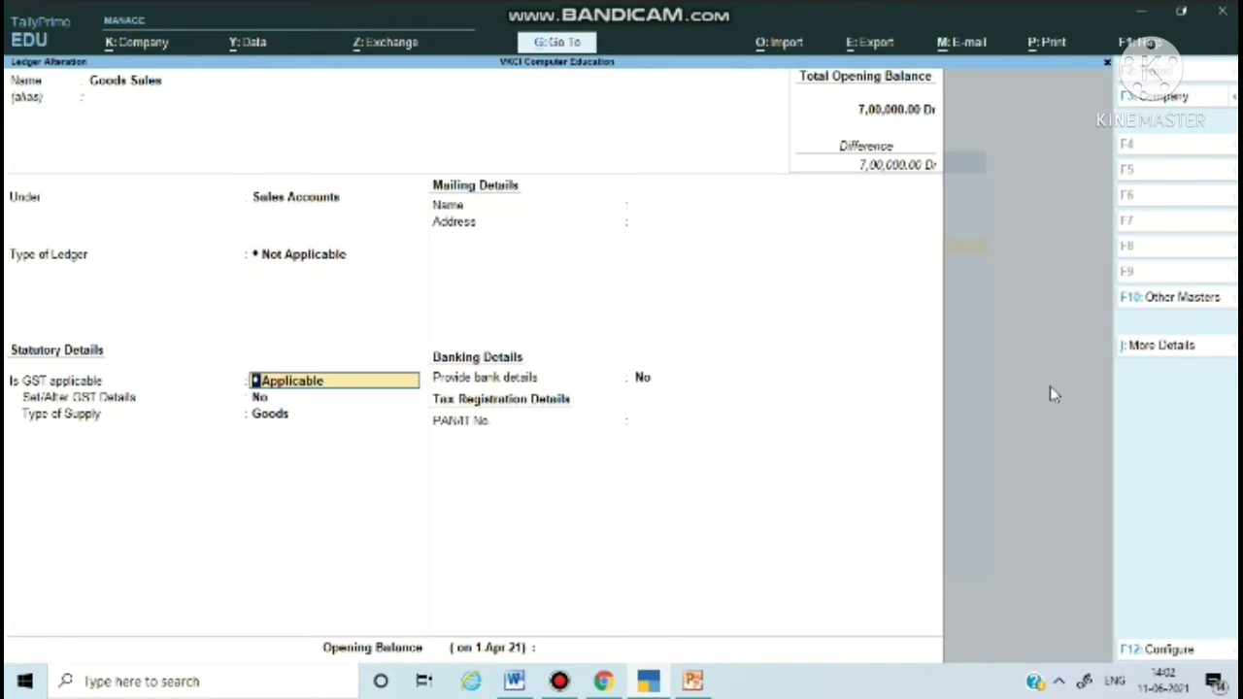
pyautogui.press('Return')
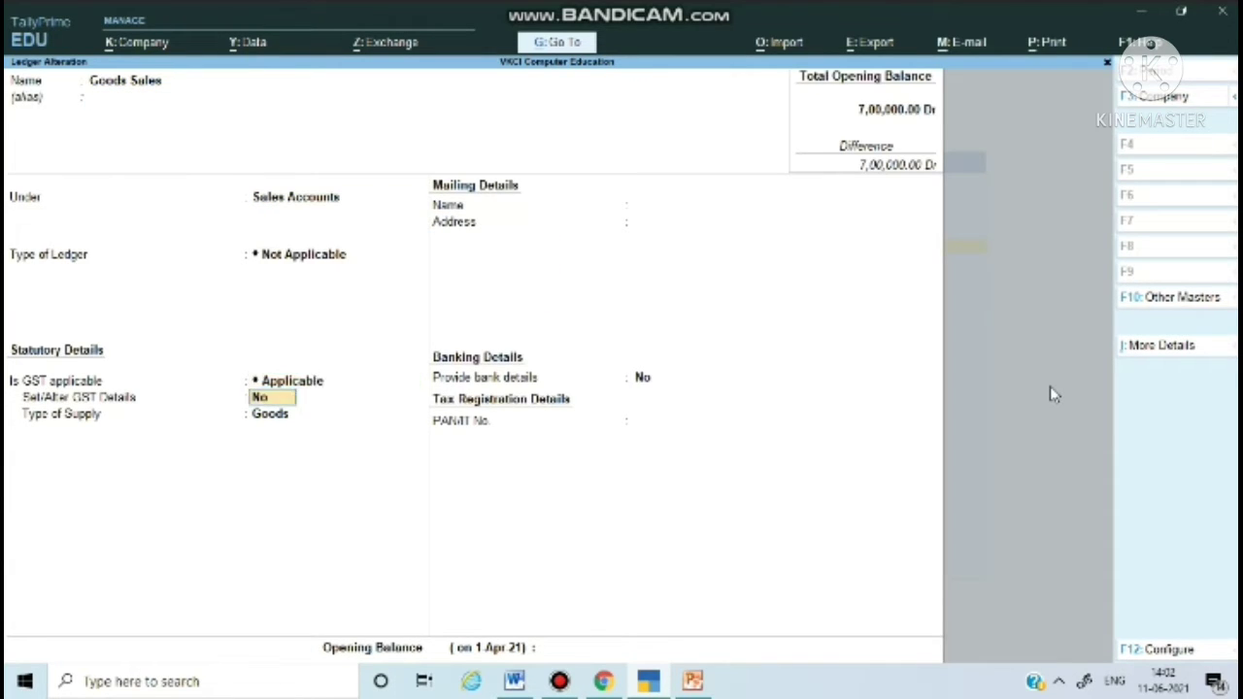
pyautogui.press('Return')
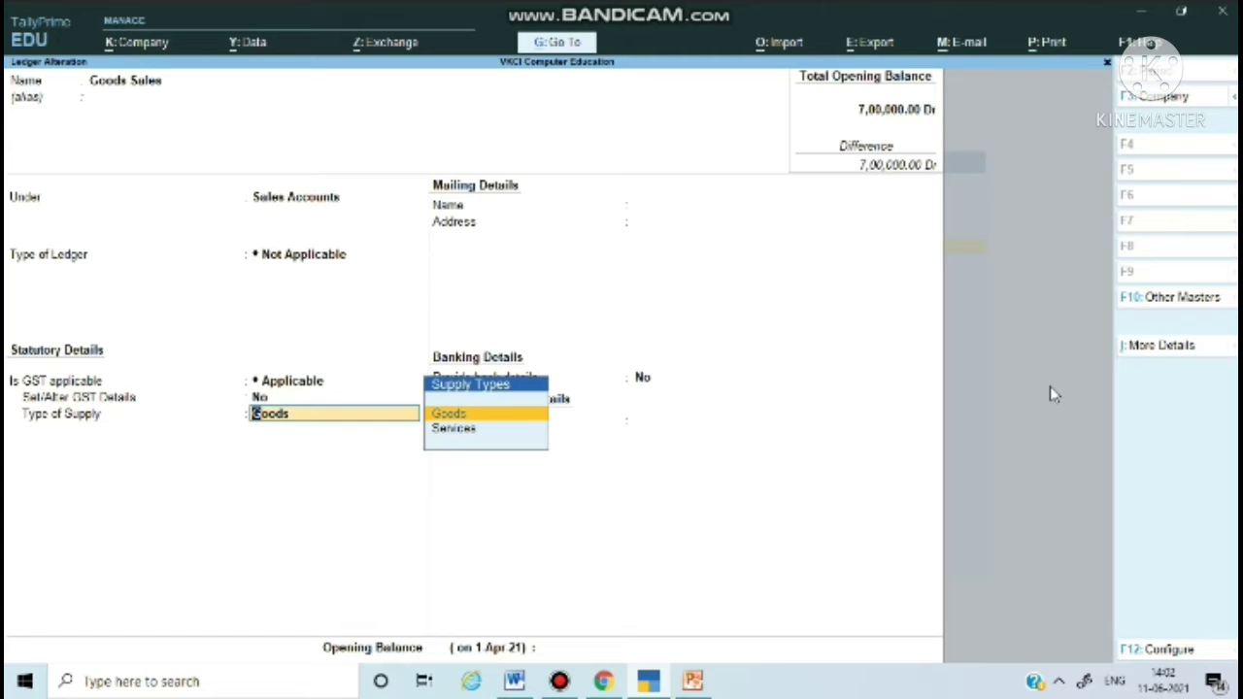
pyautogui.press('Return')
pyautogui.press('Return')
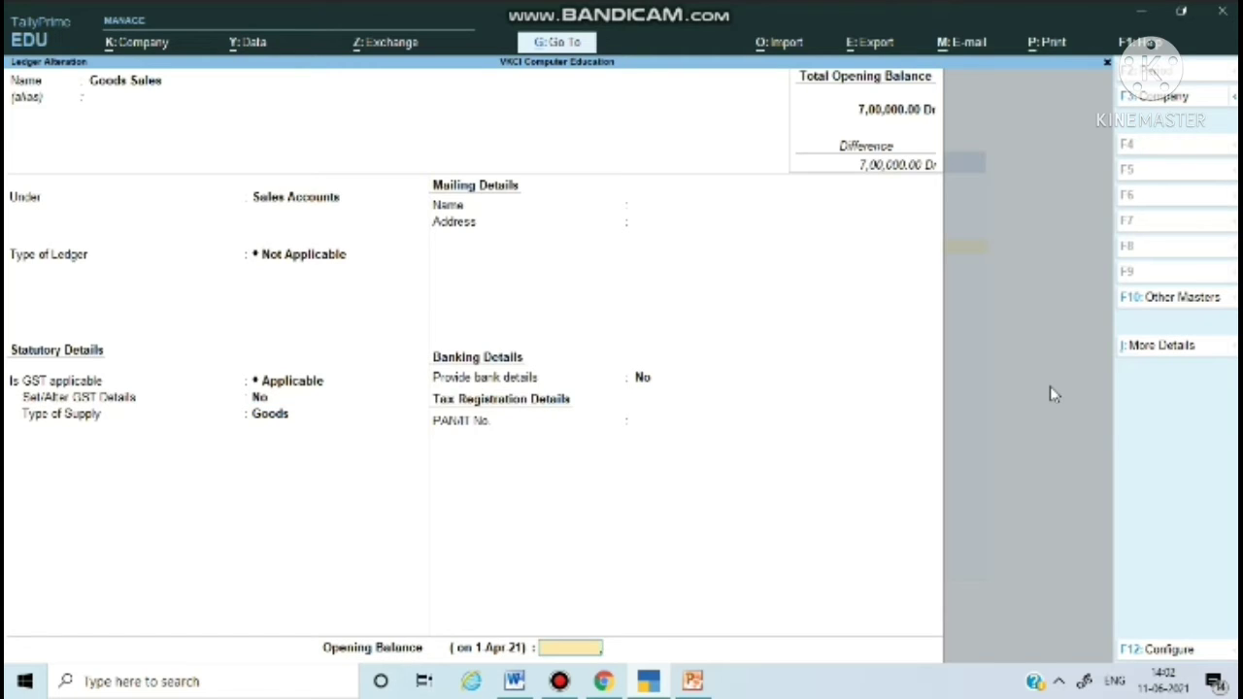
pyautogui.press('Return')
pyautogui.press('Return')
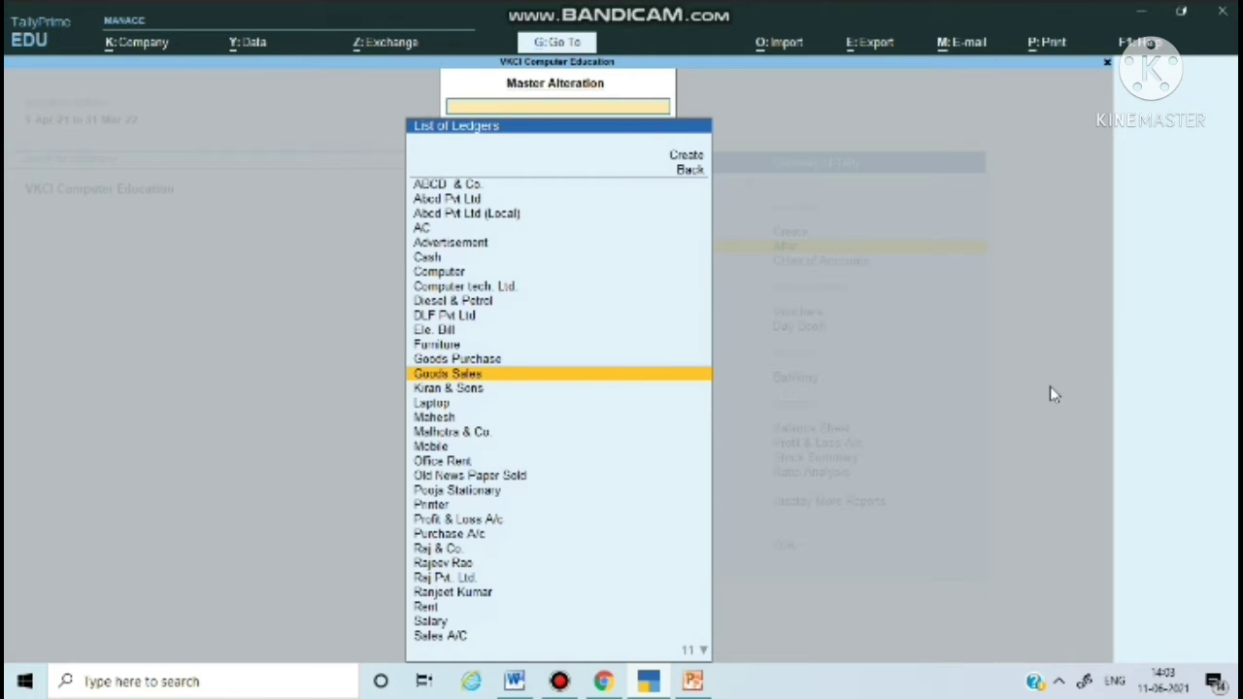
# Look over the existing entries around Goods Purchase and Goods Sales in the list of ledgers.
pyautogui.press('Down')
pyautogui.press('Down')
pyautogui.press('Down')
pyautogui.press('Up')
pyautogui.press('Up')
pyautogui.press('Up')
pyautogui.press('Up')
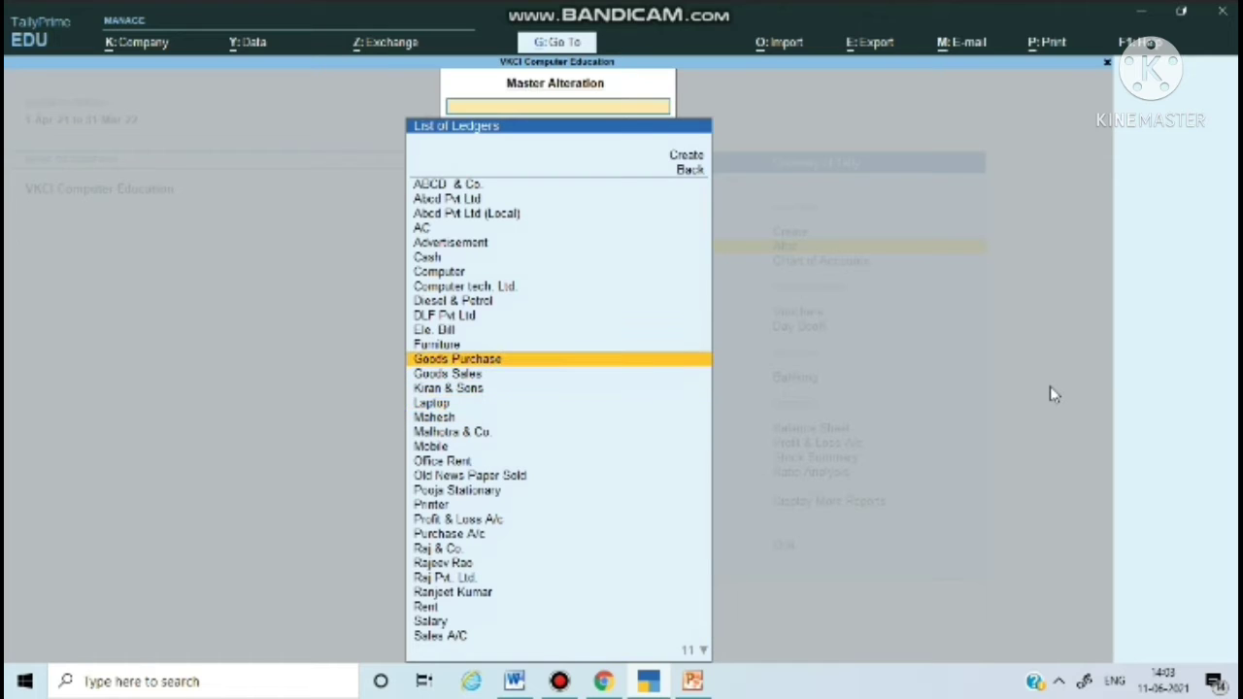
pyautogui.press('Down')
pyautogui.press('Down')
pyautogui.press('Down')
pyautogui.press('Down')
pyautogui.press('Down')
pyautogui.press('Down')
pyautogui.press('Down')
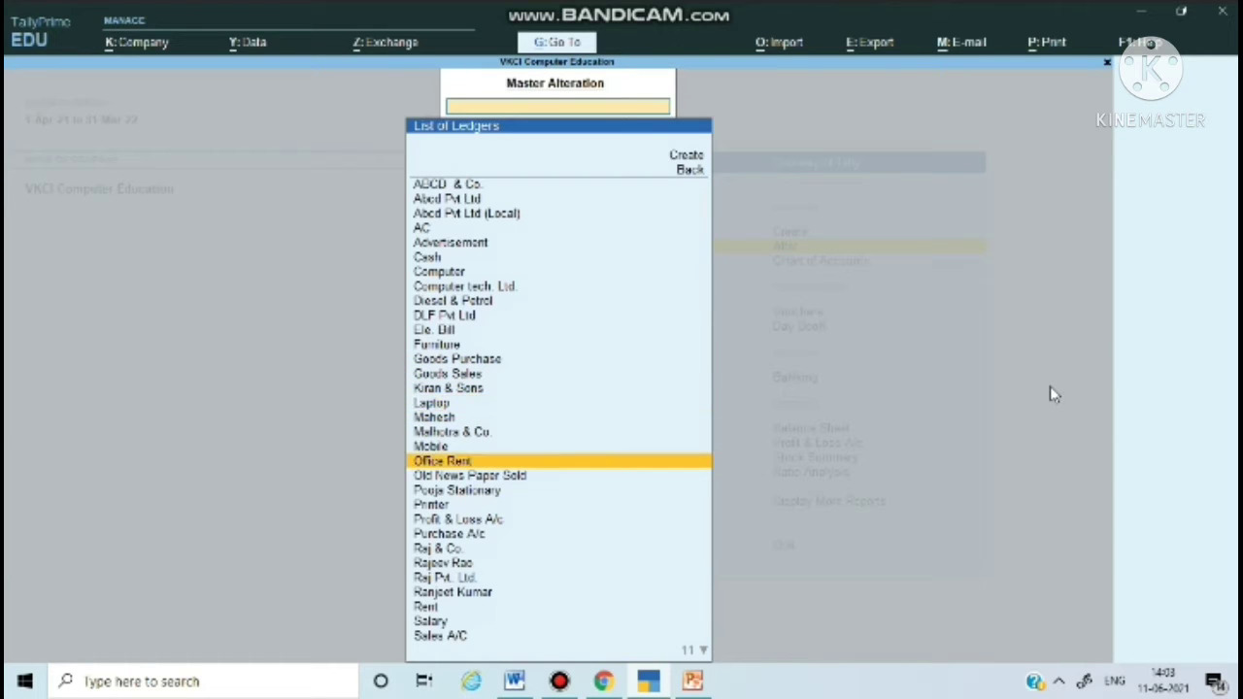
pyautogui.press('Up')
pyautogui.press('Up')
pyautogui.press('Up')
pyautogui.press('Up')
pyautogui.press('Up')
pyautogui.press('Up')
pyautogui.press('Up')
pyautogui.press('Up')
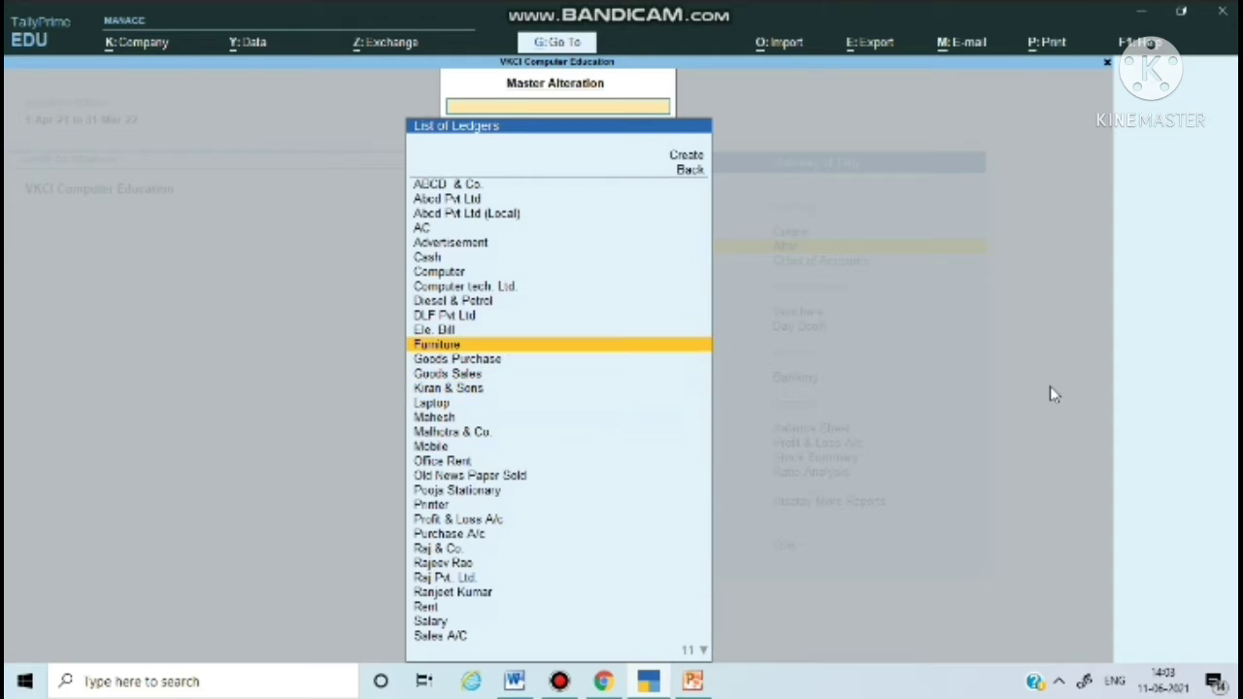
# Leave the ledger alteration list and begin creating a new ledger master.
pyautogui.press('Escape')
pyautogui.press('Escape')
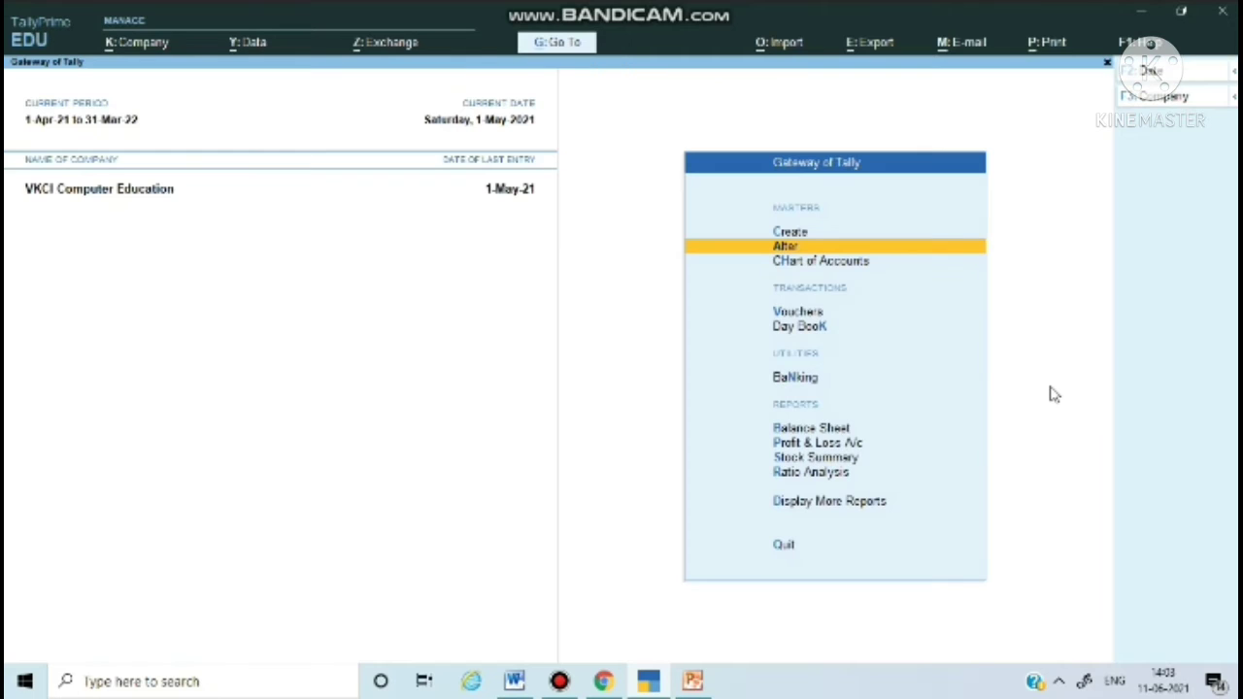
pyautogui.press('Up')
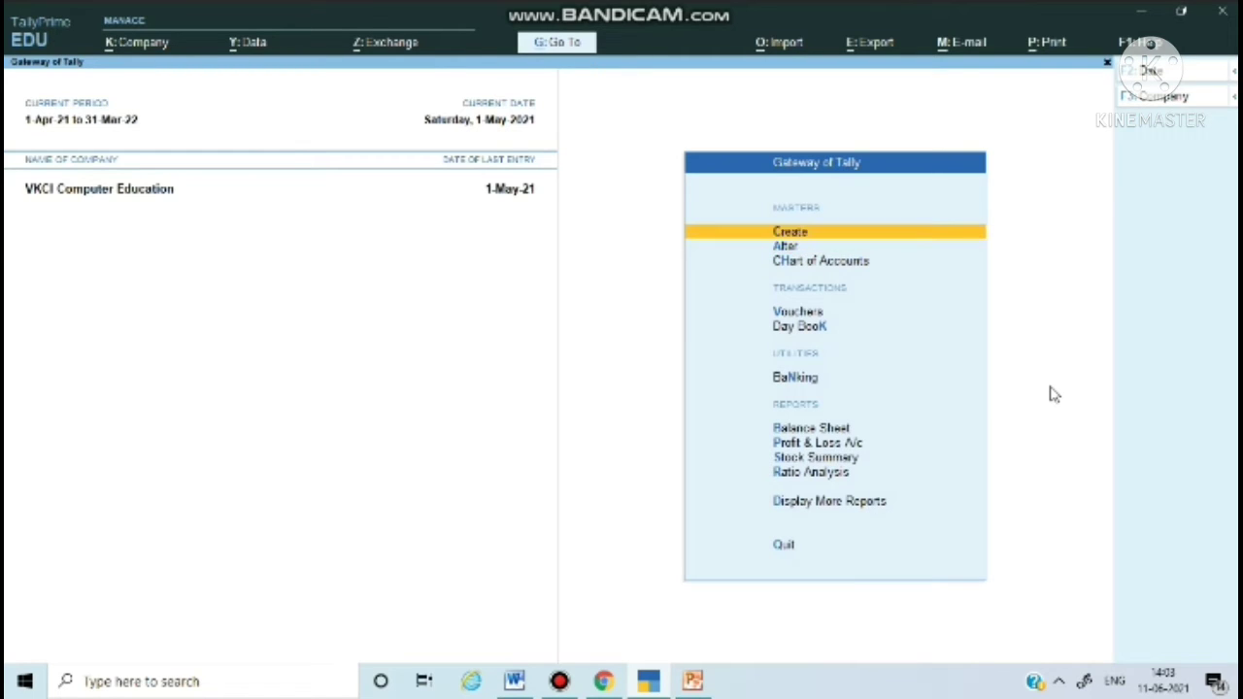
pyautogui.press('Return')
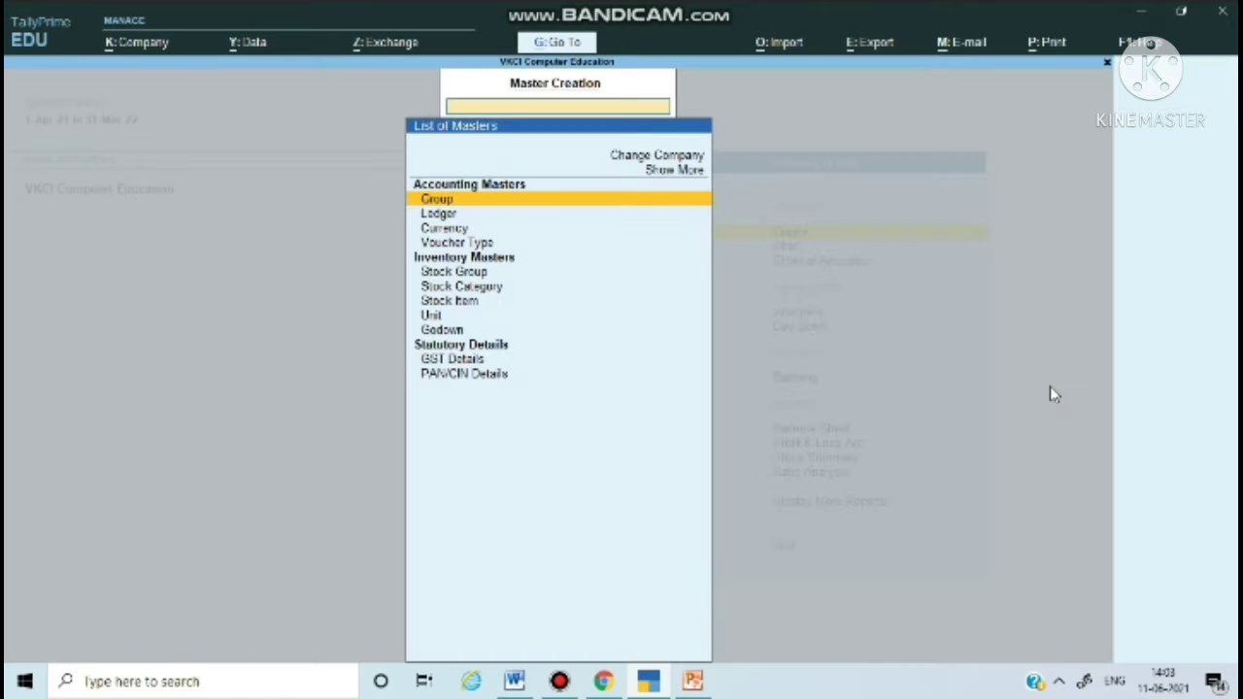
pyautogui.press('Down')
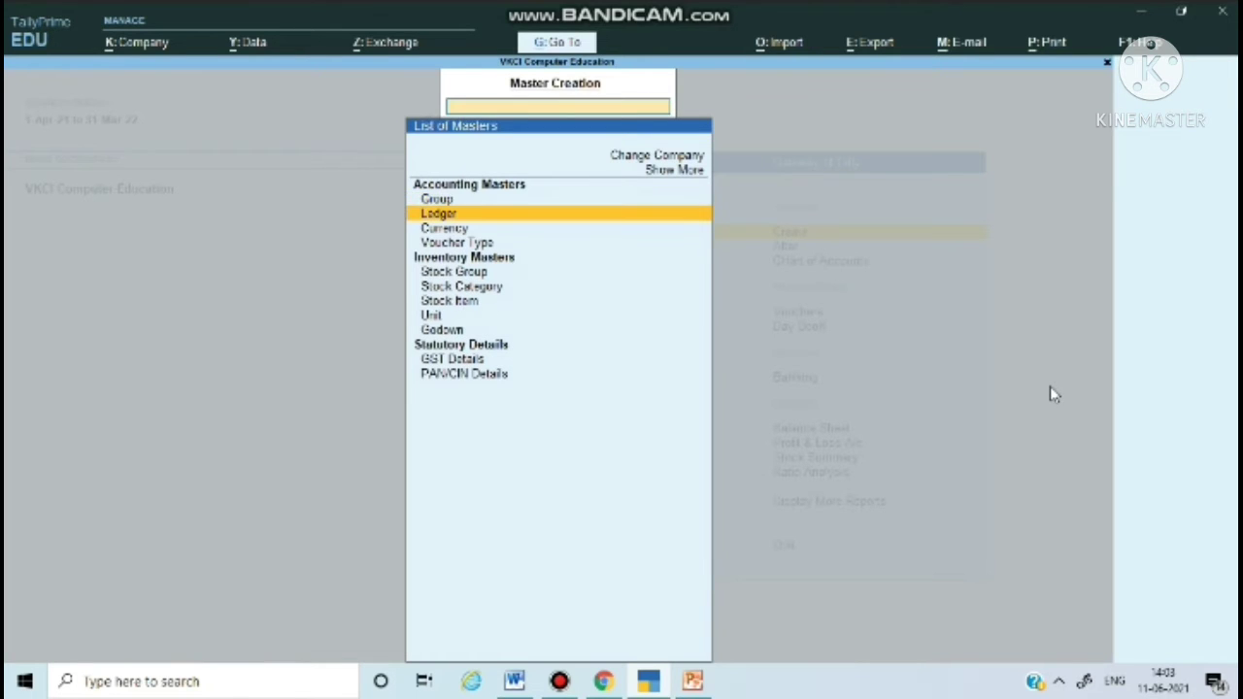
pyautogui.press('Return')
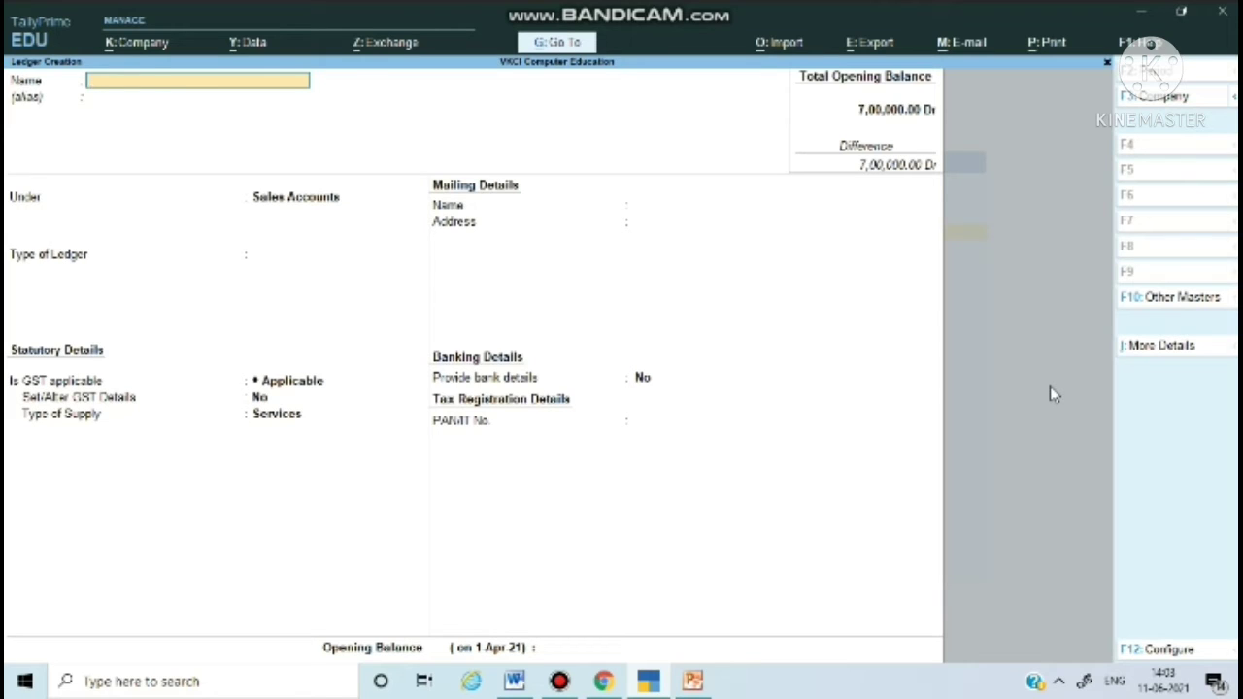
# Name the new ledger CGST and place it under the Duties & Taxes group.
pyautogui.write('CGST')
pyautogui.press('Return')
pyautogui.press('Return')
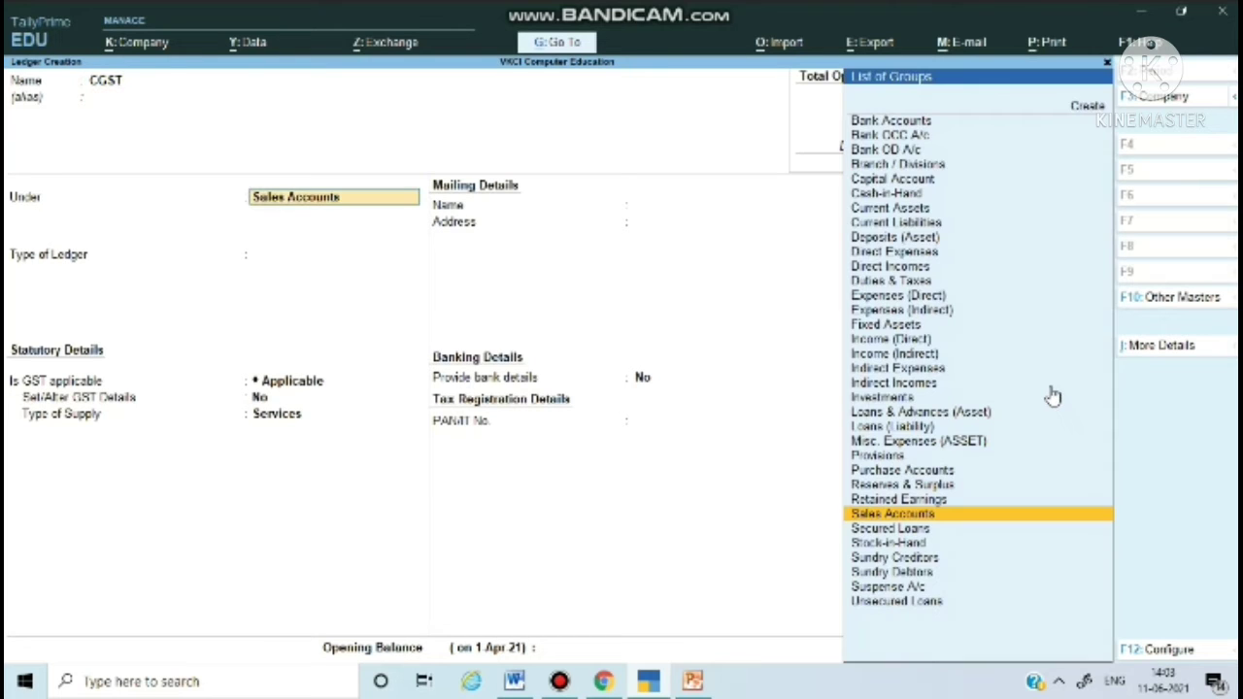
pyautogui.write('D')
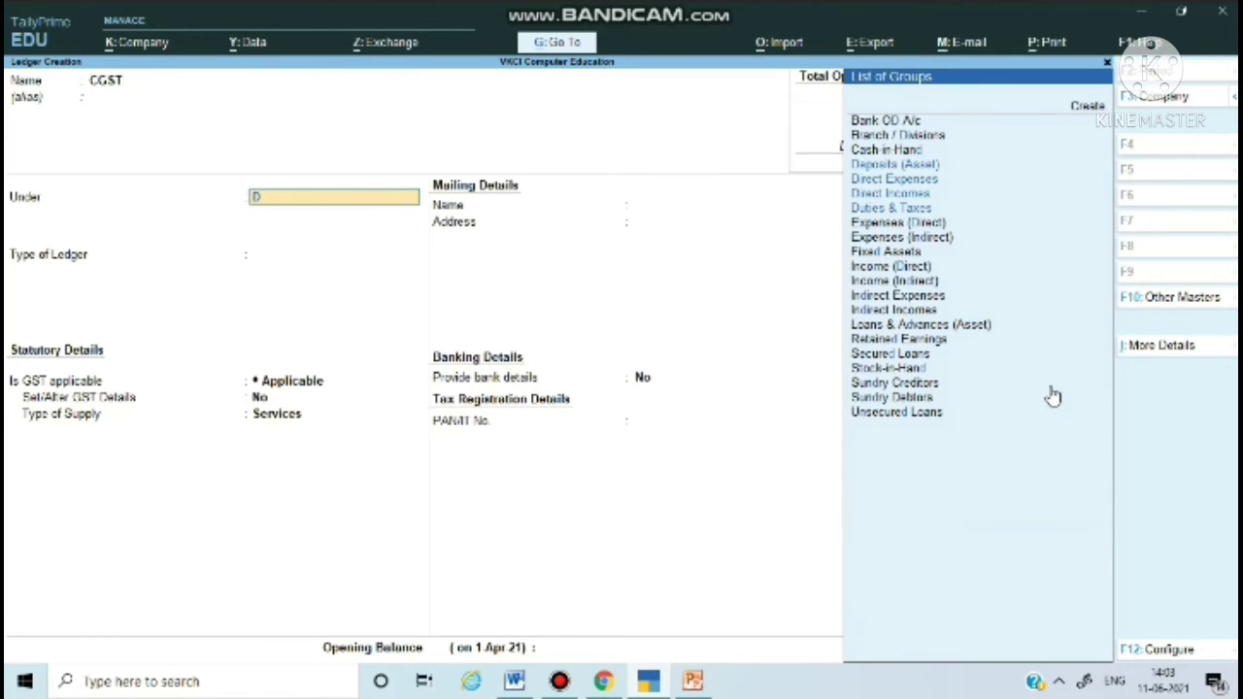
pyautogui.press('Down')
pyautogui.press('Down')
pyautogui.press('Down')
pyautogui.press('Down')
pyautogui.press('Down')
pyautogui.press('Down')
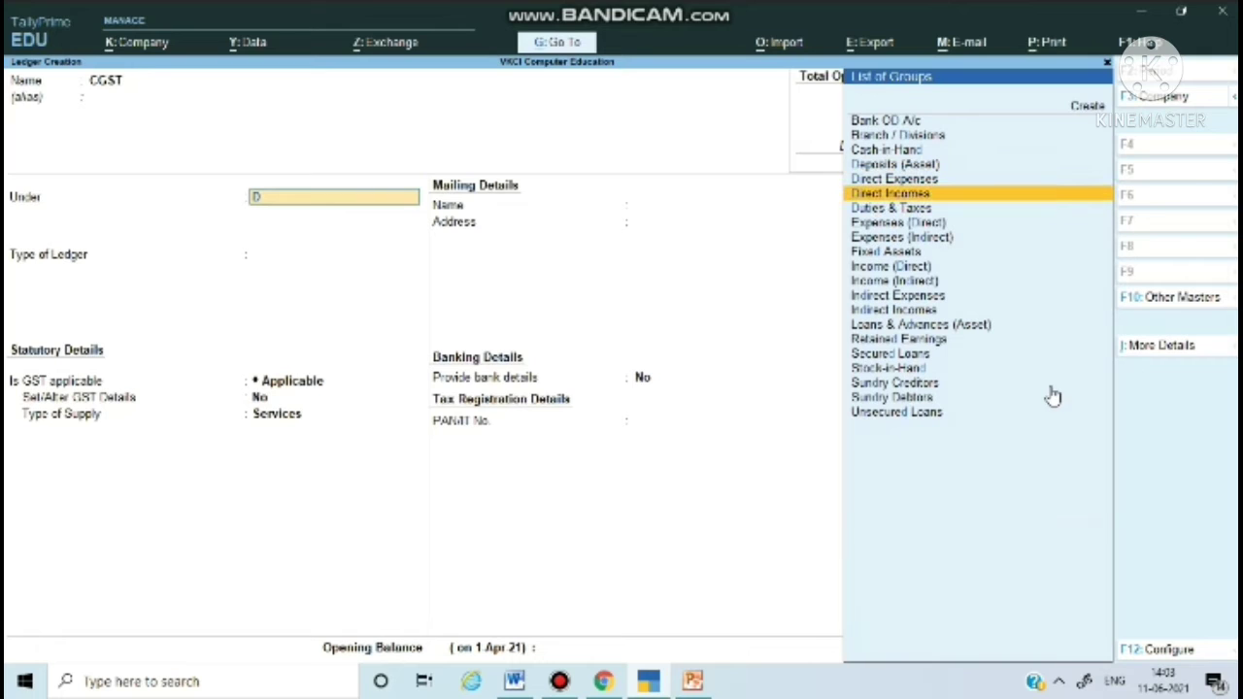
pyautogui.press('Return')
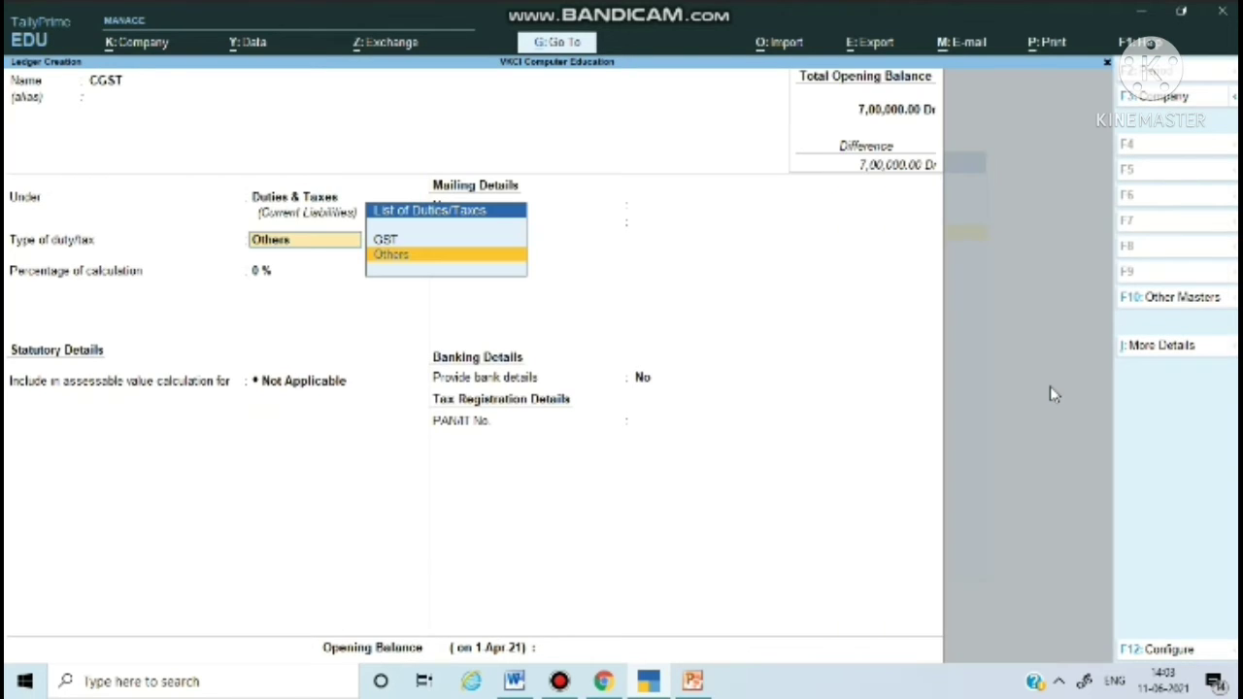
# Set the CGST ledger's type of duty/tax to GST and its tax type to Central Tax.
pyautogui.press('Up')
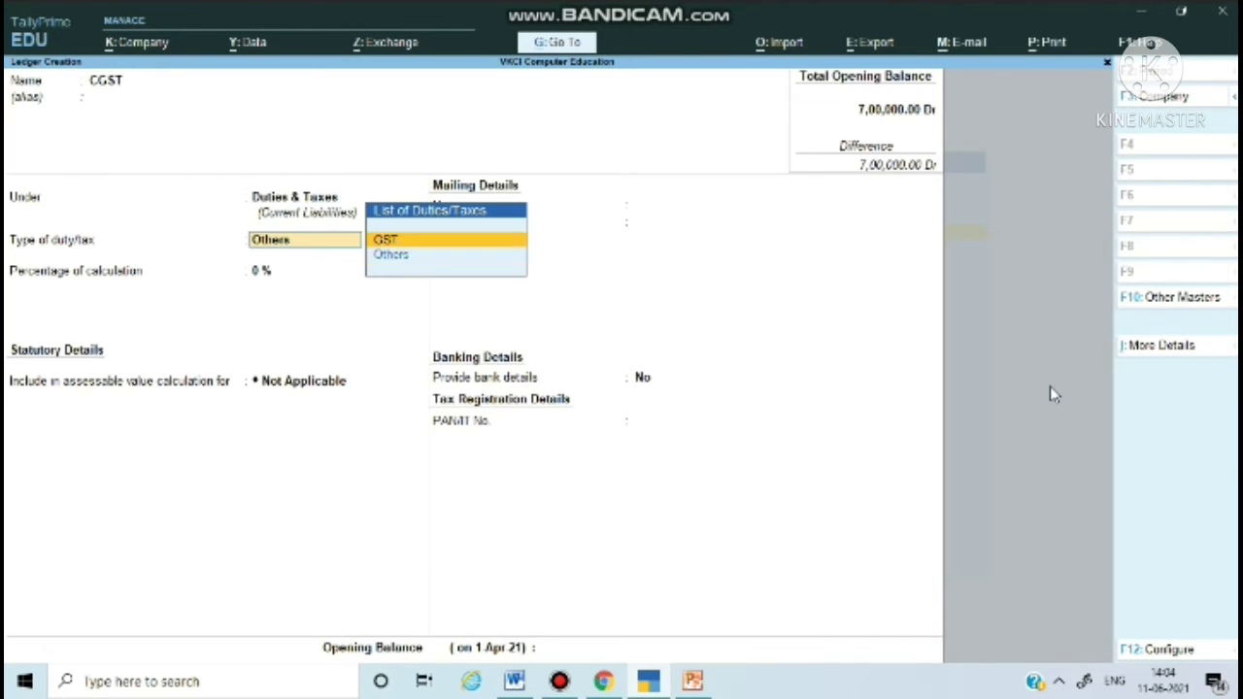
pyautogui.press('Return')
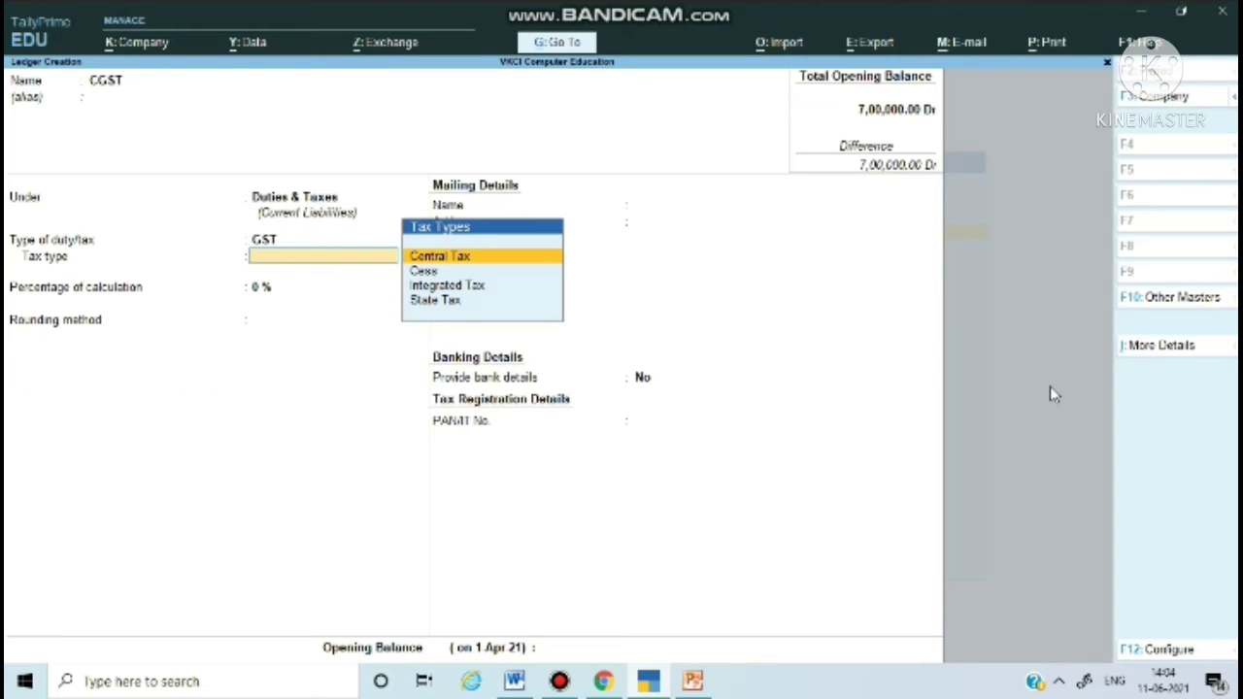
pyautogui.press('Return')
pyautogui.press('Return')
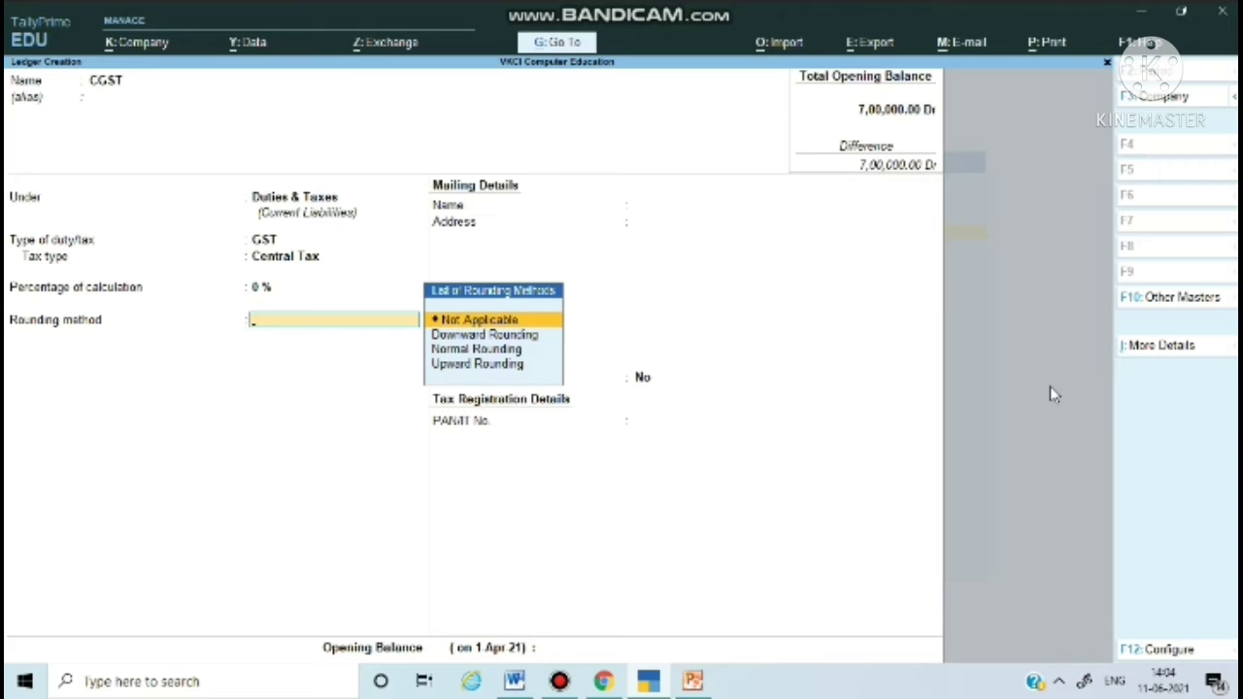
# Set the CGST ledger's rounding method to Normal Rounding and save the ledger.
pyautogui.press('Return')
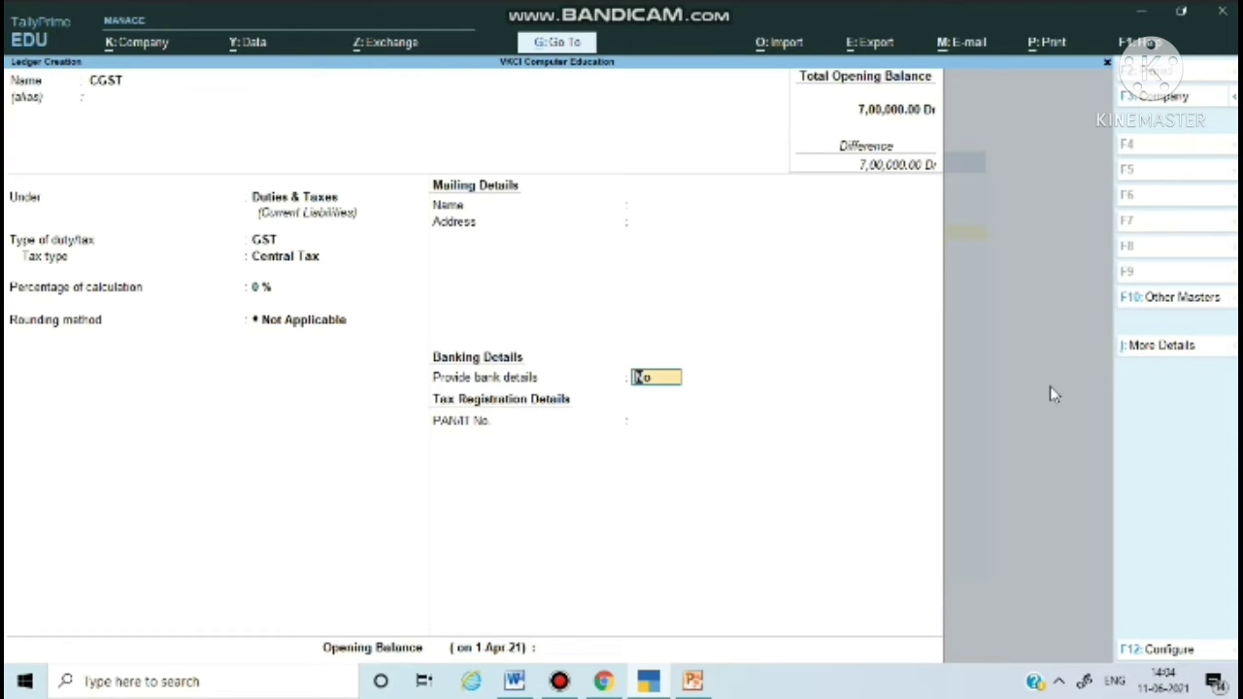
pyautogui.press('BackSpace')
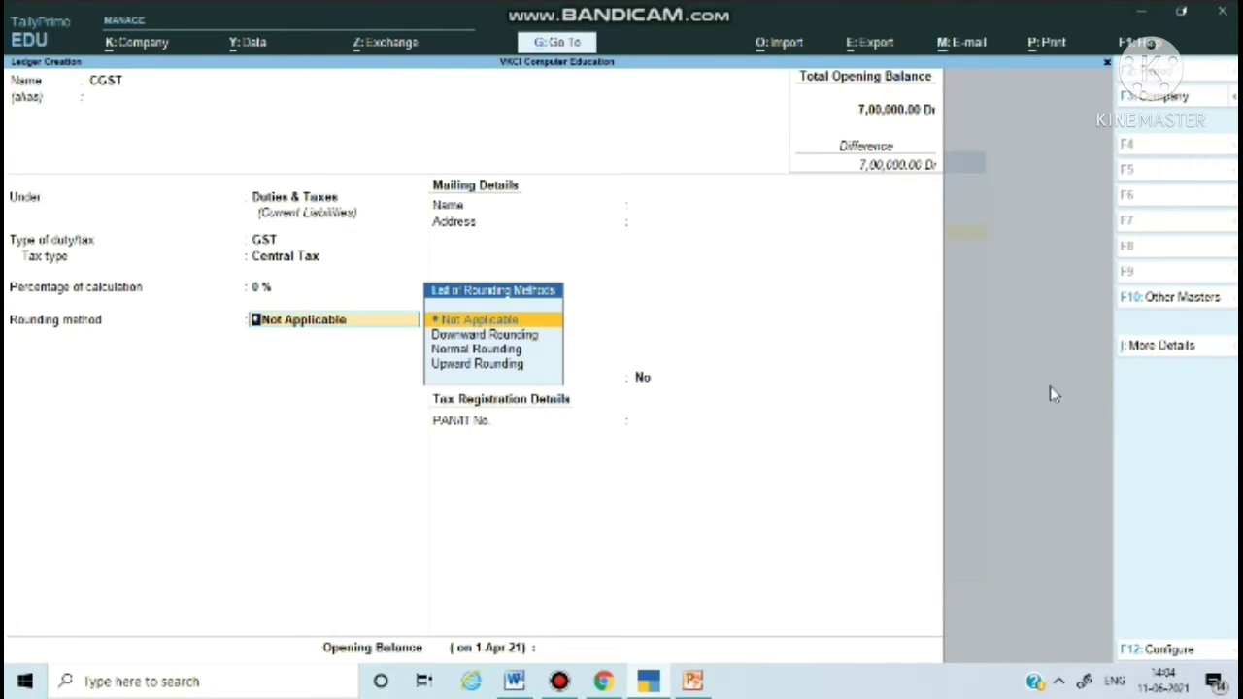
pyautogui.press('Down')
pyautogui.press('Down')
pyautogui.press('Return')
pyautogui.press('Return')
pyautogui.press('Return')
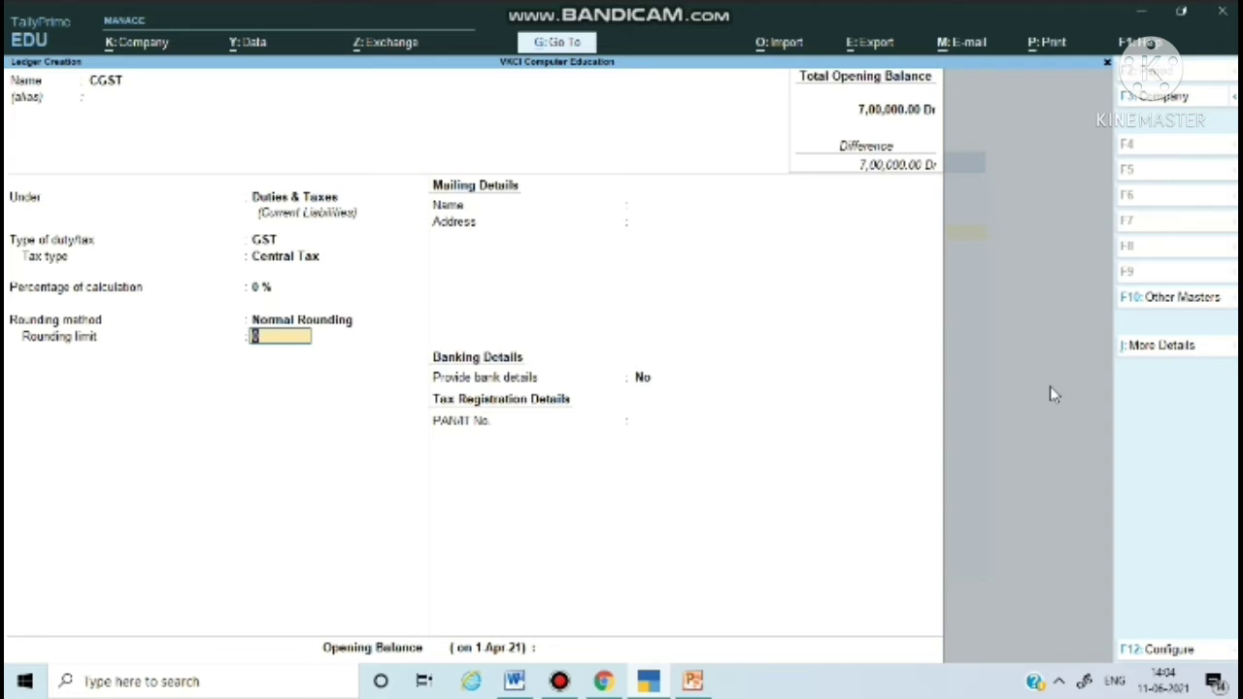
pyautogui.press('Return')
pyautogui.press('Return')
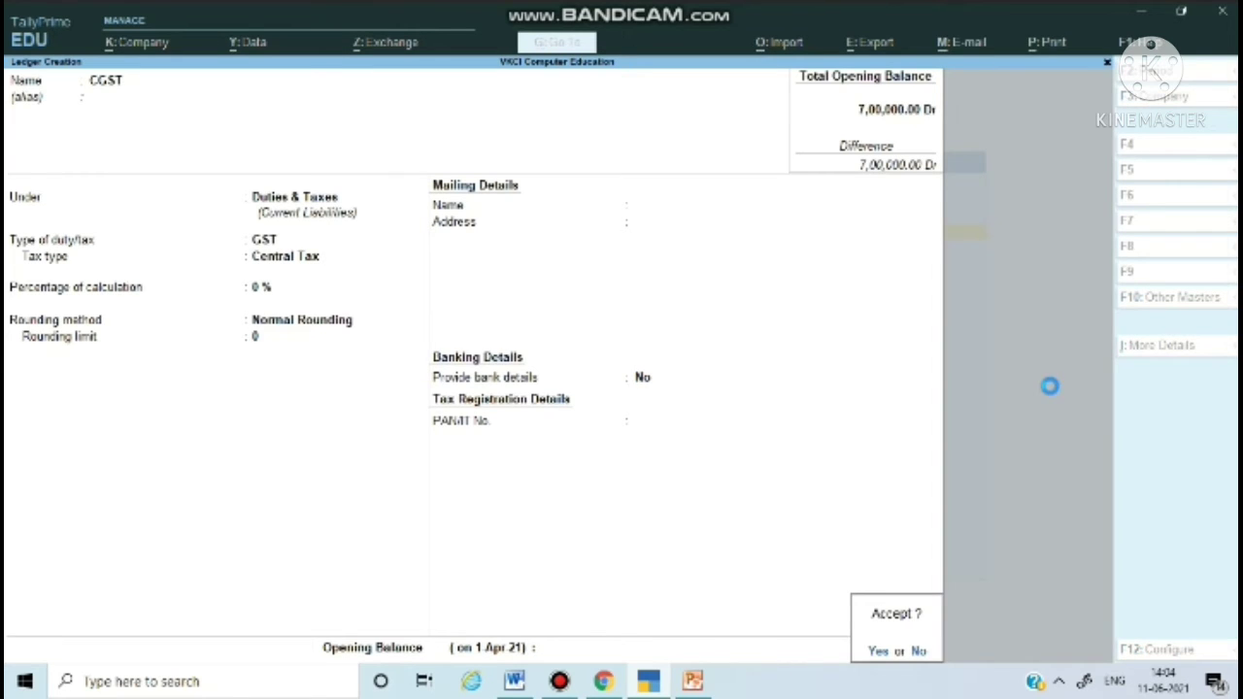
# Enter a new ledger named SGST under Duties & Taxes, with duty type GST and tax type State Tax.
pyautogui.write('SGST')
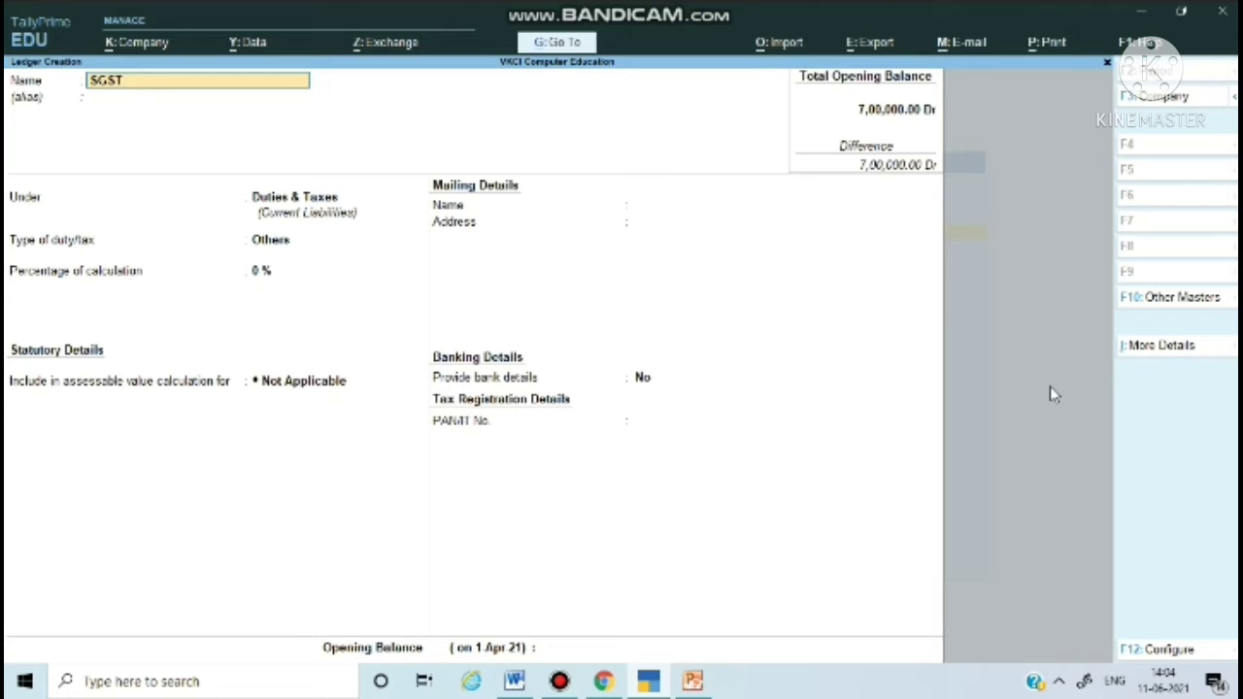
pyautogui.press('Return')
pyautogui.press('Return')
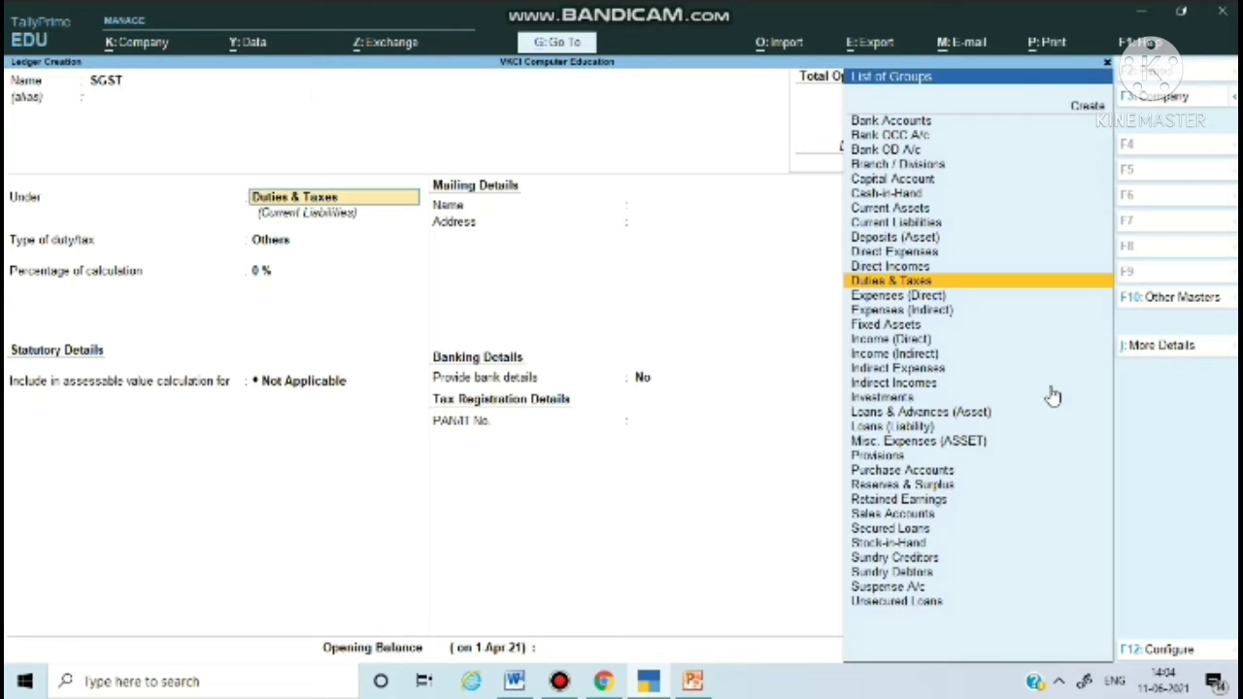
pyautogui.press('Return')
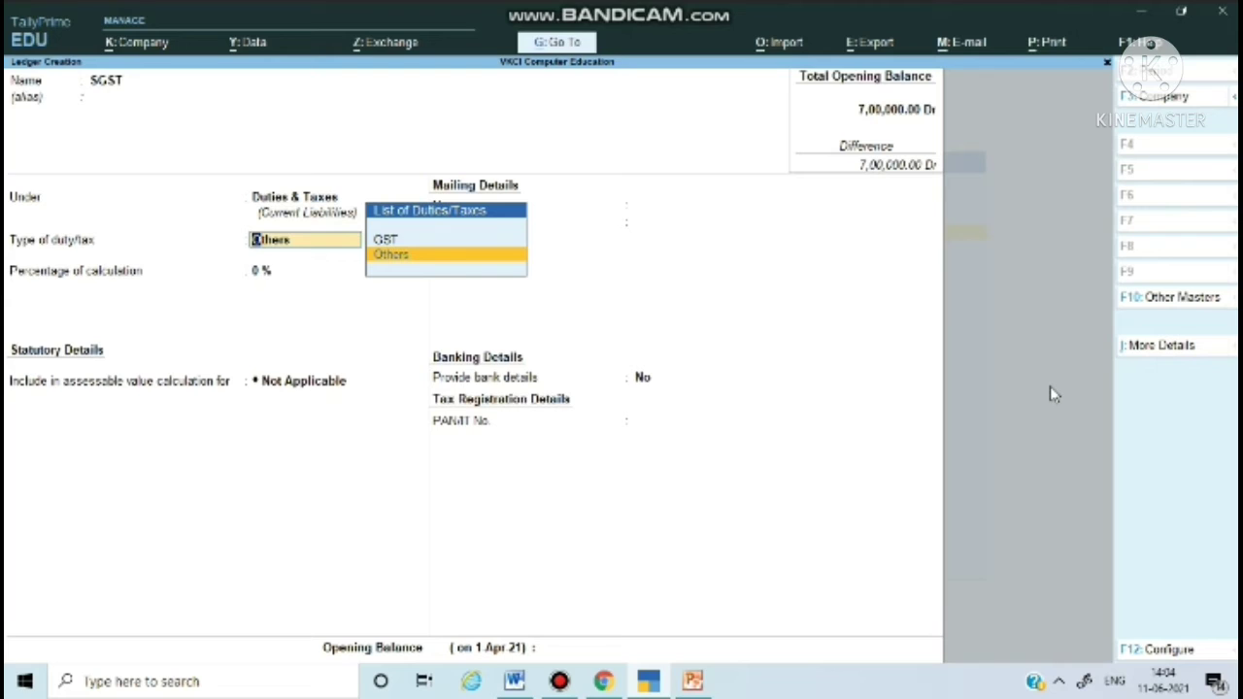
pyautogui.press('Up')
pyautogui.press('Return')
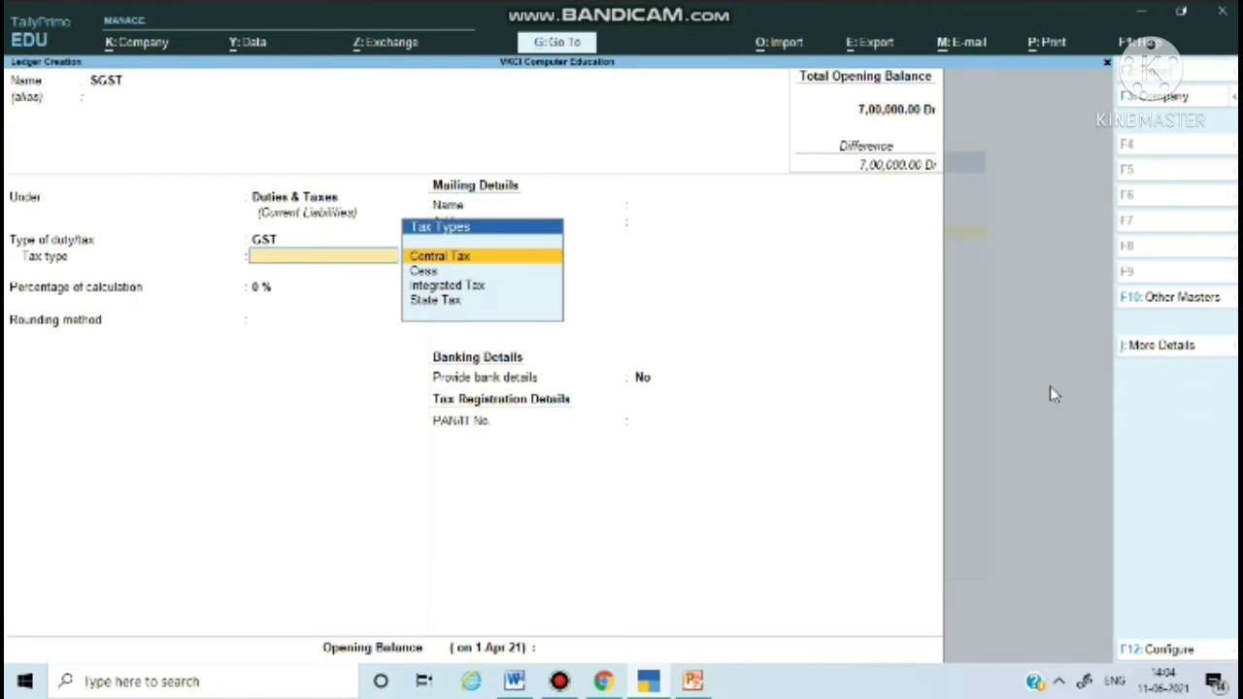
pyautogui.press('Down')
pyautogui.press('Down')
pyautogui.press('Down')
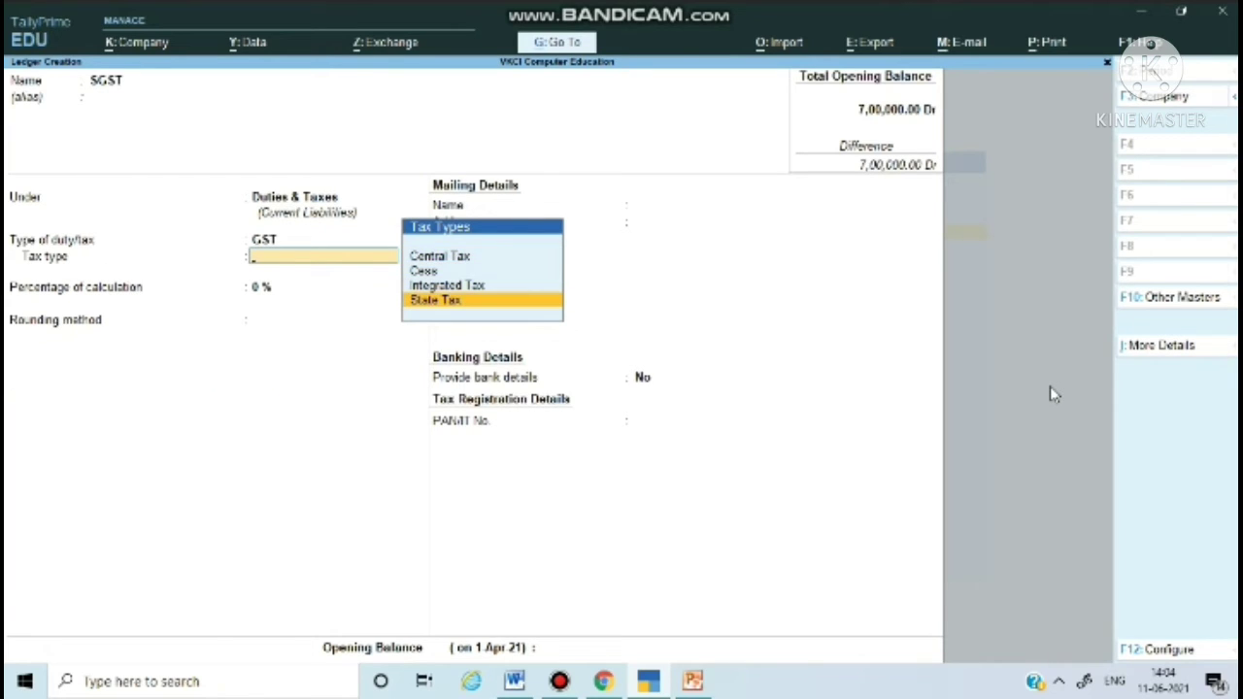
pyautogui.press('Return')
pyautogui.press('Return')
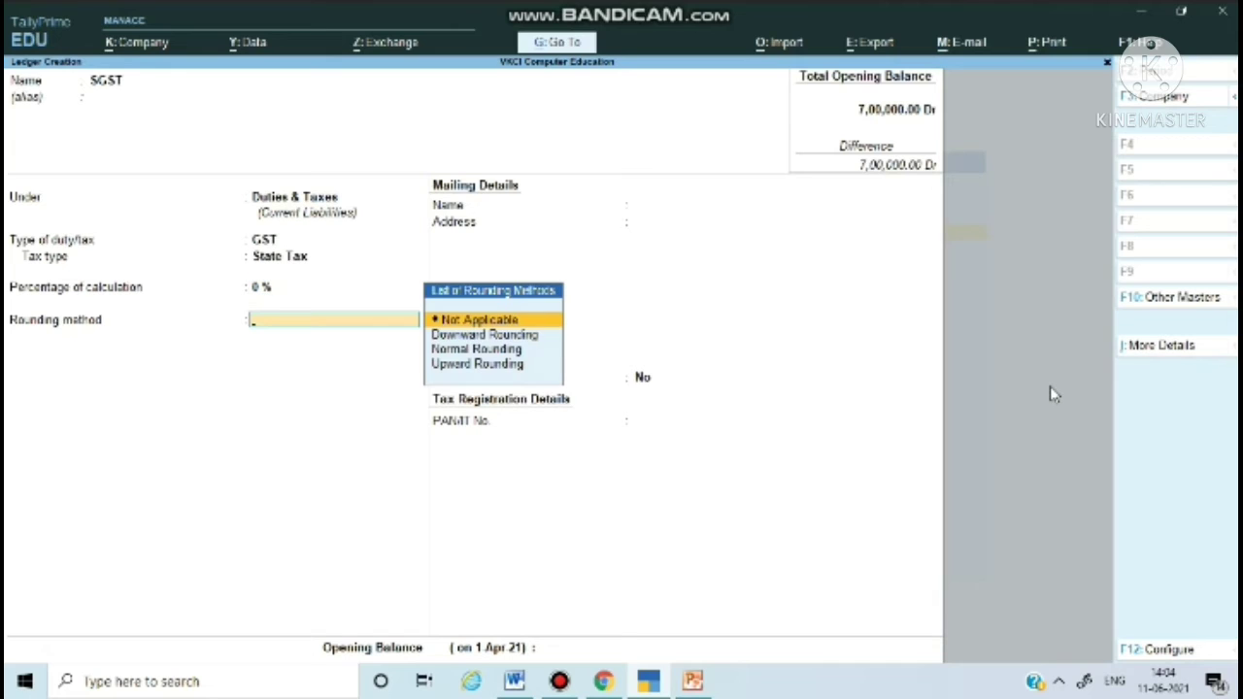
# Set the SGST ledger's rounding method to Normal Rounding and save the ledger.
pyautogui.press('Down')
pyautogui.press('Down')
pyautogui.press('Return')
pyautogui.press('Return')
pyautogui.press('Return')
pyautogui.press('Return')
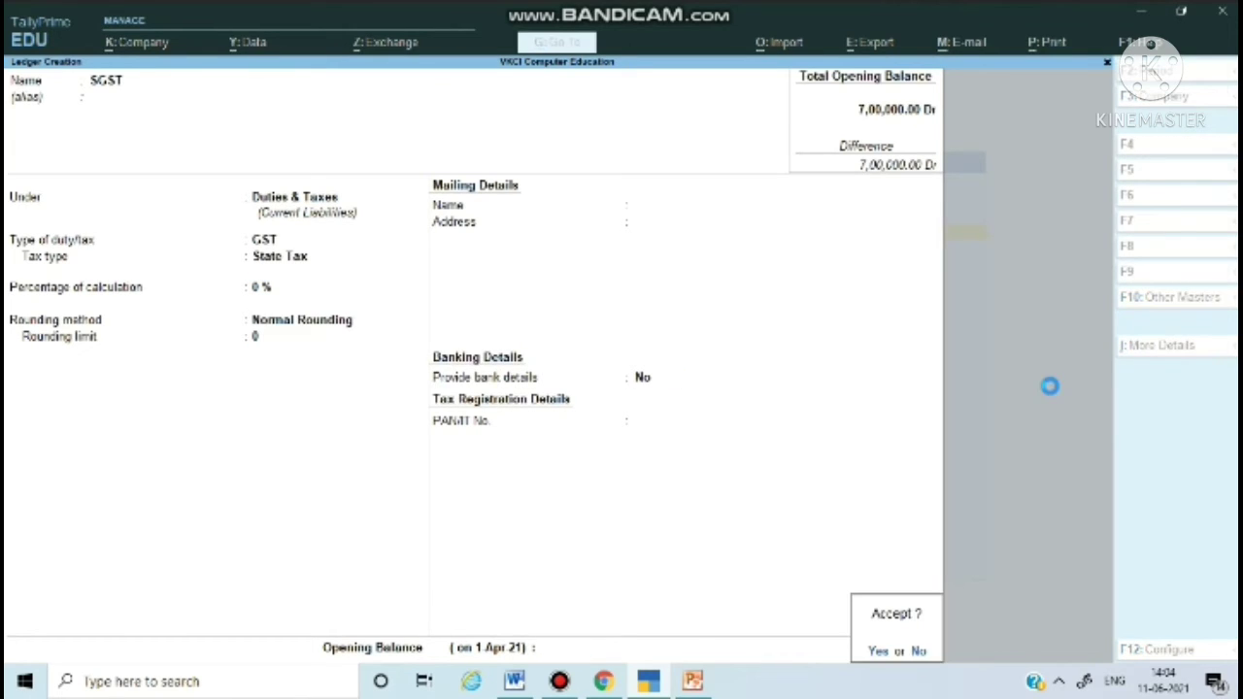
pyautogui.press('Return')
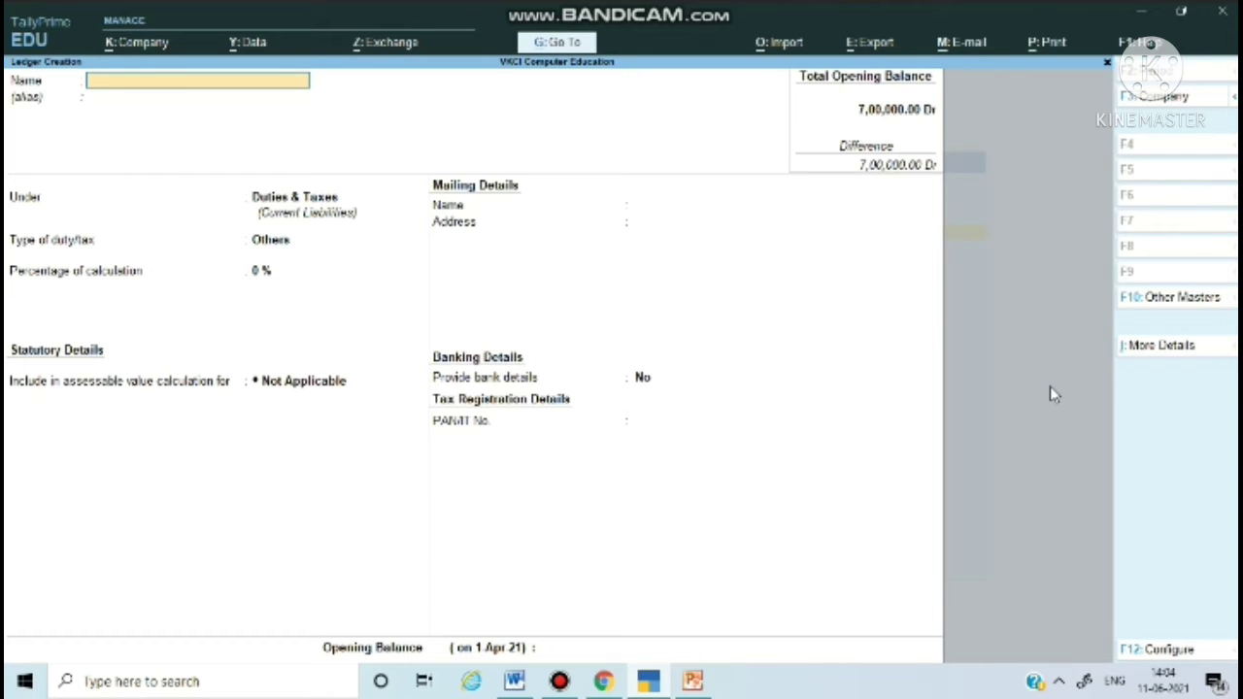
# Enter a new ledger named IGST under Duties & Taxes, with duty type GST and tax type Integrated Tax.
pyautogui.write('IGST')
pyautogui.press('Return')
pyautogui.press('Return')
pyautogui.press('Return')
pyautogui.press('Up')
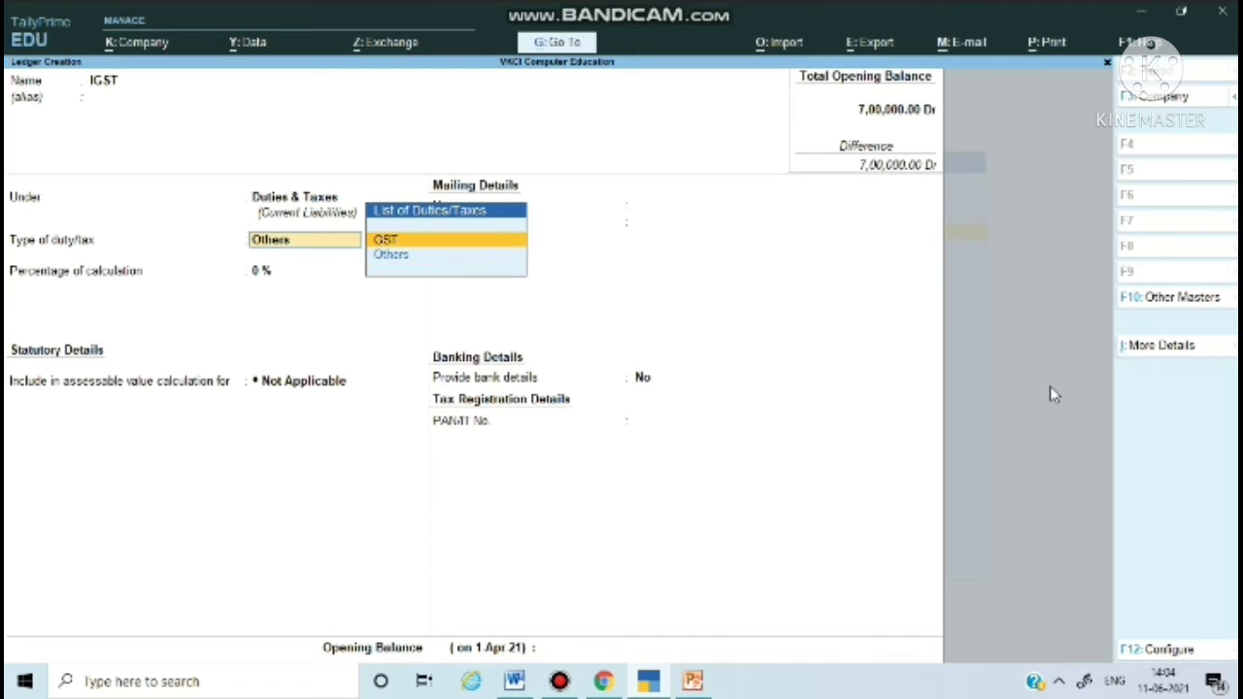
pyautogui.press('Return')
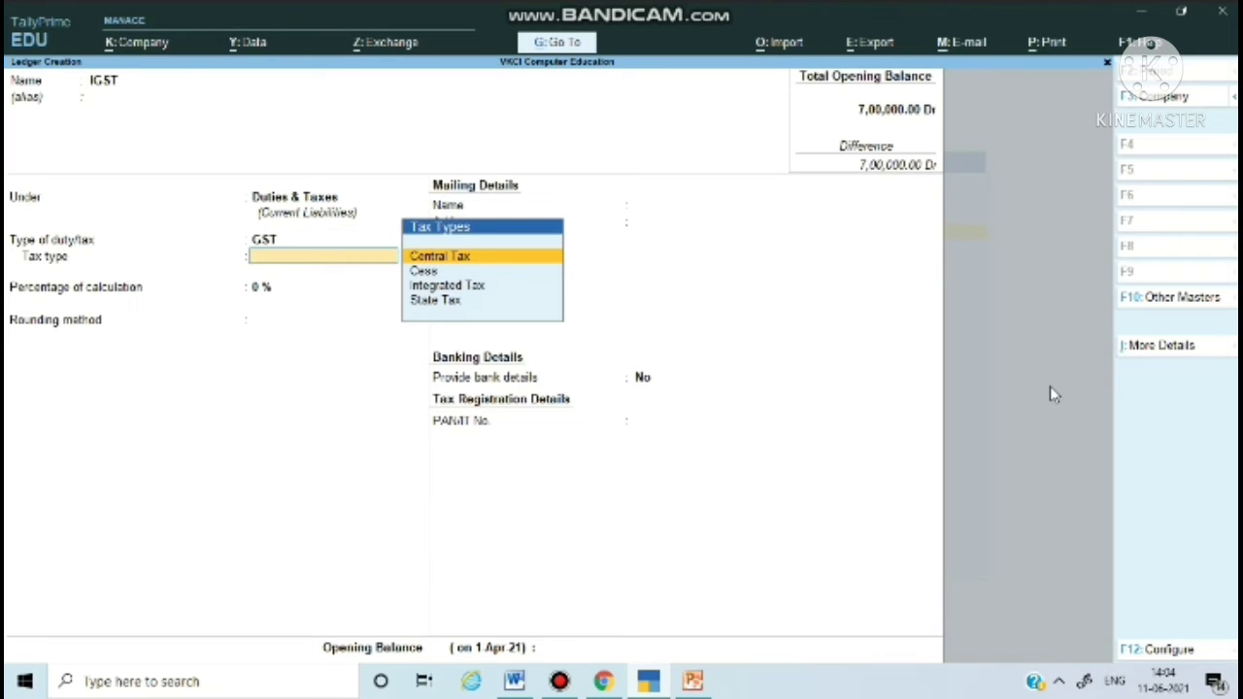
pyautogui.press('Down')
pyautogui.press('Down')
pyautogui.press('Return')
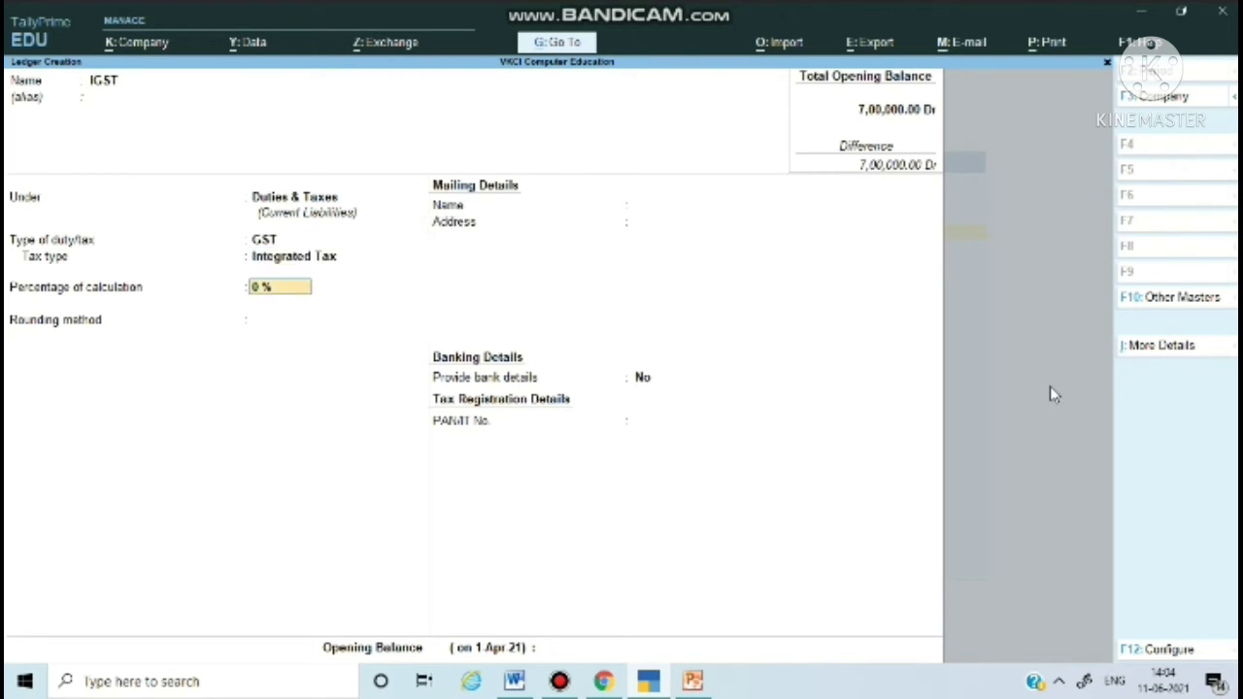
pyautogui.press('Return')
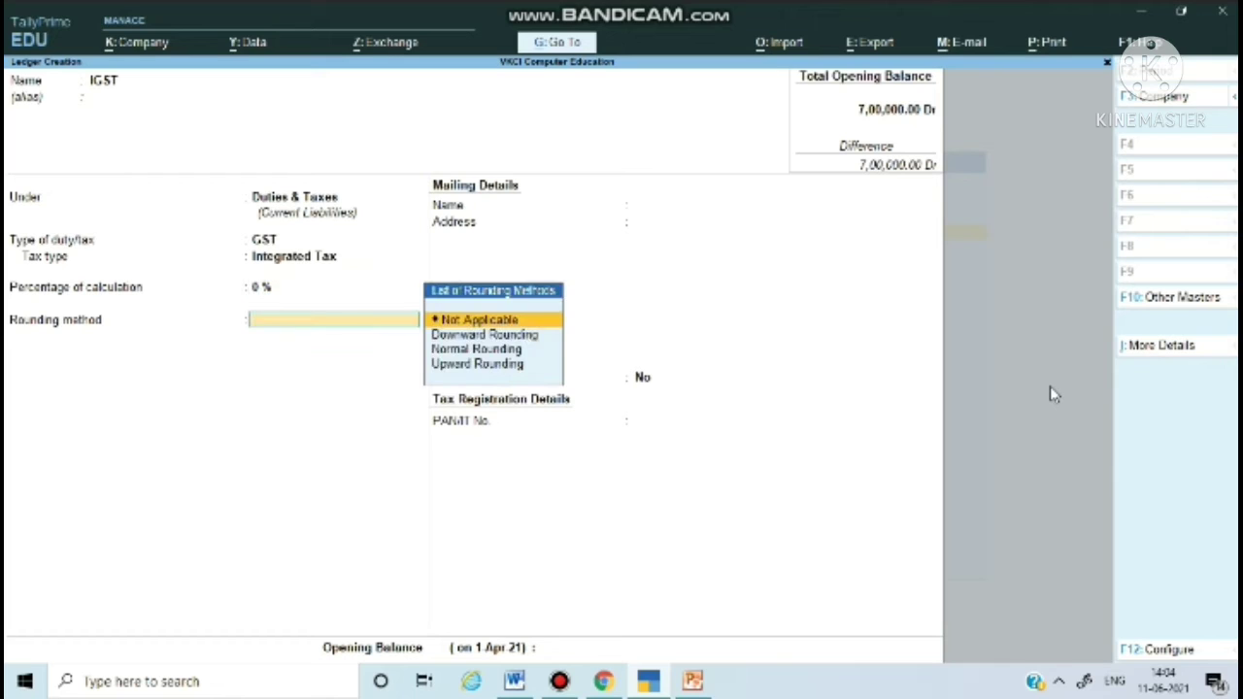
# Set the IGST ledger's rounding method to Normal Rounding and save the ledger.
pyautogui.press('Down')
pyautogui.press('Down')
pyautogui.press('Down')
pyautogui.press('Up')
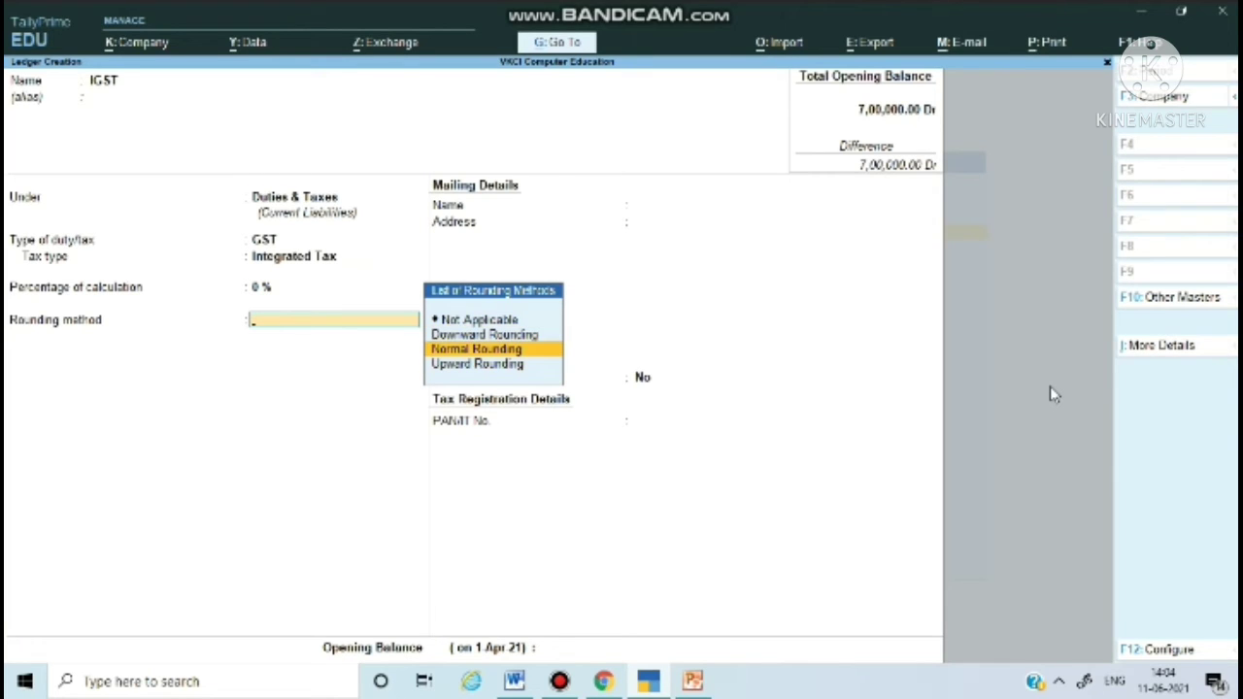
pyautogui.press('Return')
pyautogui.press('Return')
pyautogui.press('Return')
pyautogui.press('Return')
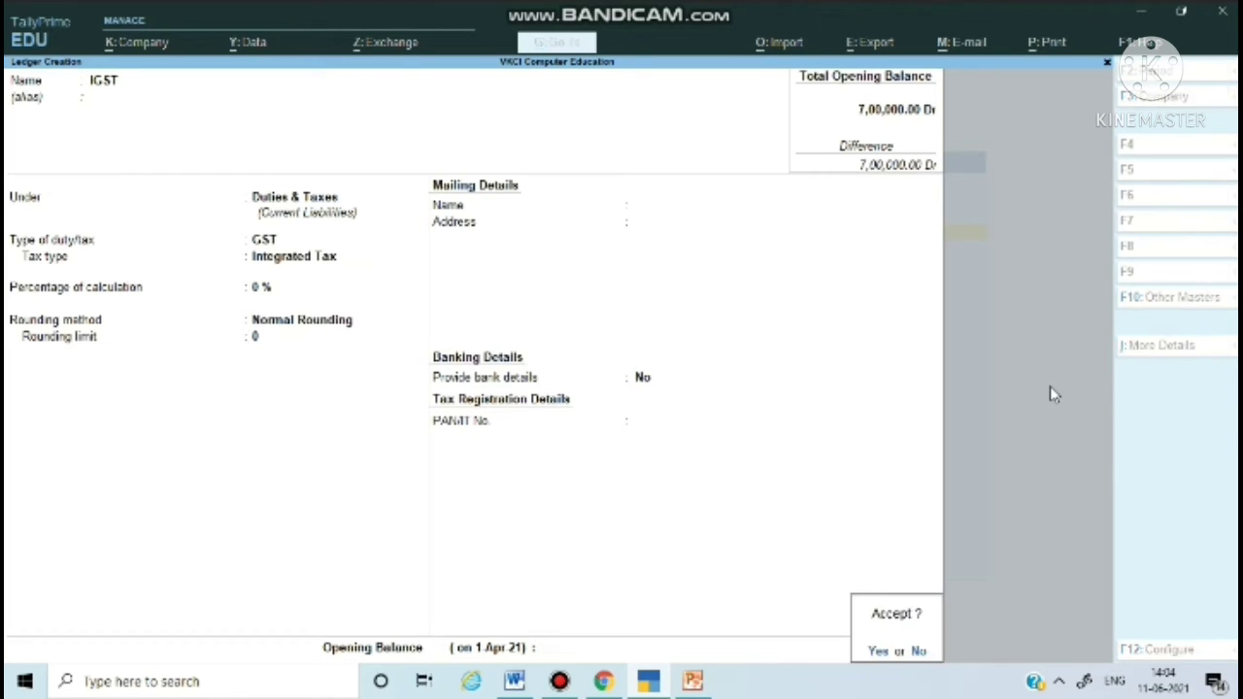
pyautogui.press('Return')
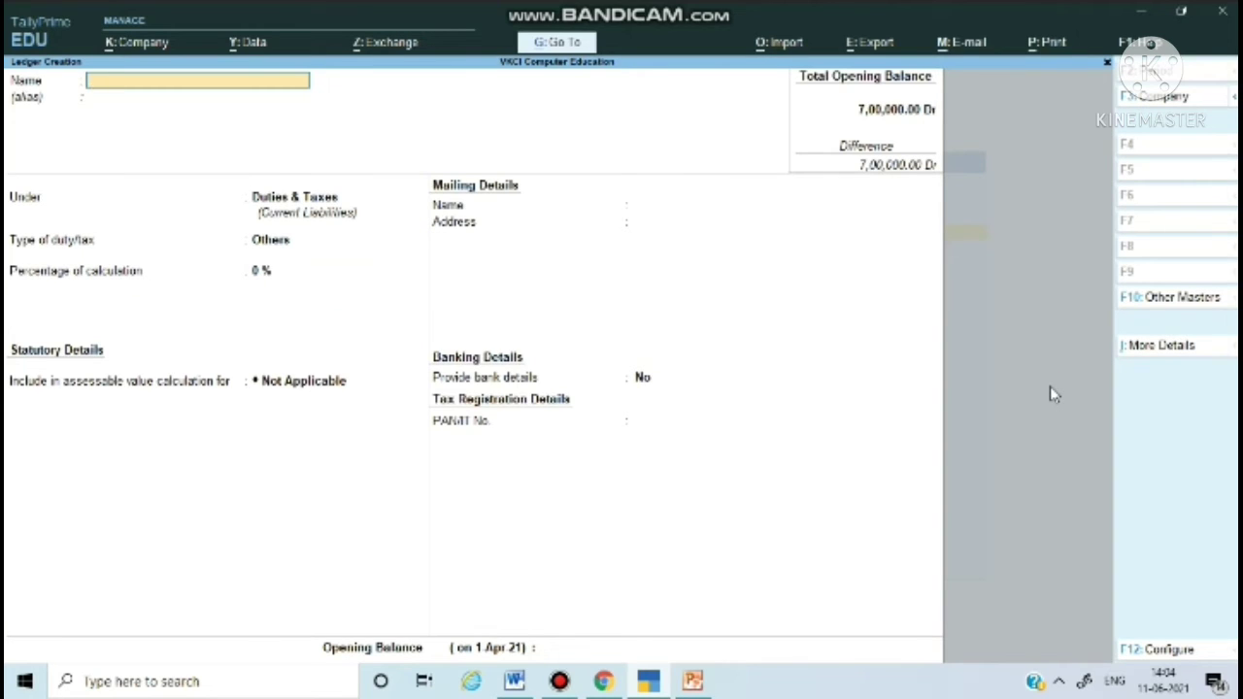
# Leave ledger creation and open the list of masters for alteration.
pyautogui.press('Escape')
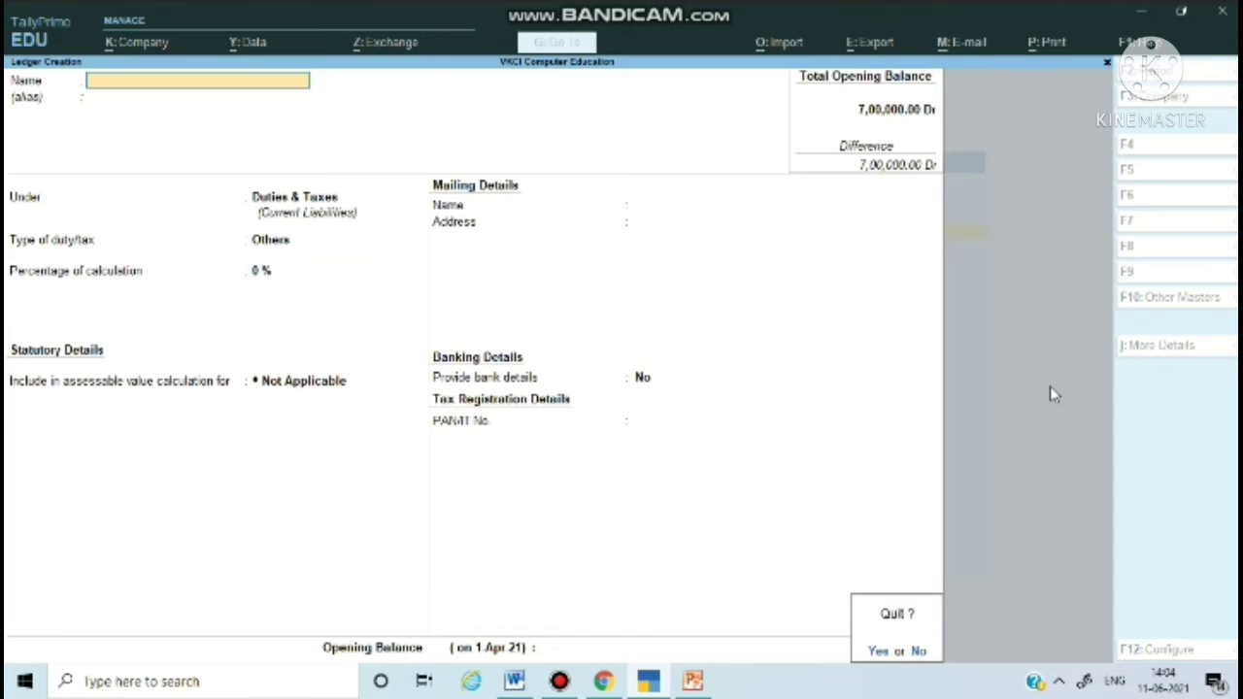
pyautogui.press('Return')
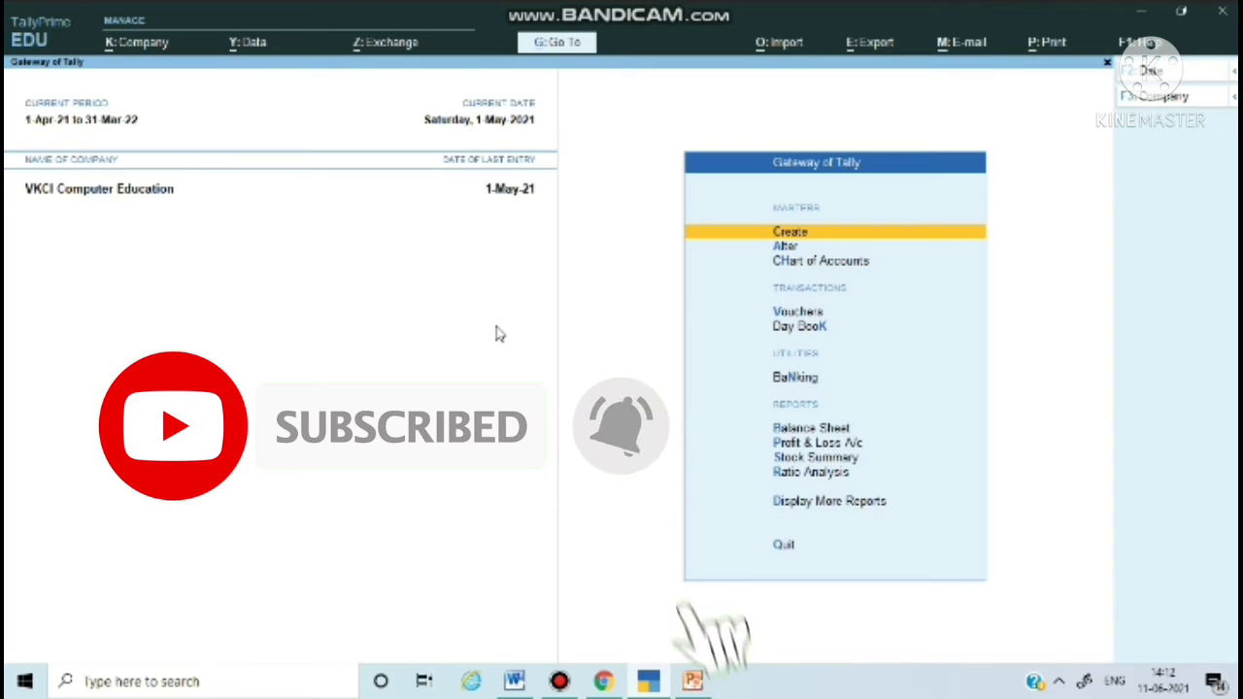
pyautogui.press('Down')
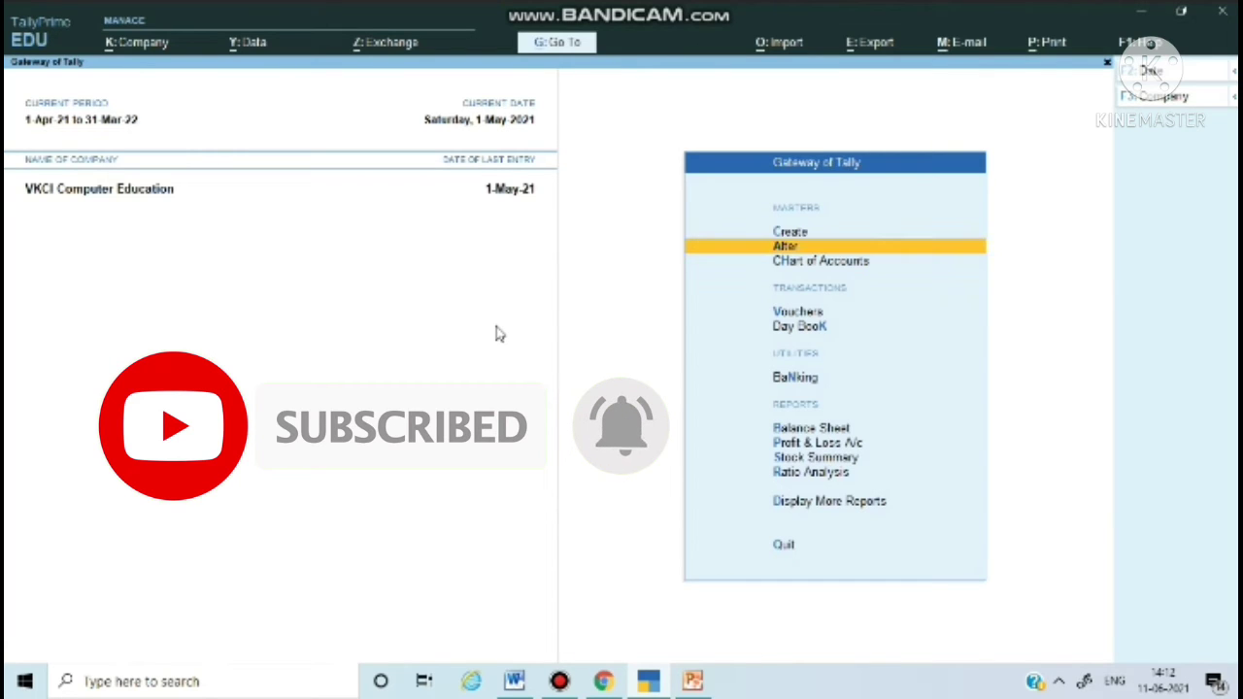
pyautogui.press('Return')
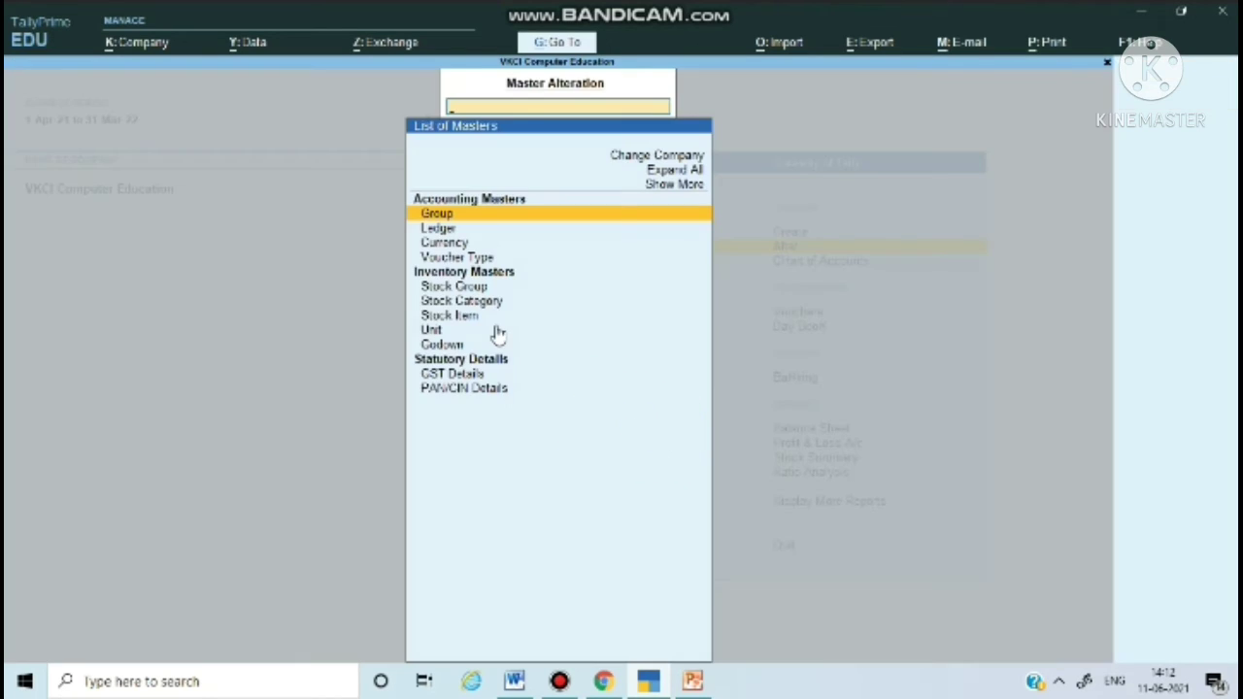
# Open the Furniture stock group for alteration and enable setting its GST details.
pyautogui.press('Down')
pyautogui.press('Down')
pyautogui.press('Down')
pyautogui.press('Down')
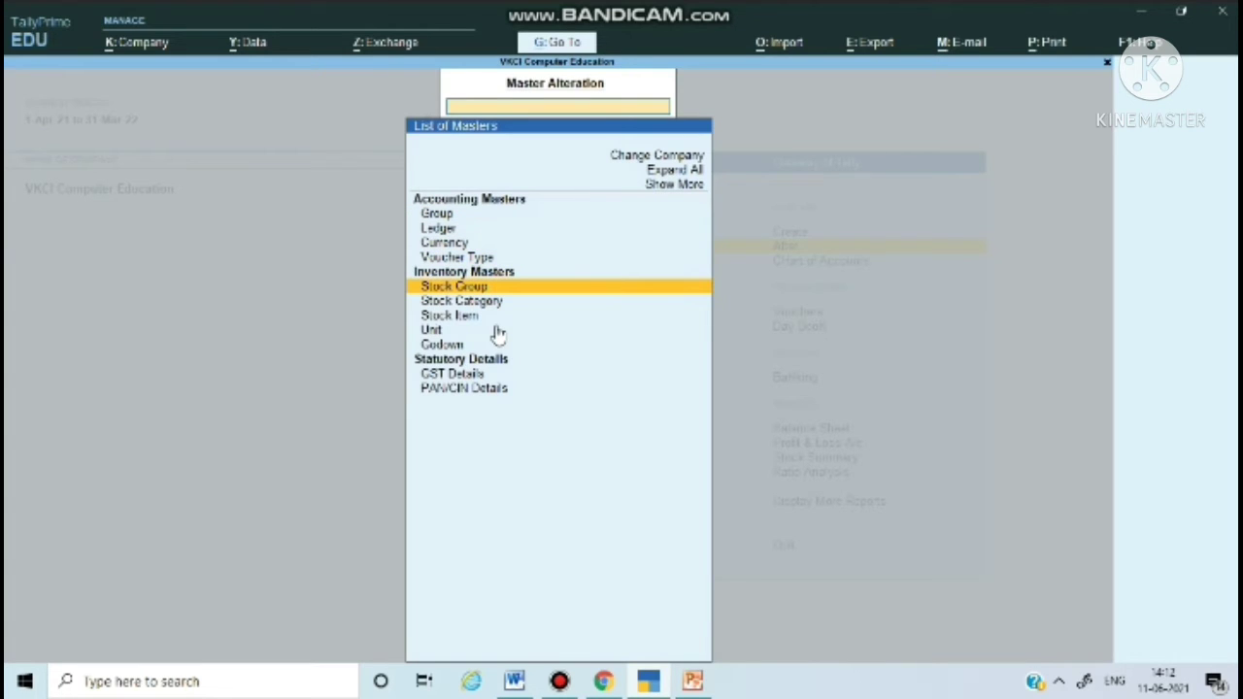
pyautogui.press('Return')
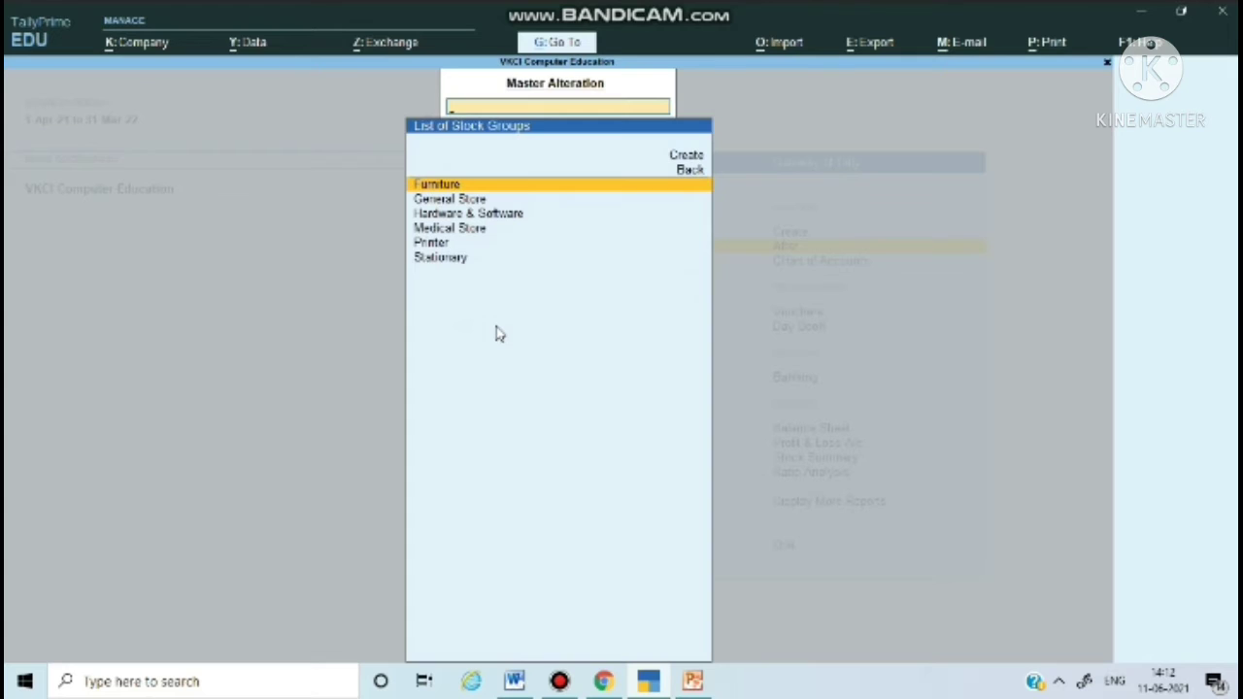
pyautogui.press('Return')
pyautogui.press('Return')
pyautogui.press('Return')
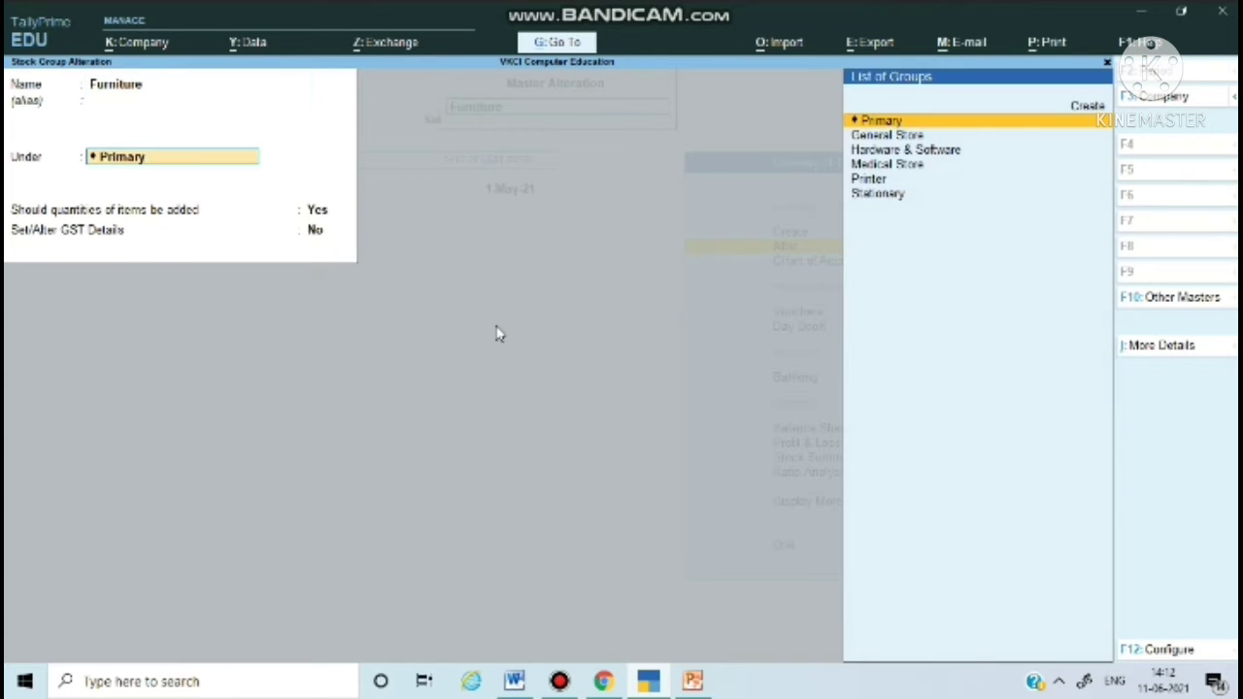
pyautogui.press('Return')
pyautogui.press('Return')
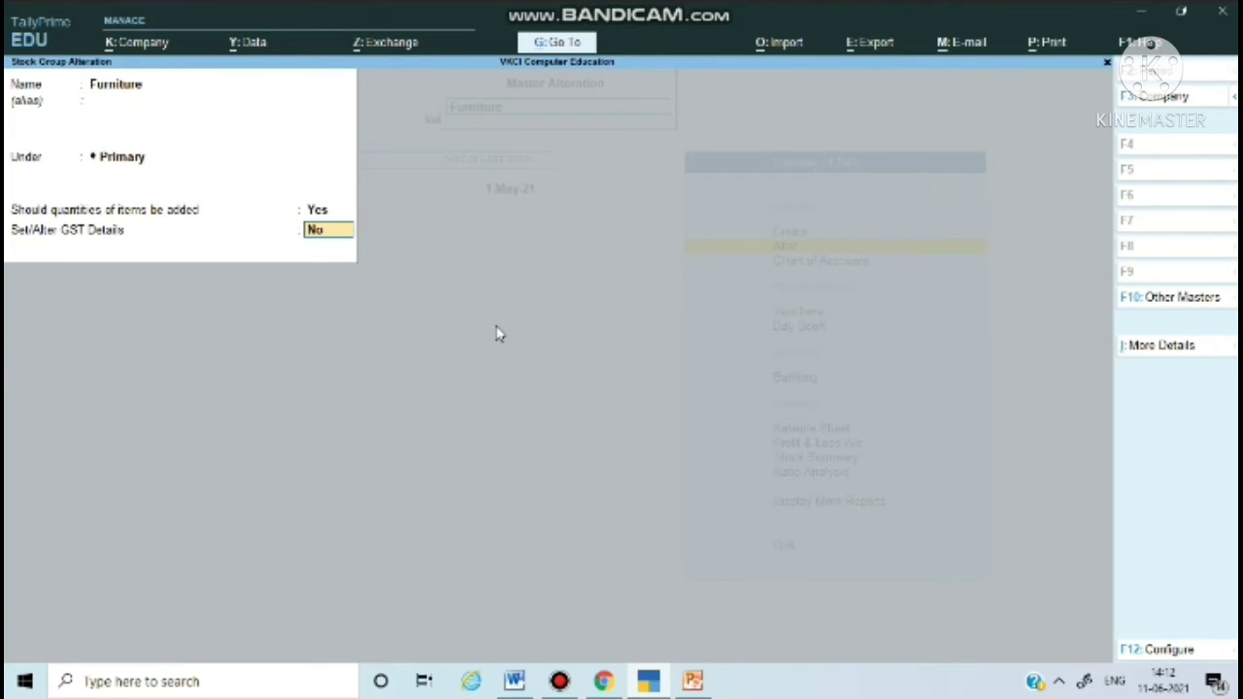
pyautogui.press('y')
pyautogui.press('Return')
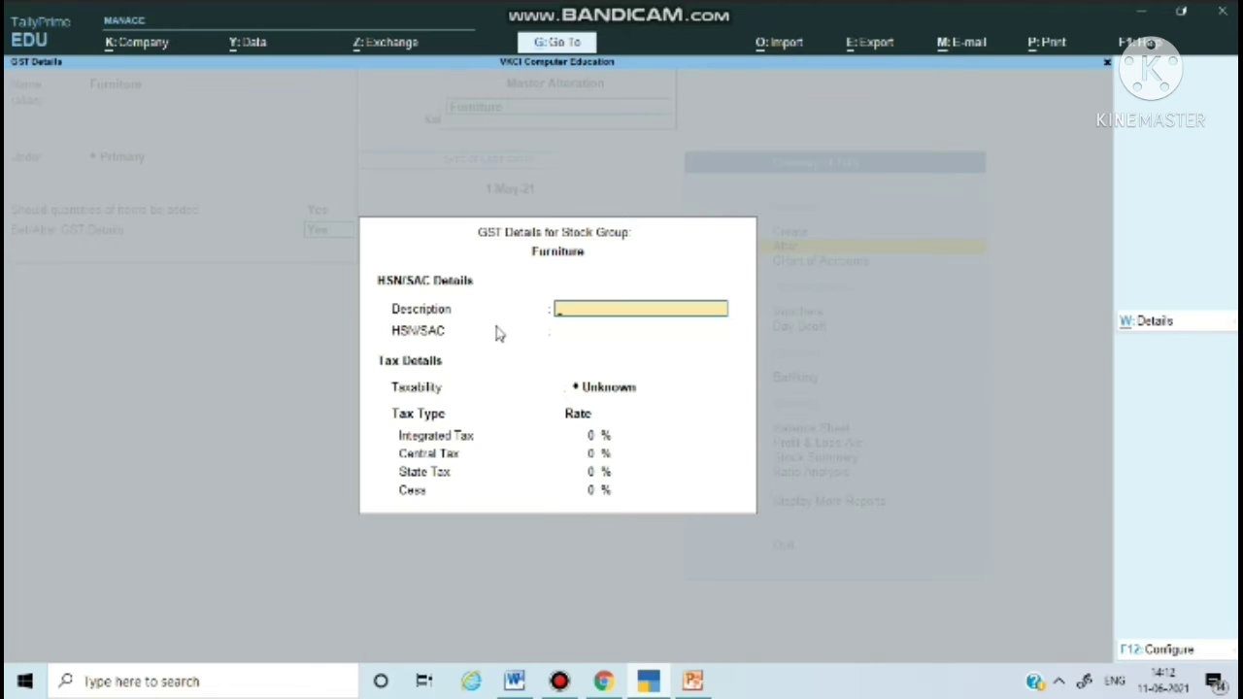
# Enter the description Goods and HSN/SAC code 12345678 in the Furniture group's GST details.
pyautogui.write('GOODS')
pyautogui.press('BackSpace')
pyautogui.press('BackSpace')
pyautogui.press('BackSpace')
pyautogui.press('BackSpace')
pyautogui.press('BackSpace')
pyautogui.write('Goods')
pyautogui.press('Return')
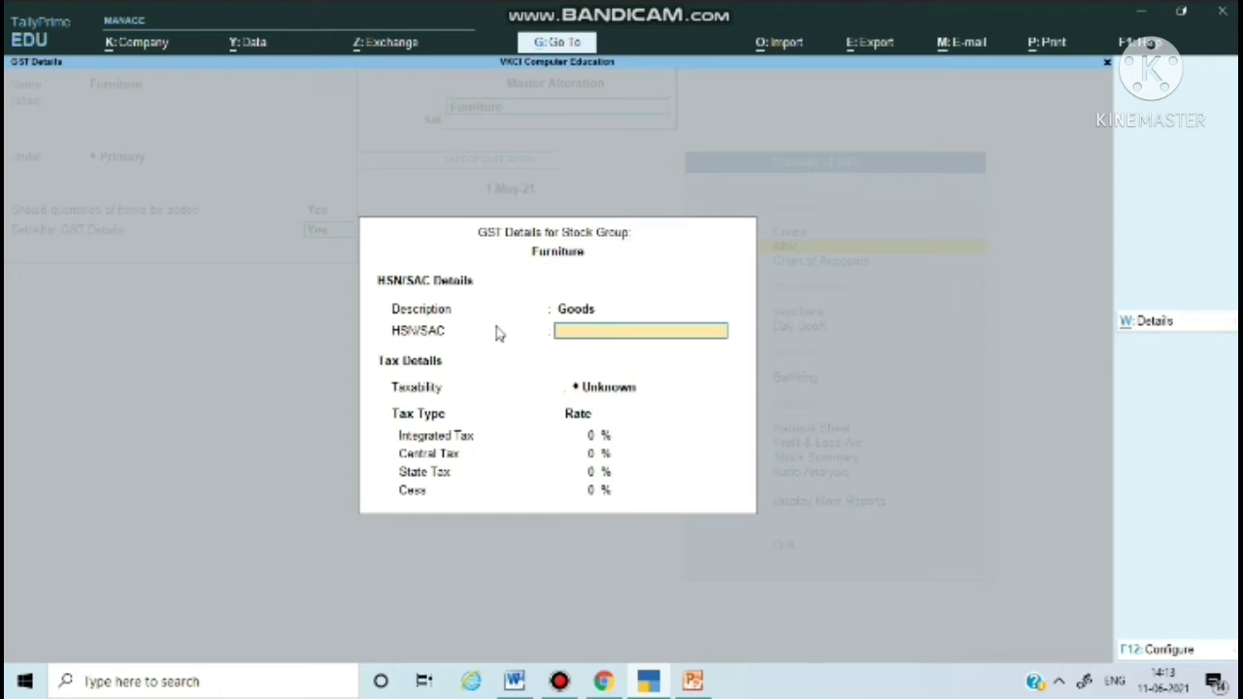
pyautogui.write('12345678')
pyautogui.press('Return')
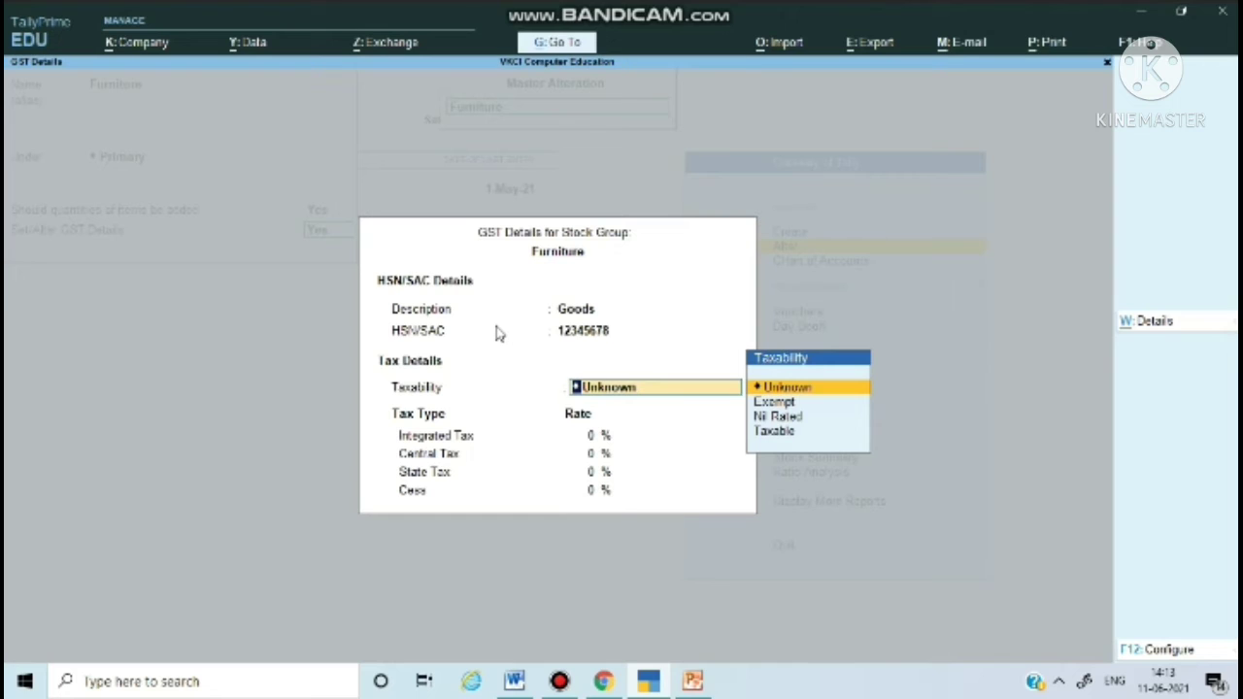
# Make the Furniture group Taxable with 12% integrated tax, accept the central and state tax rates, and save it.
pyautogui.press('Down')
pyautogui.press('Down')
pyautogui.press('Down')
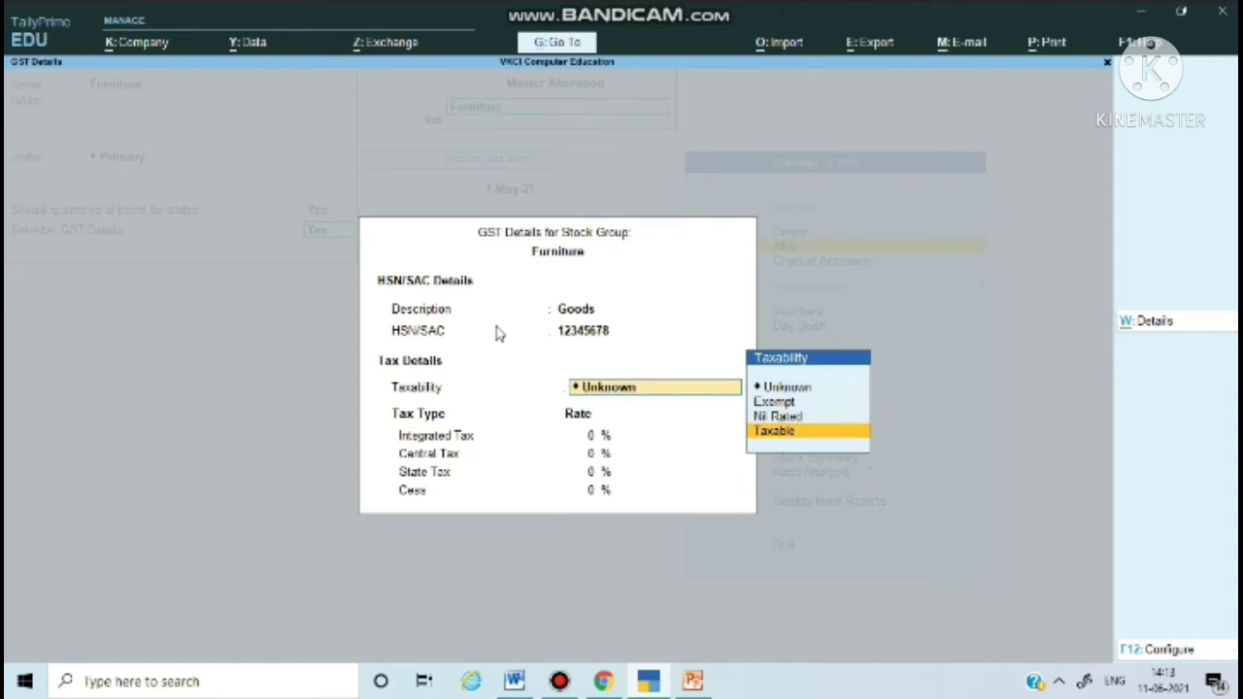
pyautogui.press('Return')
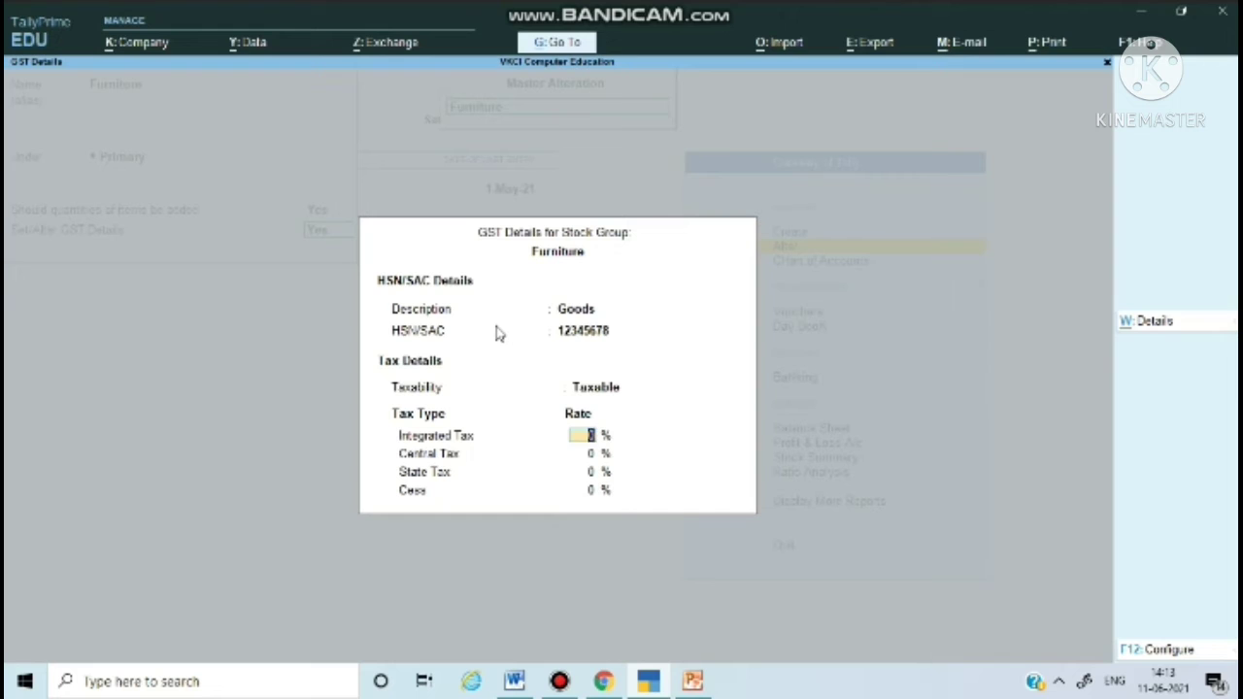
pyautogui.write('12')
pyautogui.press('Return')
pyautogui.press('Return')
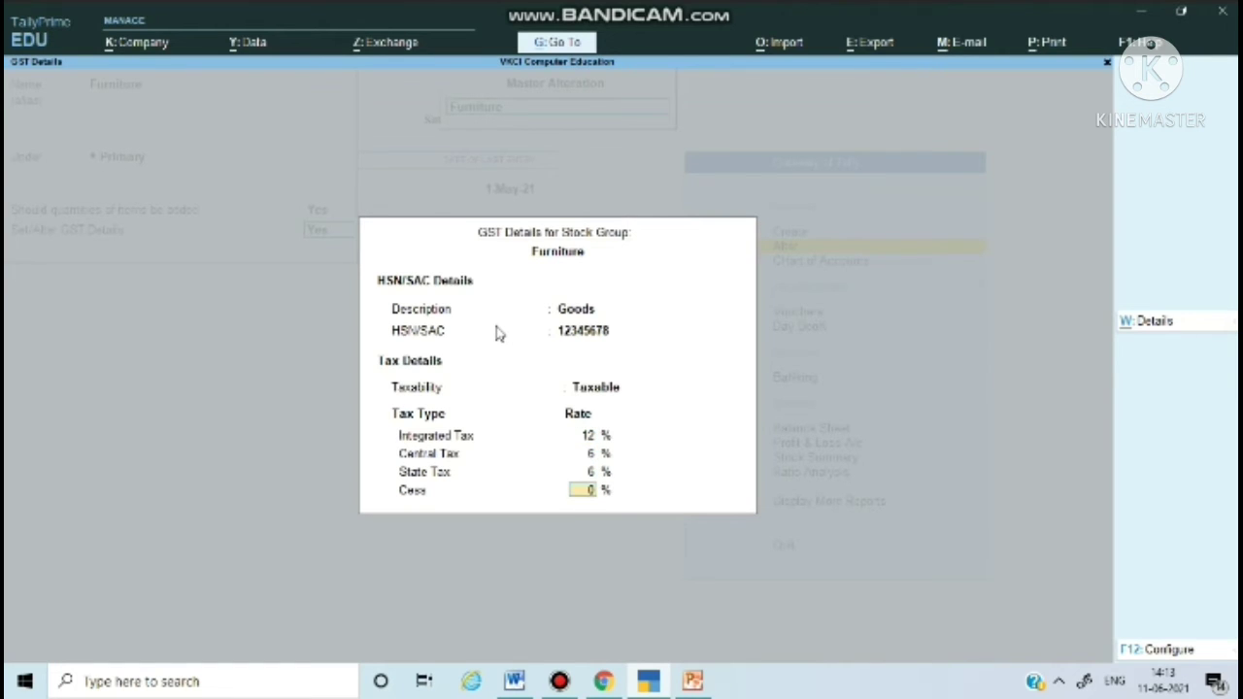
pyautogui.press('Return')
pyautogui.press('Return')
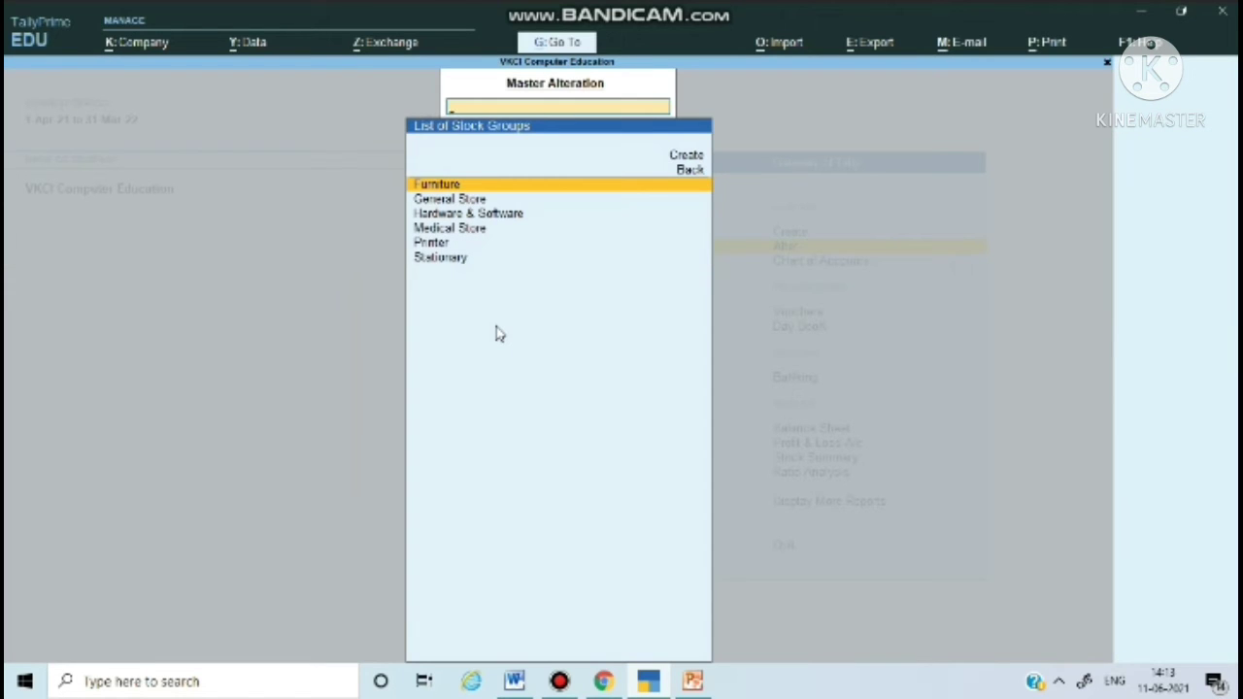
# Open the General Store stock group for alteration and enable setting its GST details.
pyautogui.press('Down')
pyautogui.press('Return')
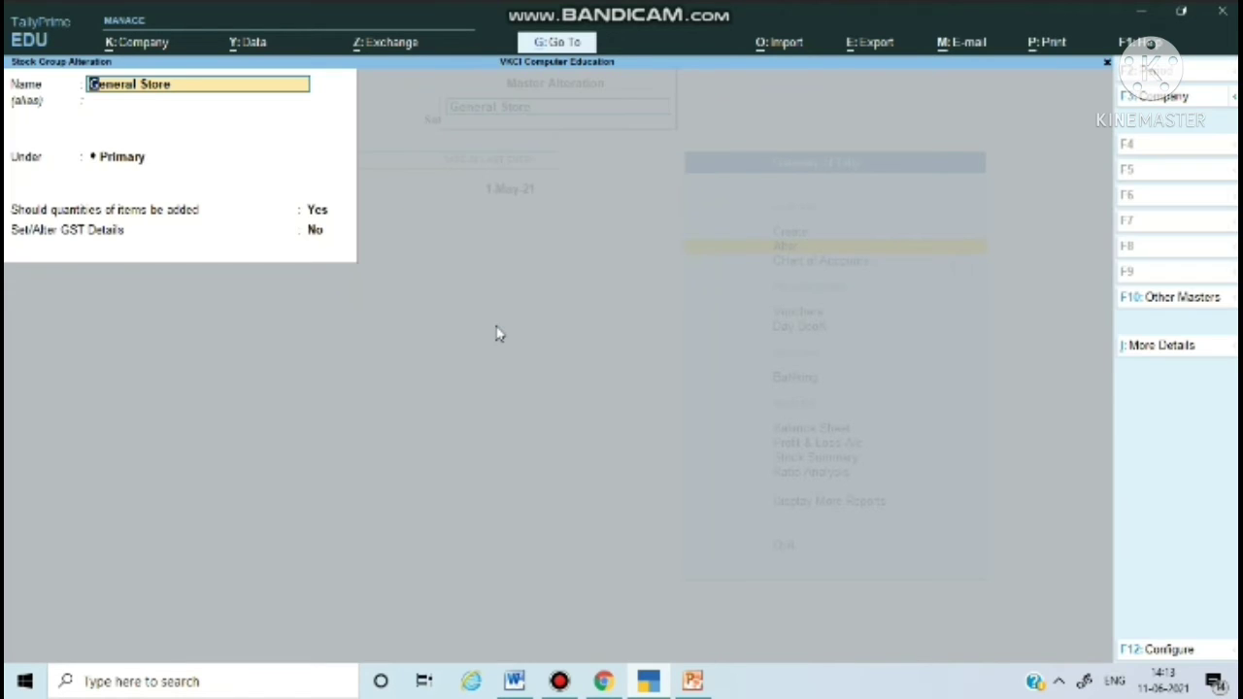
pyautogui.press('Return')
pyautogui.press('Return')
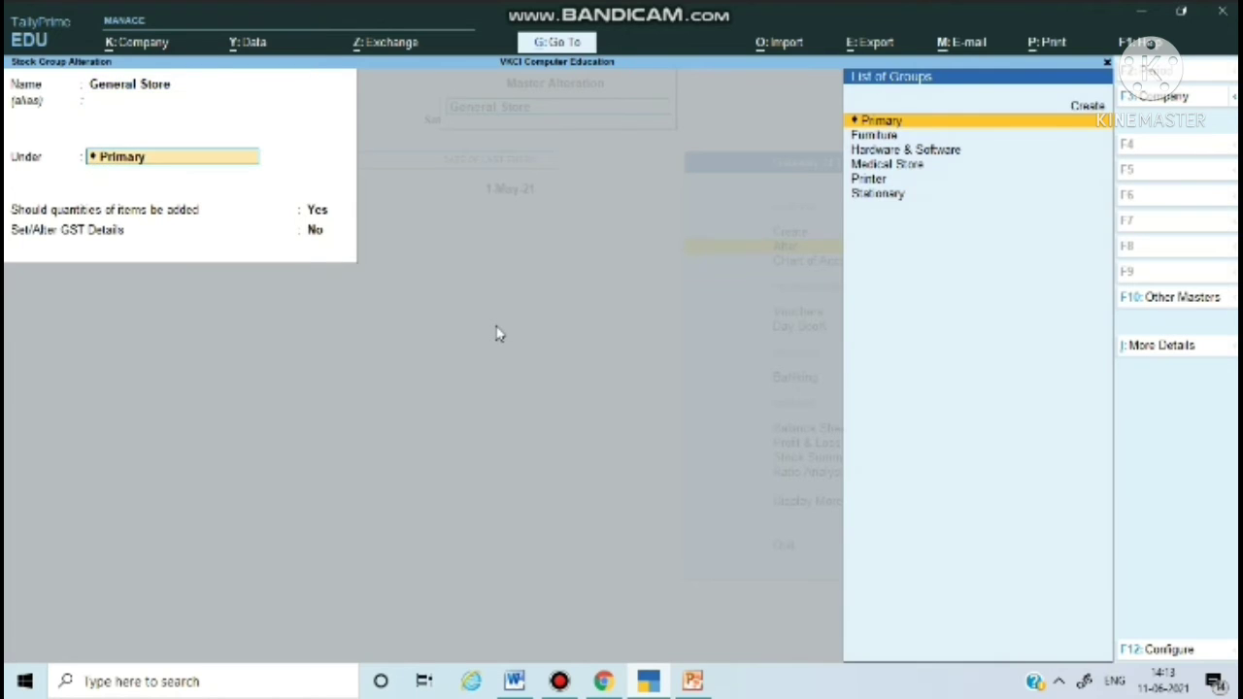
pyautogui.press('Return')
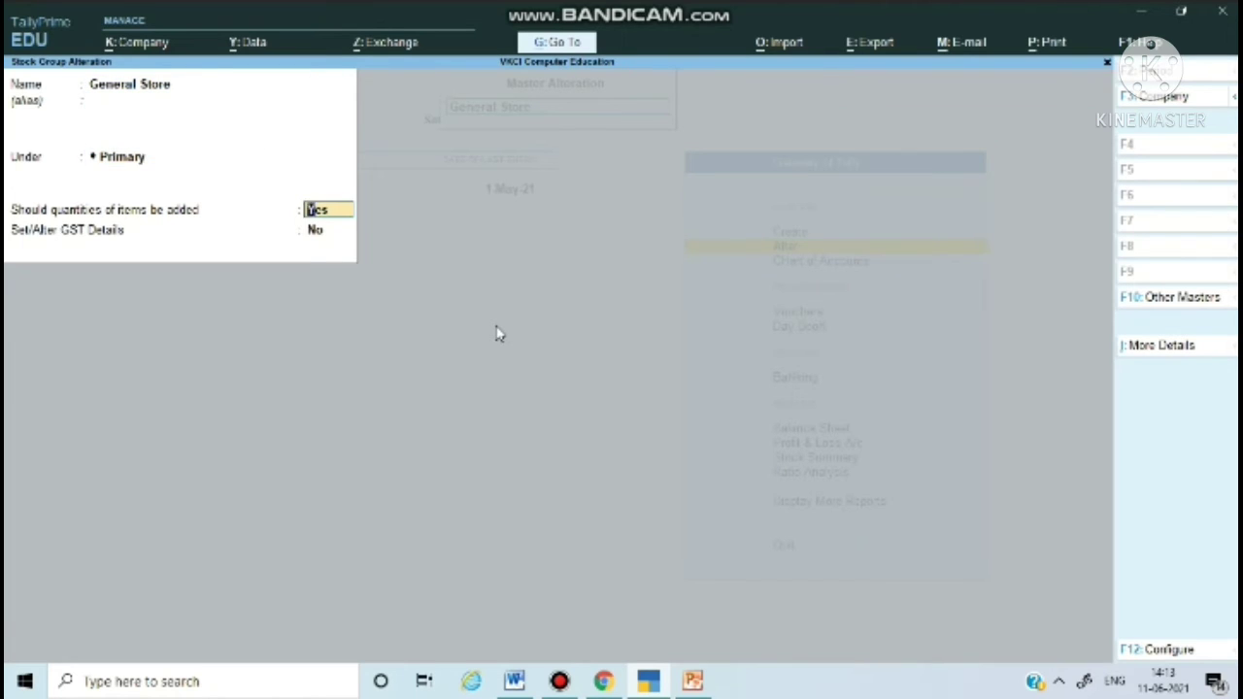
pyautogui.press('Return')
pyautogui.write('y')
pyautogui.press('Return')
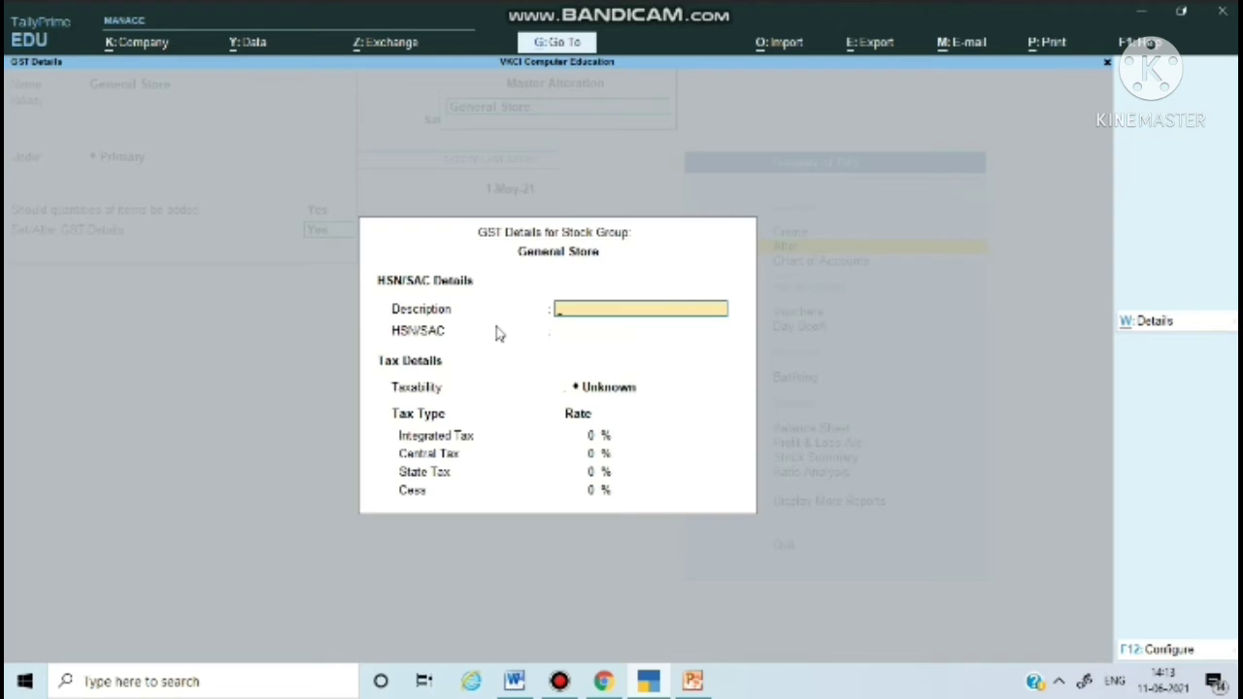
# Enter the description Goods and HSN/SAC code 124587 in the General Store group's GST details.
pyautogui.write('Goods')
pyautogui.press('Return')
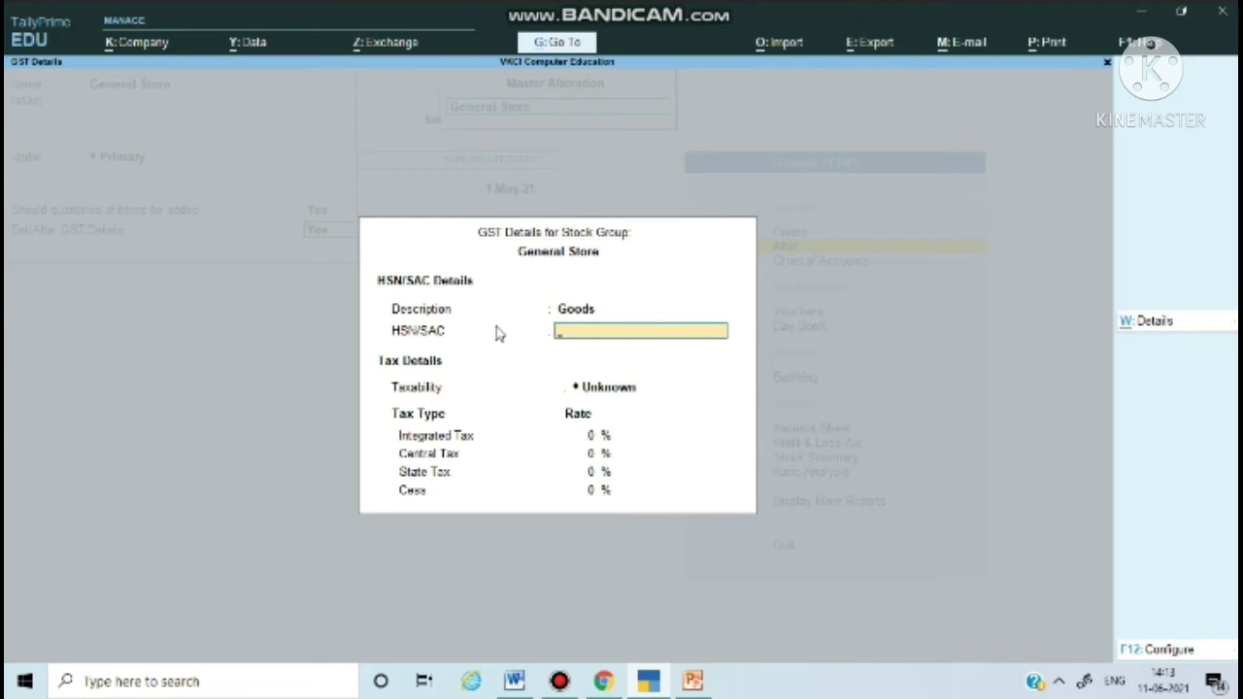
pyautogui.write('124587')
pyautogui.press('Return')
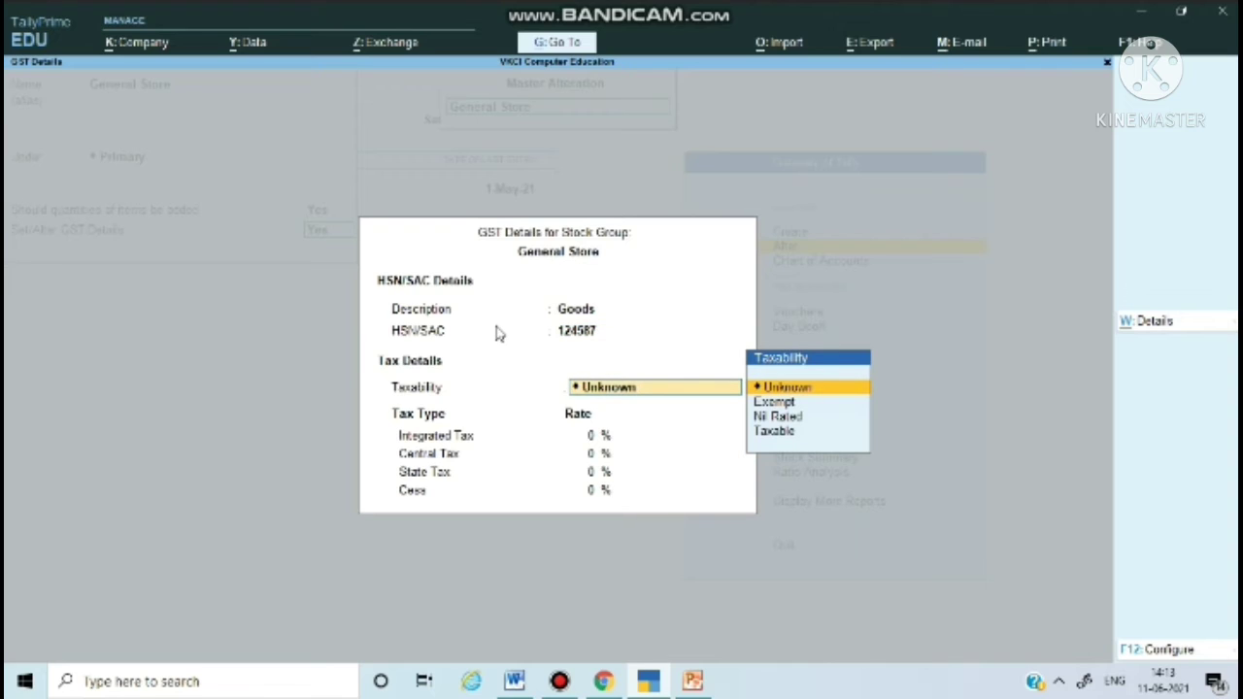
# Make the General Store group Taxable with 12% integrated tax, accept the remaining rates, and save it.
pyautogui.press('Down')
pyautogui.press('Down')
pyautogui.press('Down')
pyautogui.press('Return')
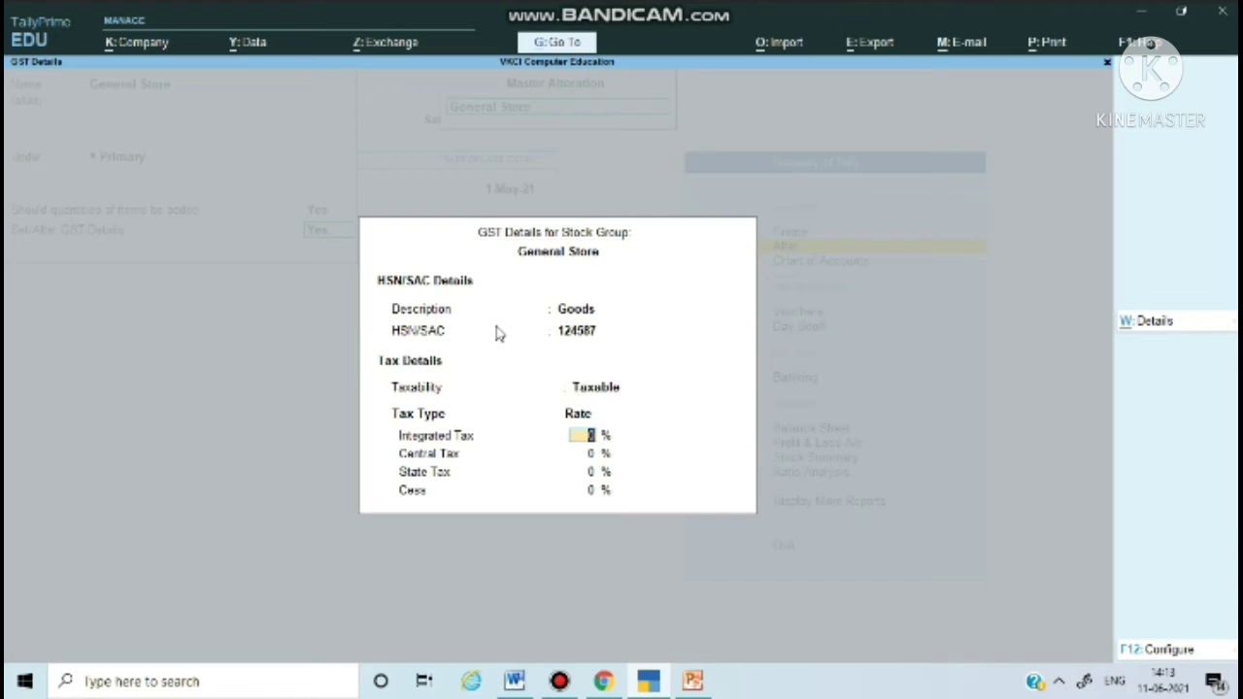
pyautogui.write('12')
pyautogui.press('Return')
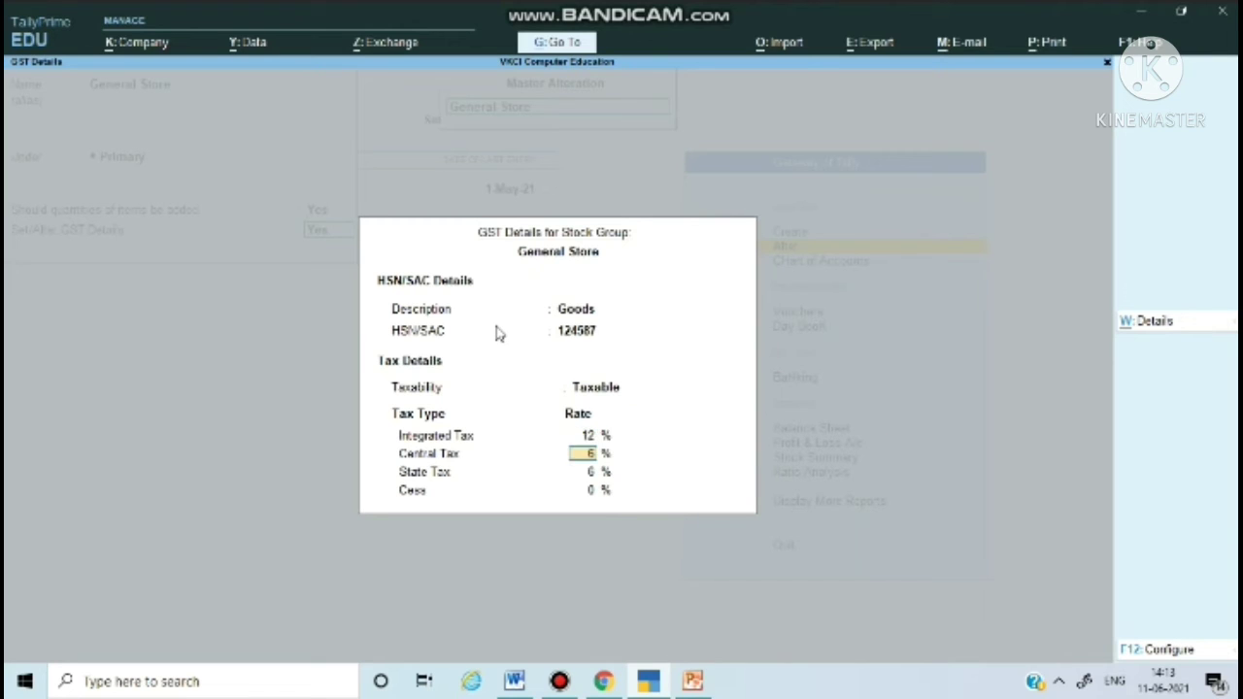
pyautogui.press('Return')
pyautogui.press('Return')
pyautogui.press('Return')
pyautogui.press('Return')
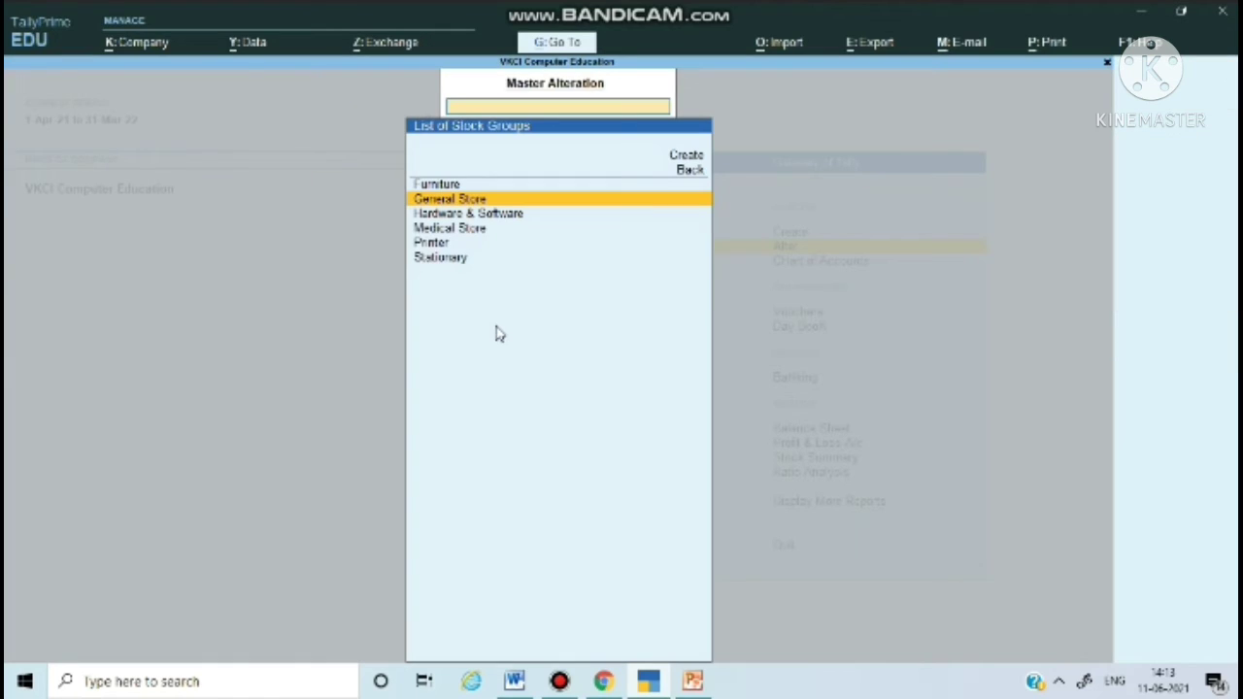
# Open the Hardware & Software stock group for alteration and enable setting its GST details.
pyautogui.press('Down')
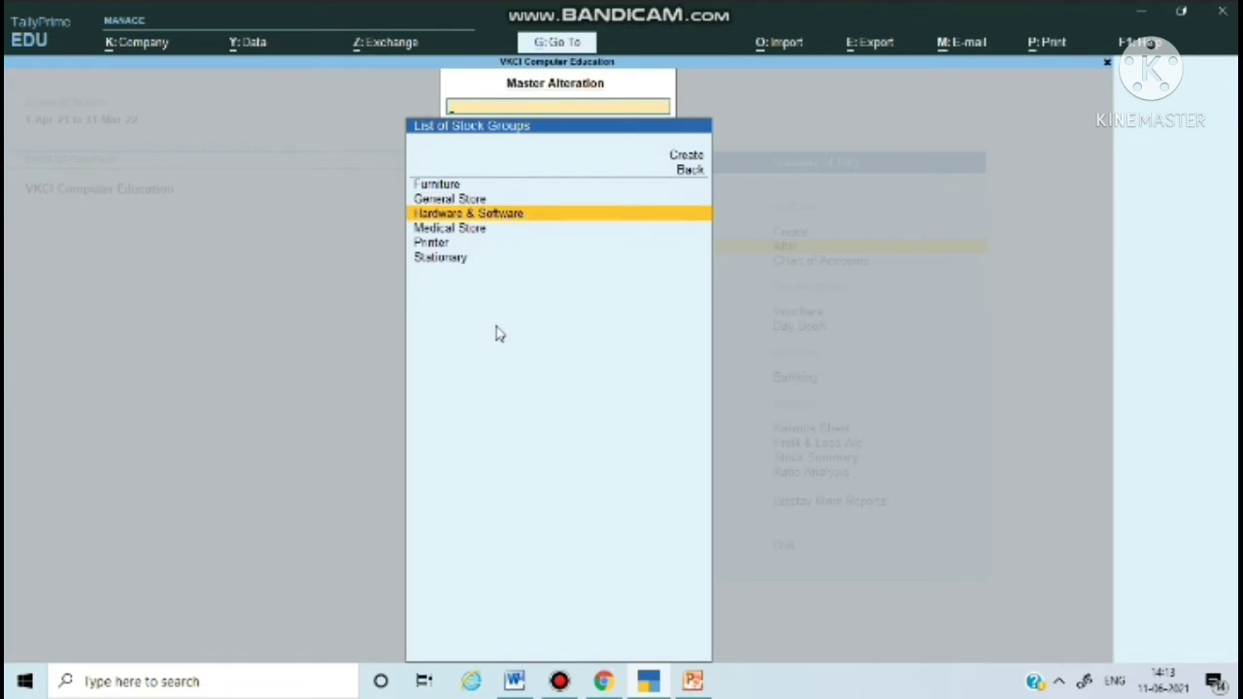
pyautogui.press('Return')
pyautogui.press('Return')
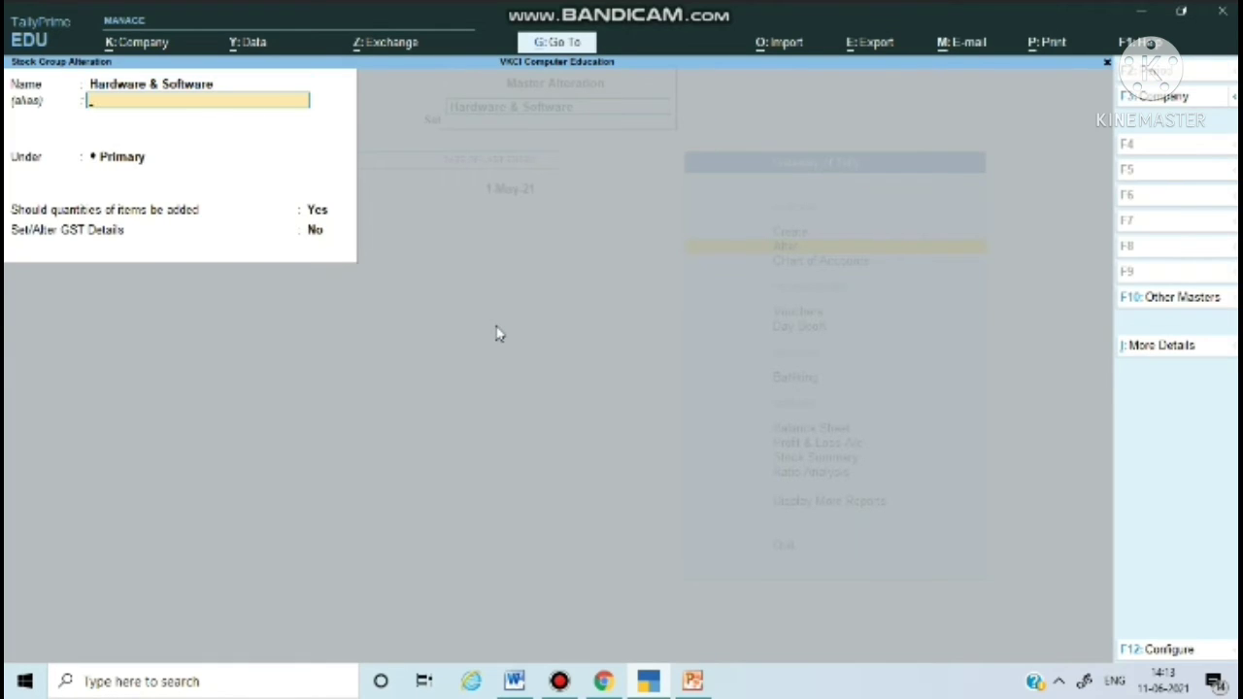
pyautogui.press('Return')
pyautogui.press('Return')
pyautogui.press('Return')
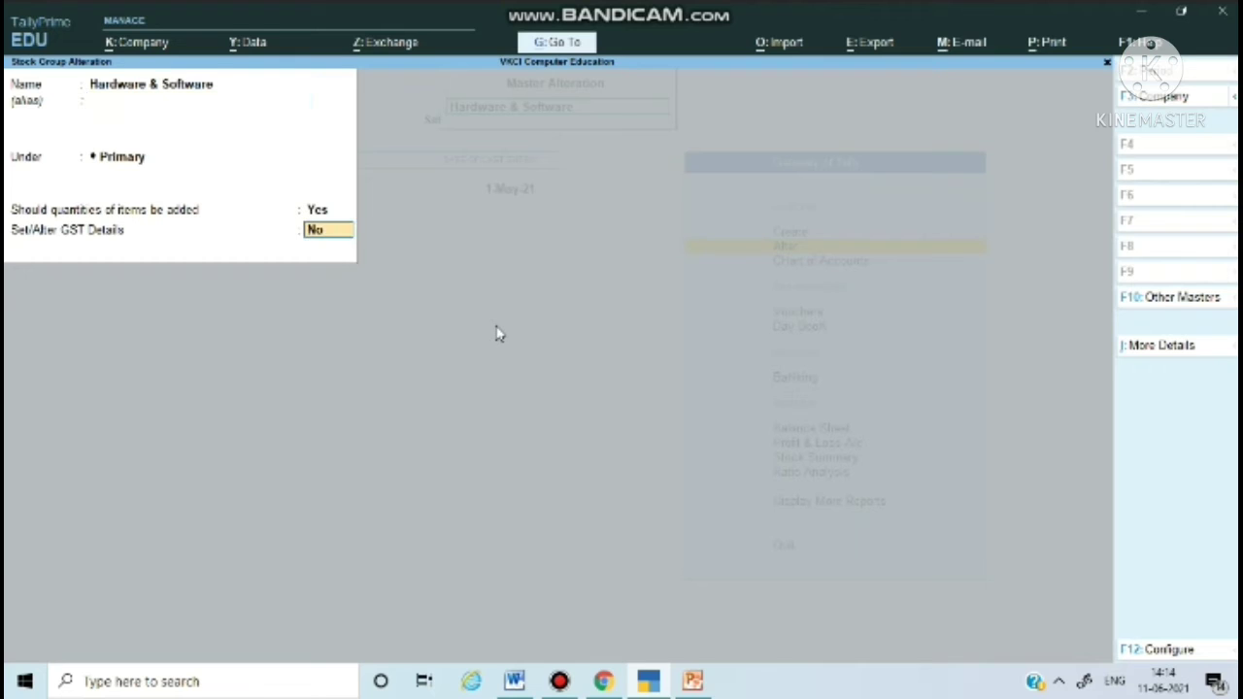
pyautogui.write('y')
pyautogui.press('Return')
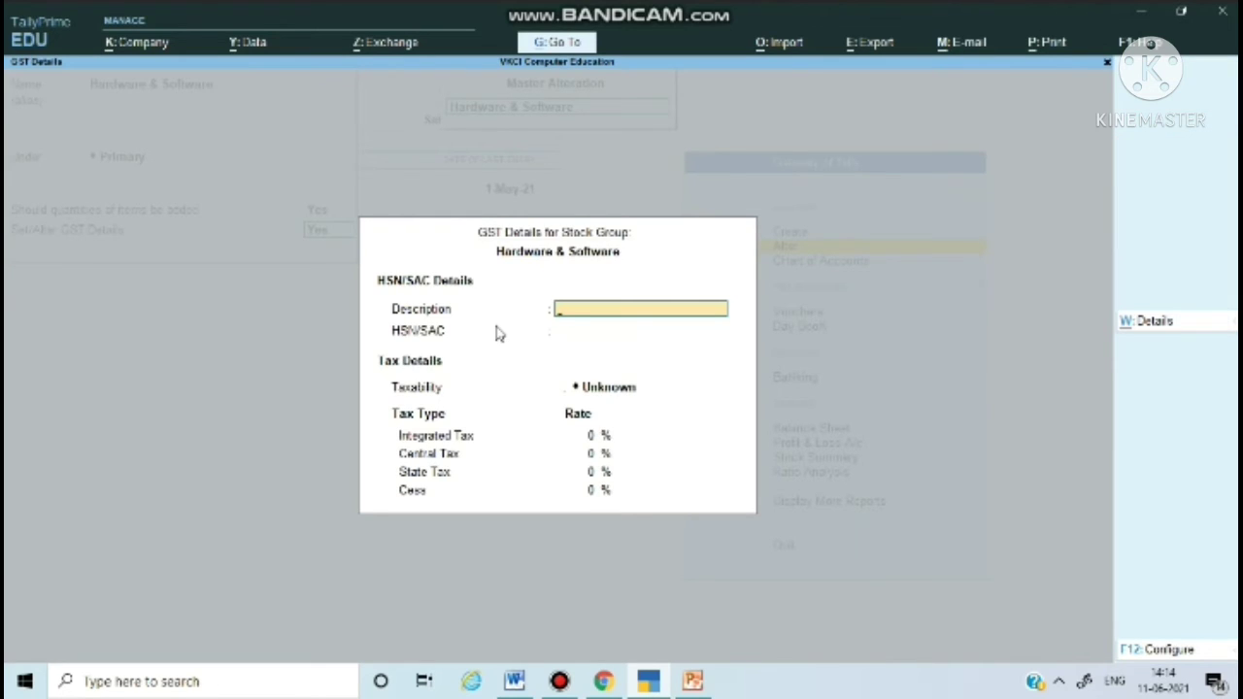
# Enter the description Goods and HSN/SAC code 45678911 in the Hardware & Software group's GST details.
pyautogui.write('Goods')
pyautogui.press('Return')
pyautogui.write('4567')
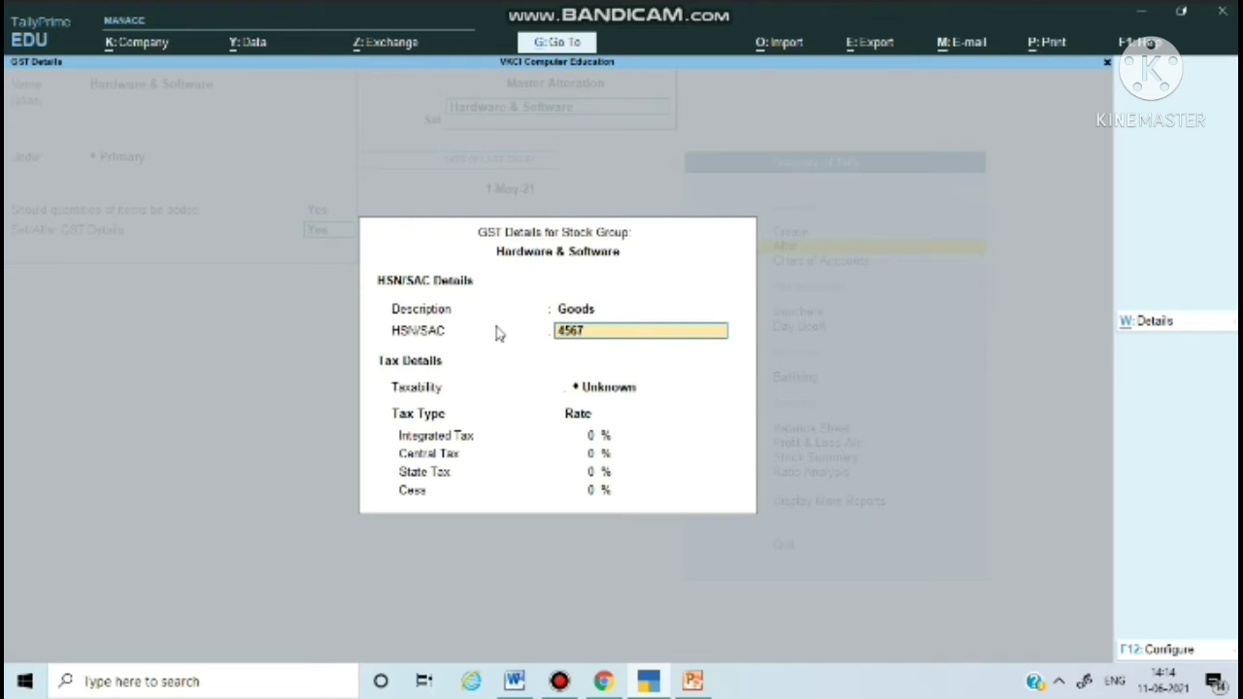
pyautogui.write('8911')
pyautogui.press('Return')
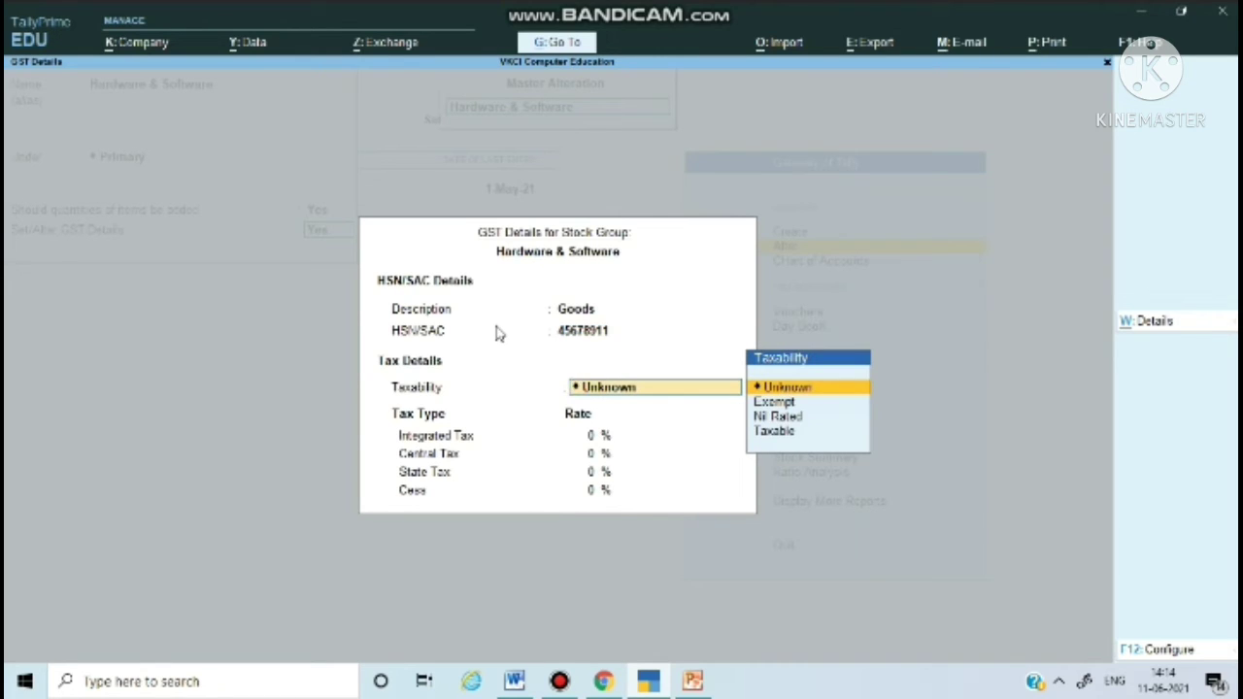
# Make the Hardware & Software group Taxable with 18% integrated tax, accept the remaining rates, and save it.
pyautogui.press('Down')
pyautogui.press('Down')
pyautogui.press('Down')
pyautogui.press('Return')
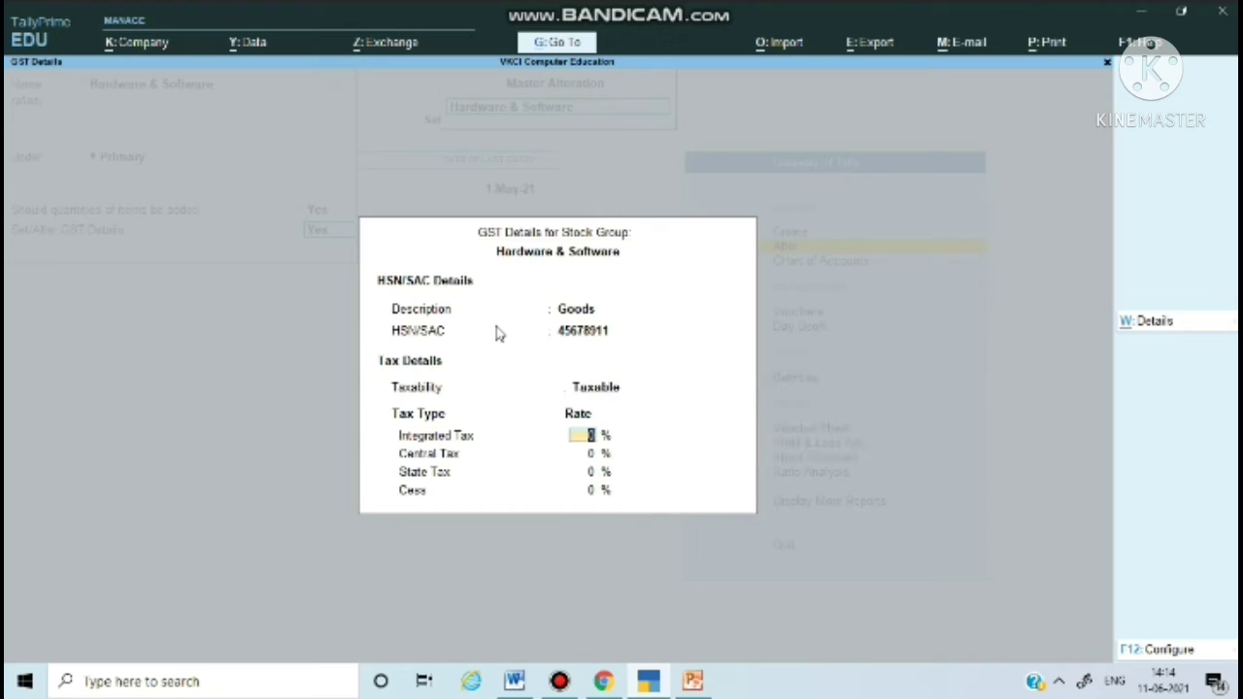
pyautogui.write('18')
pyautogui.press('Return')
pyautogui.press('Return')
pyautogui.press('Return')
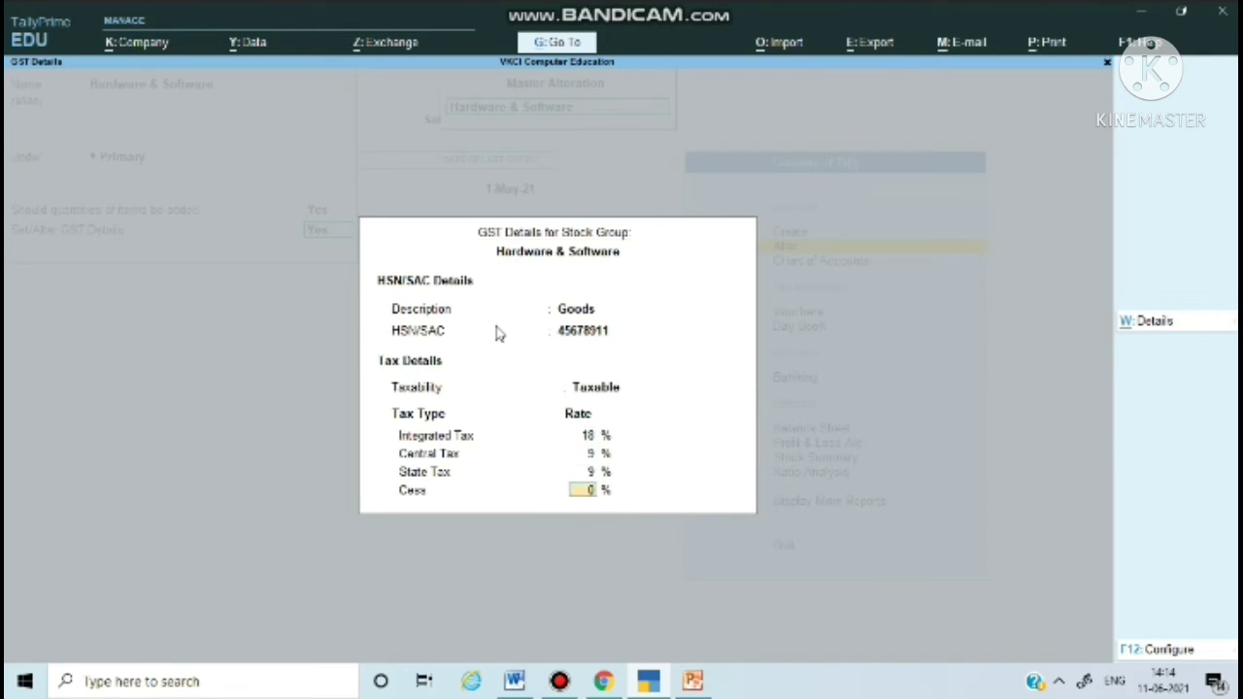
pyautogui.press('Return')
pyautogui.press('Return')
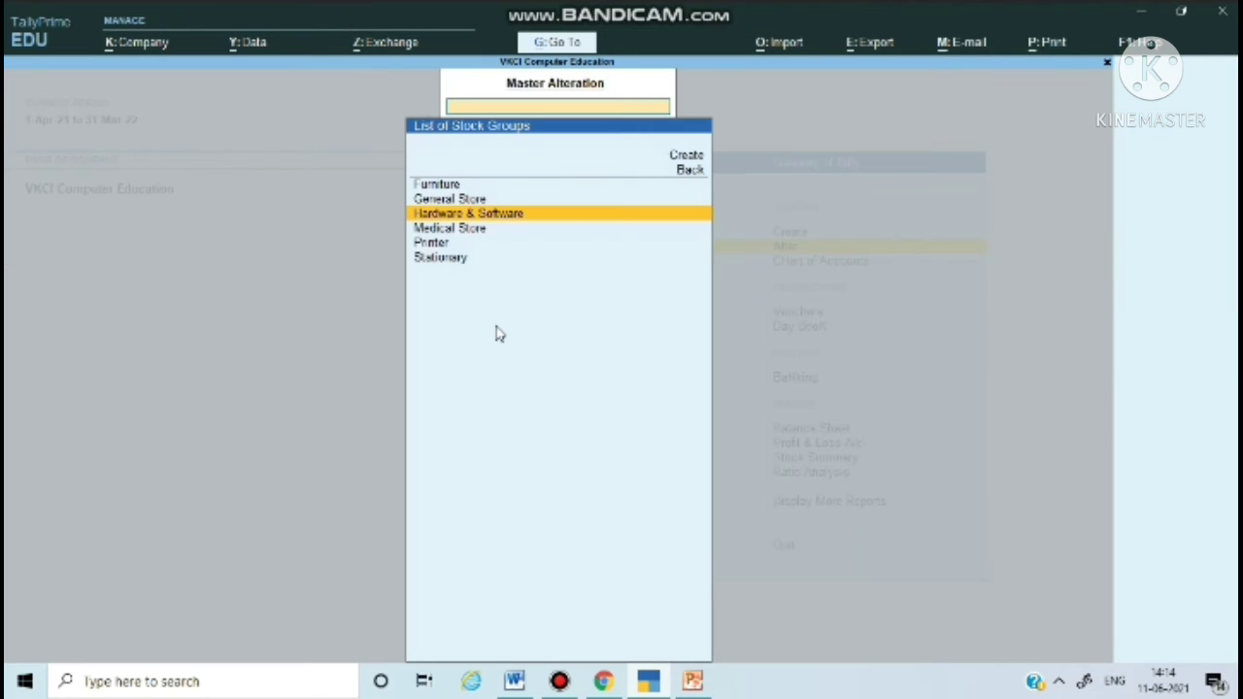
pyautogui.press('Return')
pyautogui.press('BackSpace')
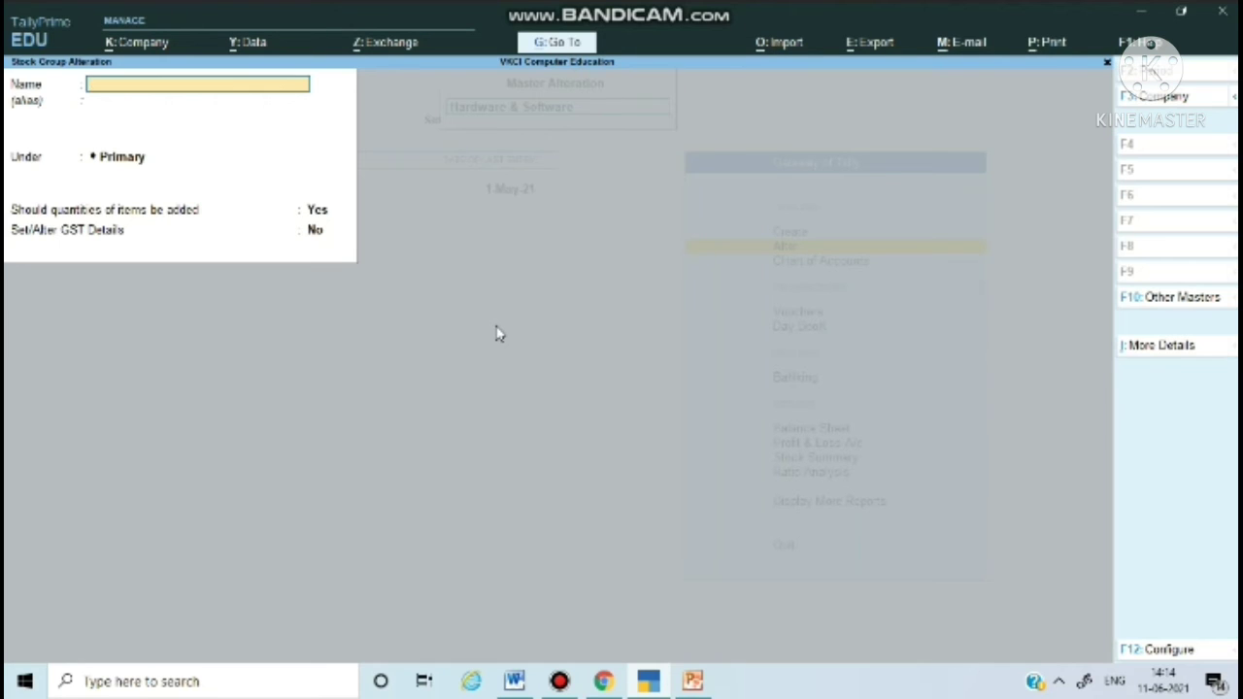
pyautogui.press('Escape')
# Leave master alteration and return to the Gateway of Tally.
pyautogui.press('Escape')
pyautogui.press('Escape')
pyautogui.press('Escape')
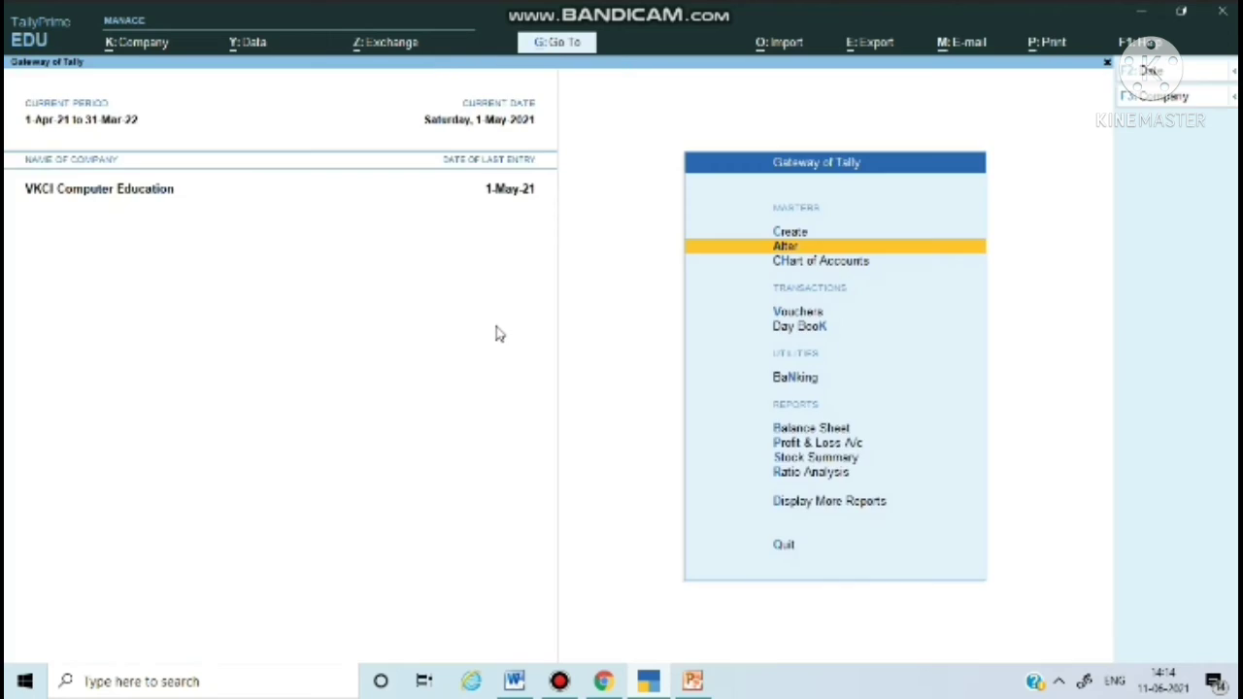
pyautogui.press('Escape')
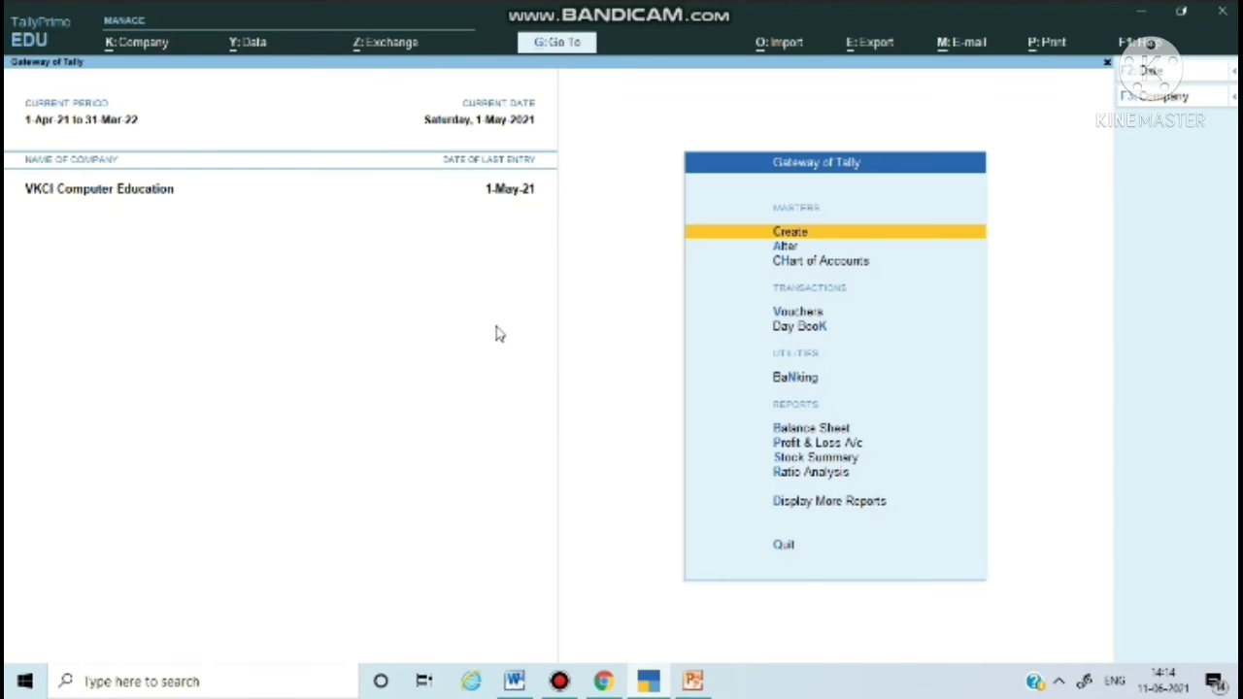
# Start a new purchase voucher and enter 125 as the supplier invoice number.
pyautogui.press('Down')
pyautogui.press('Down')
pyautogui.press('Down')
pyautogui.press('Down')
pyautogui.press('Up')
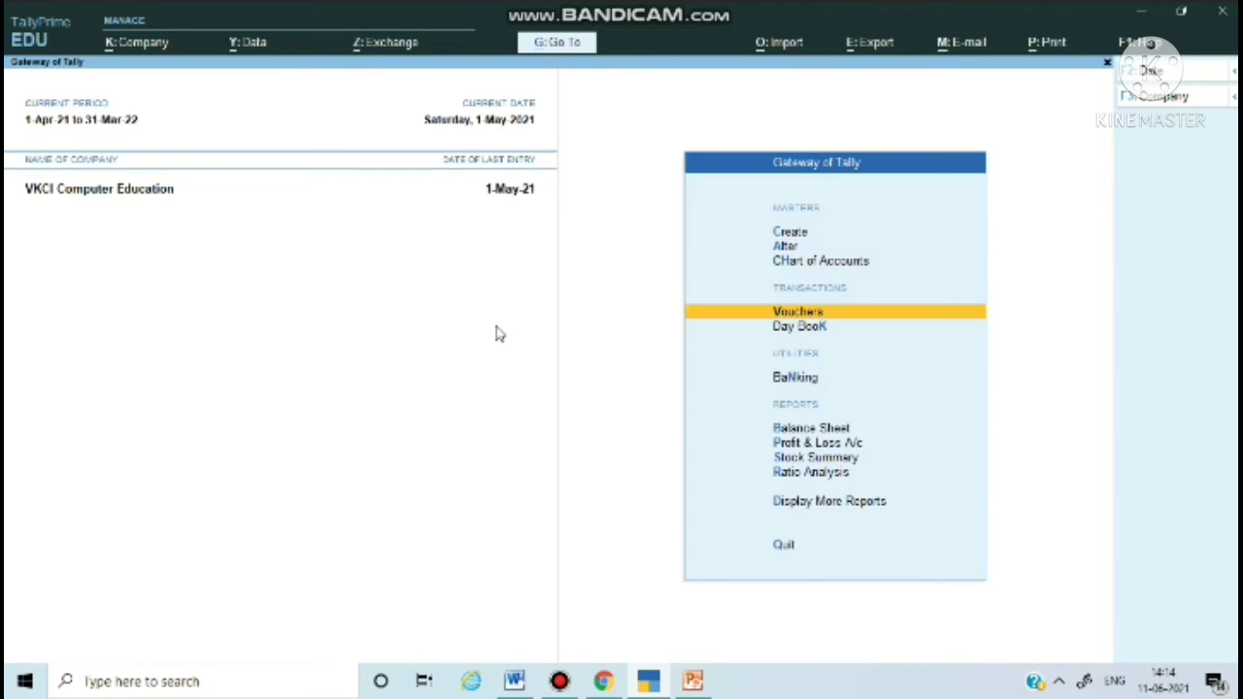
pyautogui.press('Up')
pyautogui.press('Up')
pyautogui.press('Down')
pyautogui.press('Down')
pyautogui.press('Down')
pyautogui.press('Up')
pyautogui.press('Up')
pyautogui.press('Return')
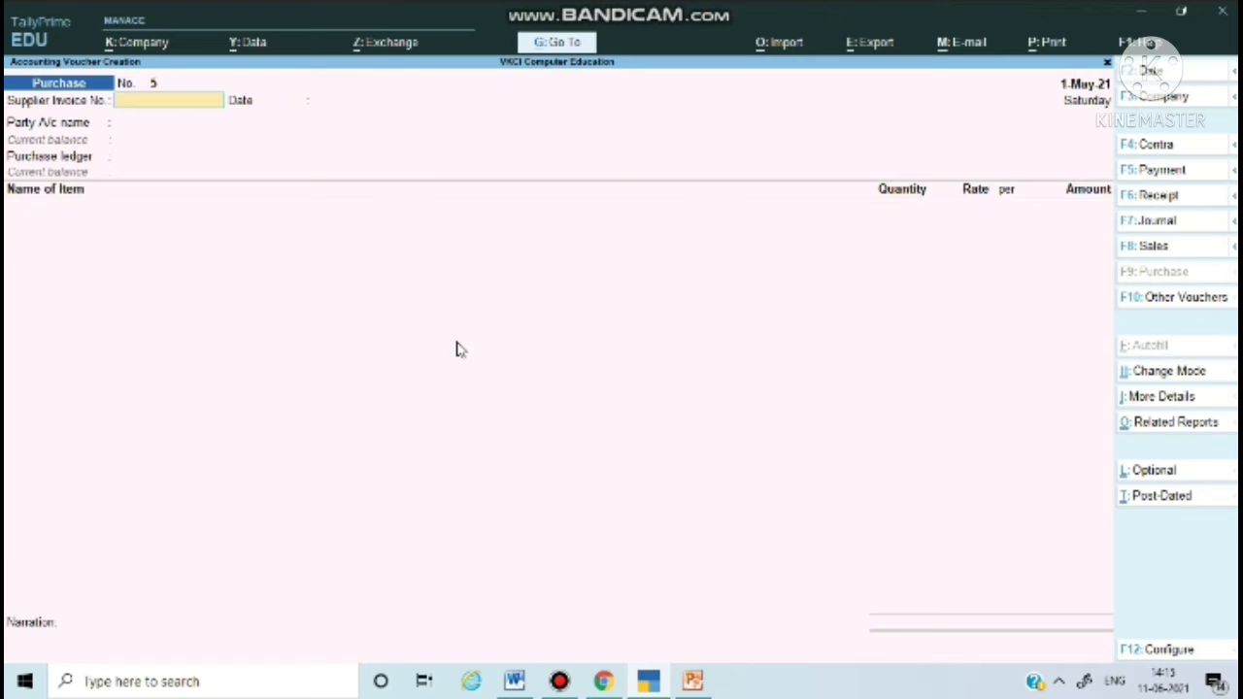
pyautogui.write('125')
pyautogui.press('Return')
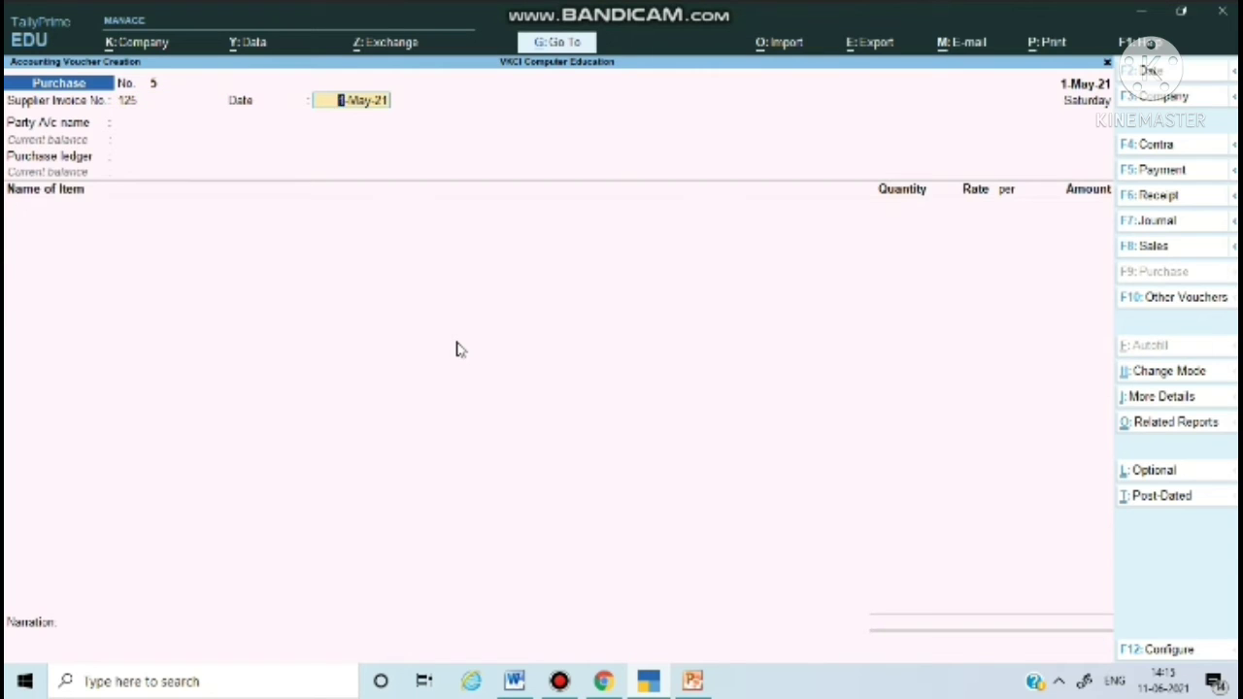
# Accept 1-May-21 as the supplier invoice date and choose Abcd Pvt Ltd (Local) as the party account.
pyautogui.press('Return')
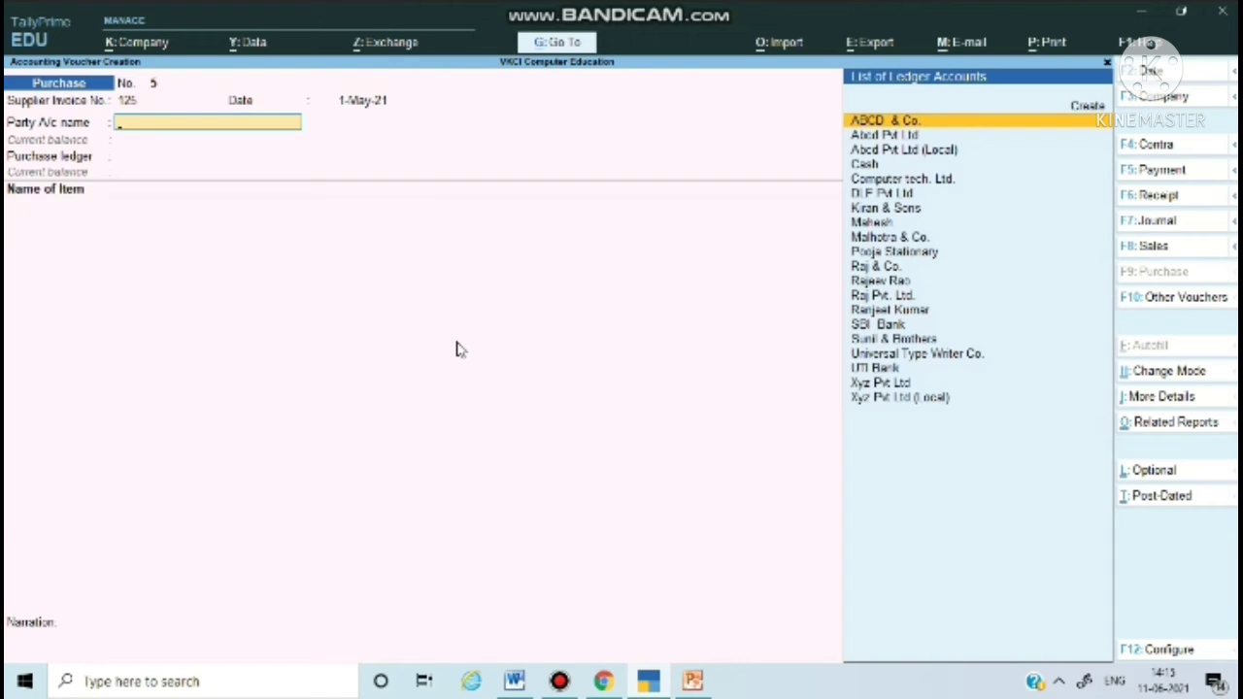
pyautogui.press('Down')
pyautogui.press('Down')
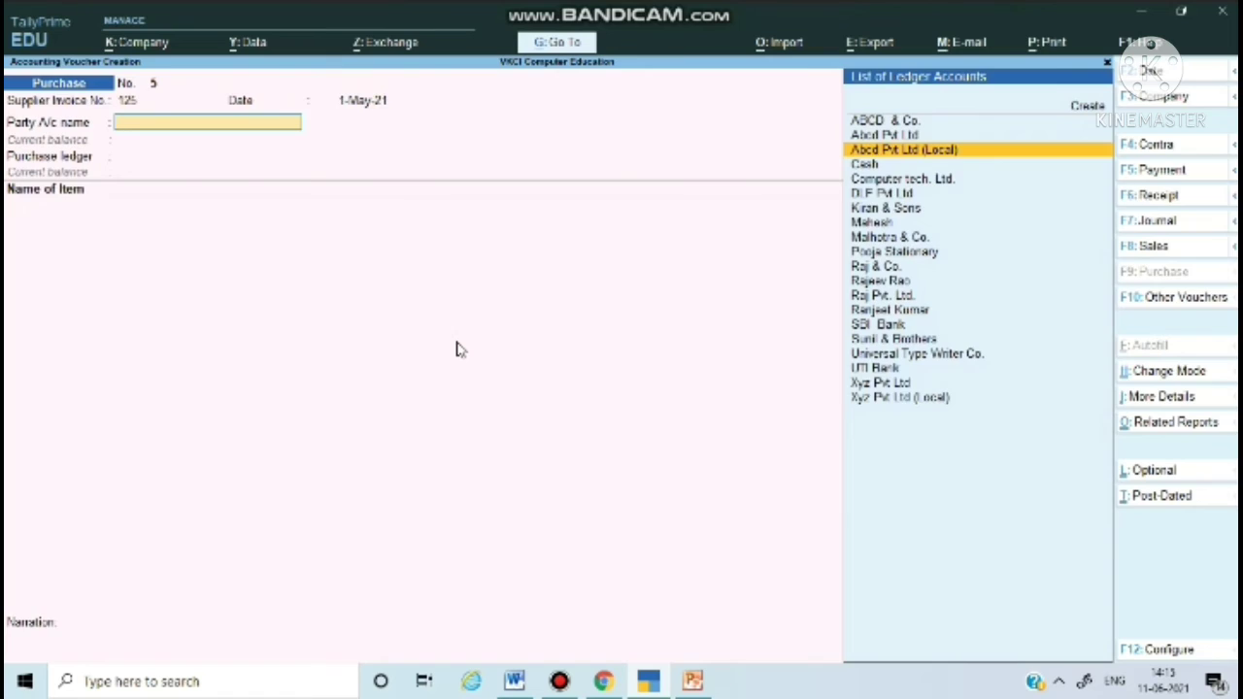
pyautogui.press('Return')
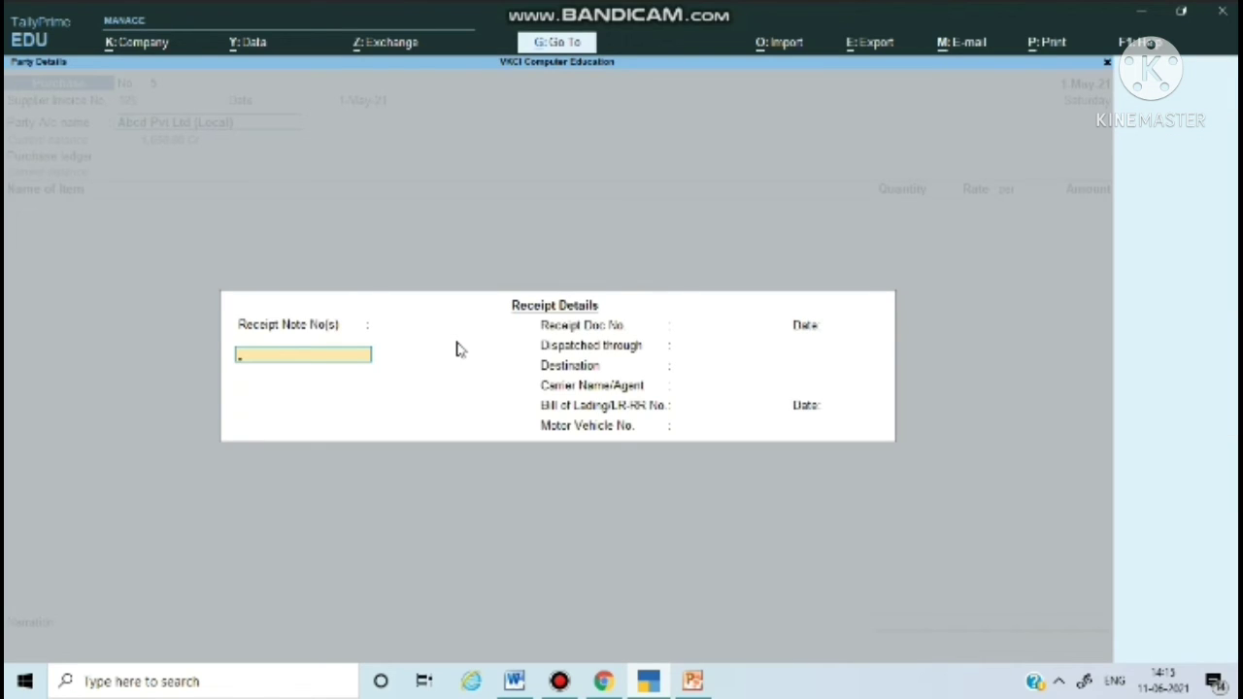
# Enter receipt note number 12 and receipt document number 45, both dated 1-May-21, in the receipt details.
pyautogui.write('12')
pyautogui.press('Return')
pyautogui.press('Return')
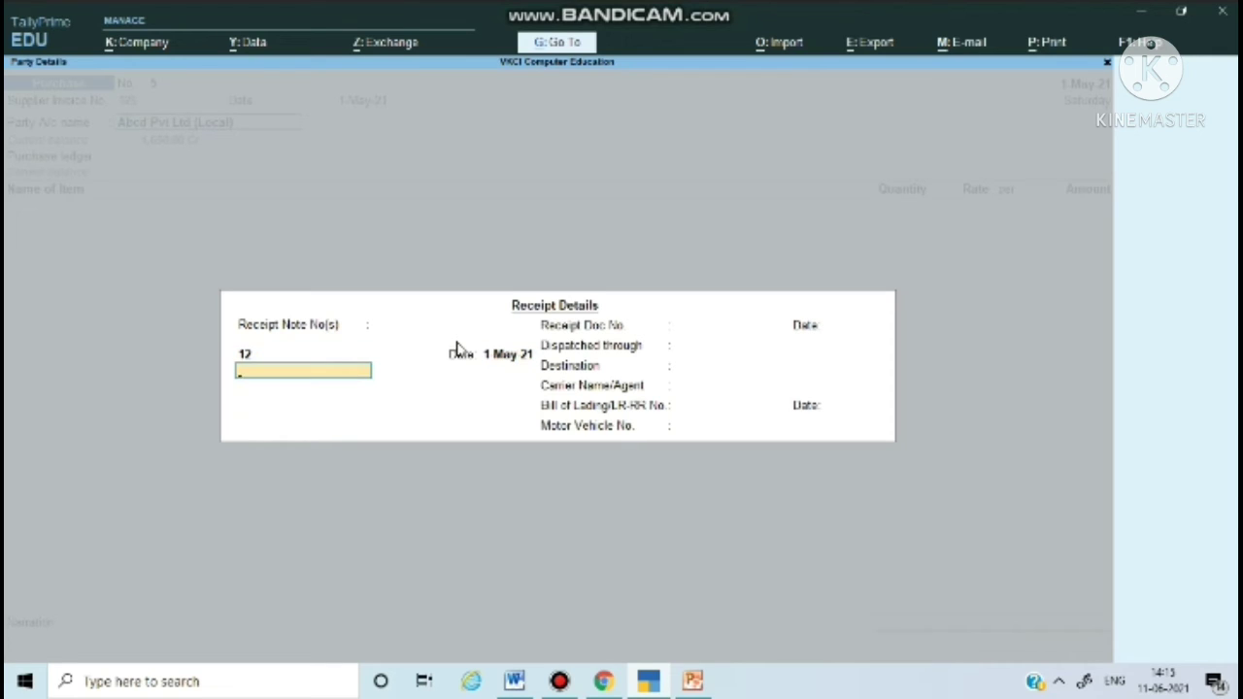
pyautogui.press('Return')
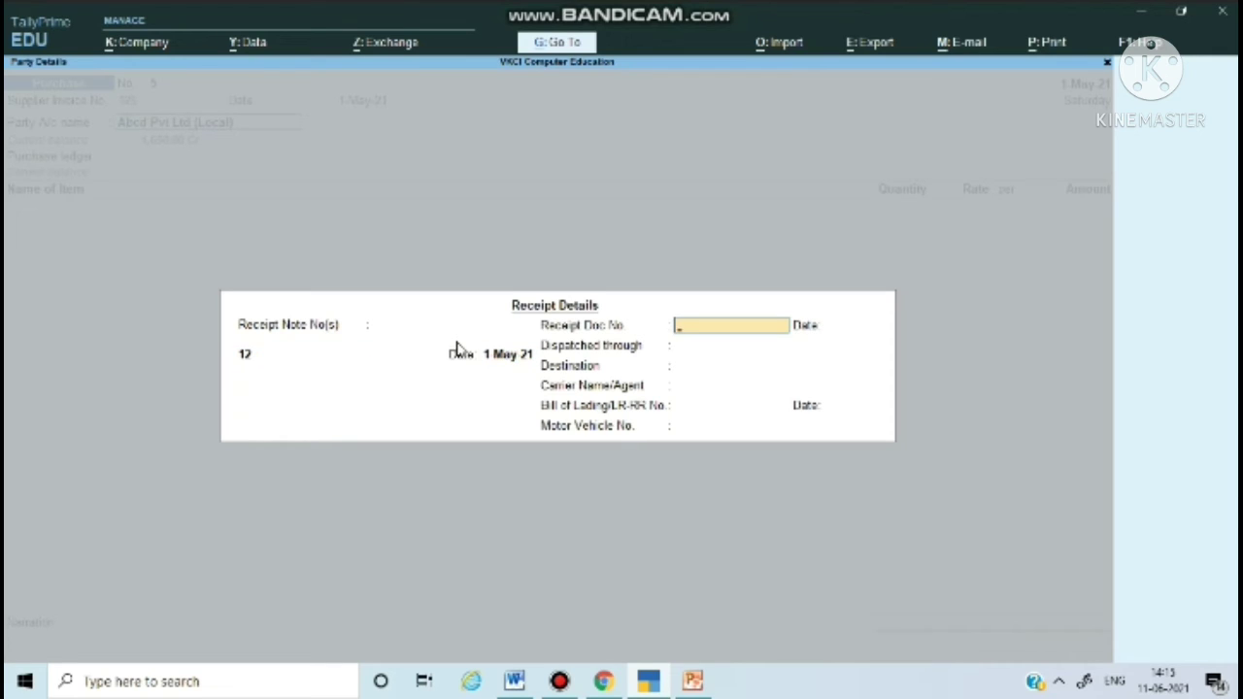
pyautogui.write('45')
pyautogui.press('Return')
pyautogui.write('1-5-')
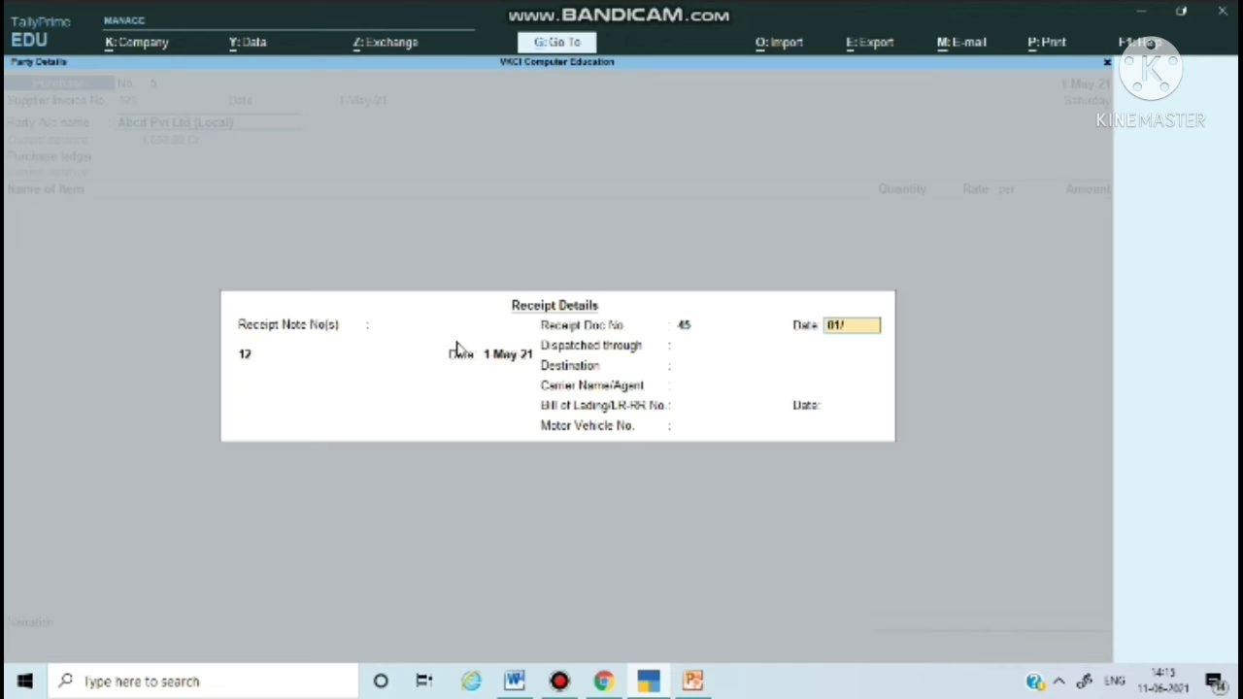
pyautogui.press('Return')
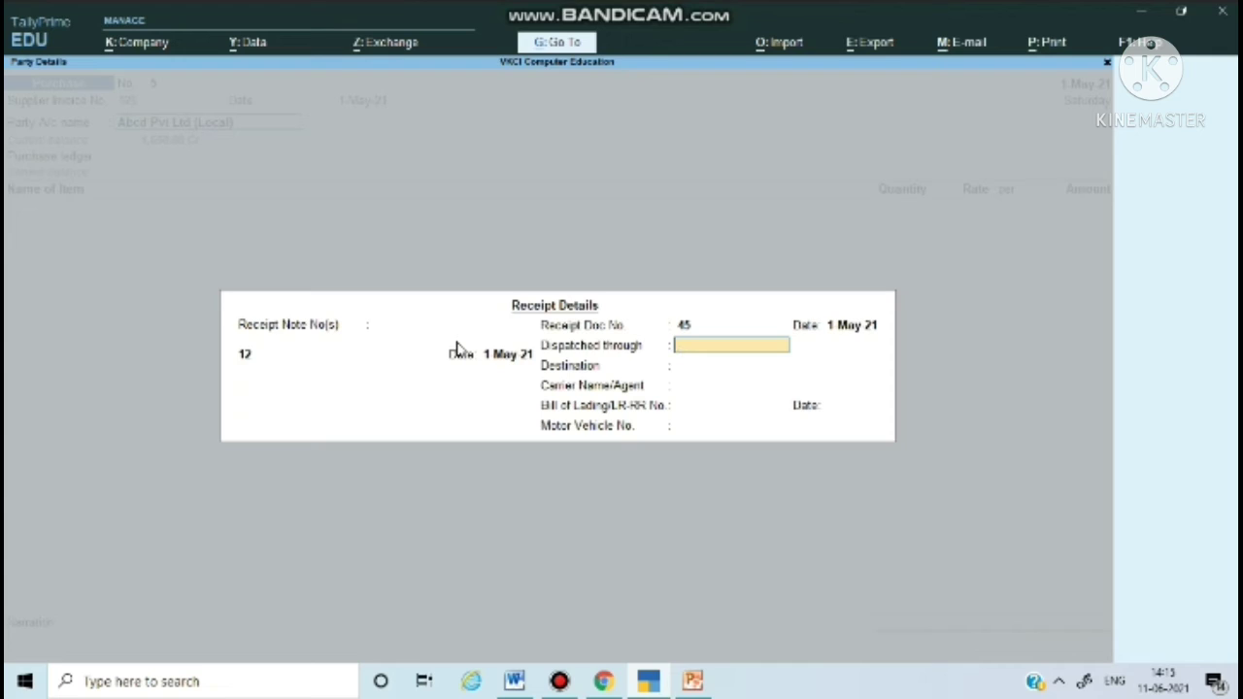
# Enter Tata as the dispatch carrier and Jagatfarm Gr. Noida as the destination.
pyautogui.write('Tata')
pyautogui.press('Return')
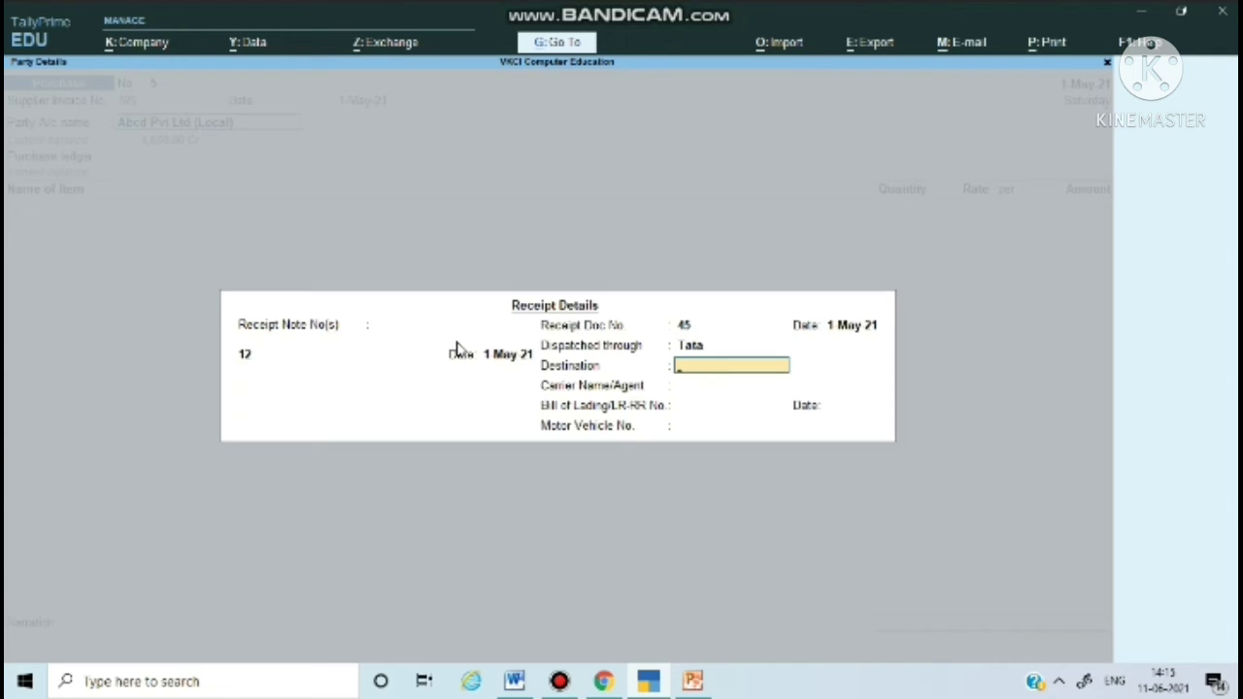
pyautogui.write('Jagatfarm Gr. Npoi')
pyautogui.press('BackSpace')
pyautogui.press('BackSpace')
pyautogui.press('BackSpace')
pyautogui.press('BackSpace')
pyautogui.press('BackSpace')
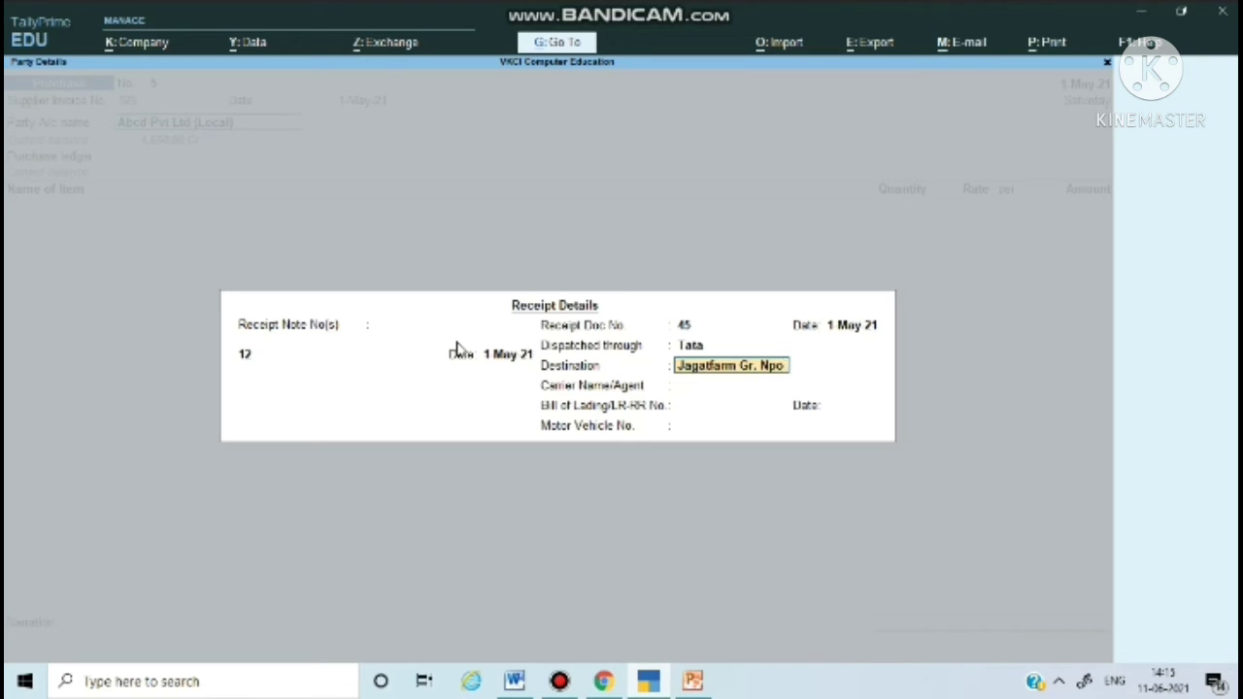
pyautogui.write('Noida')
pyautogui.press('Return')
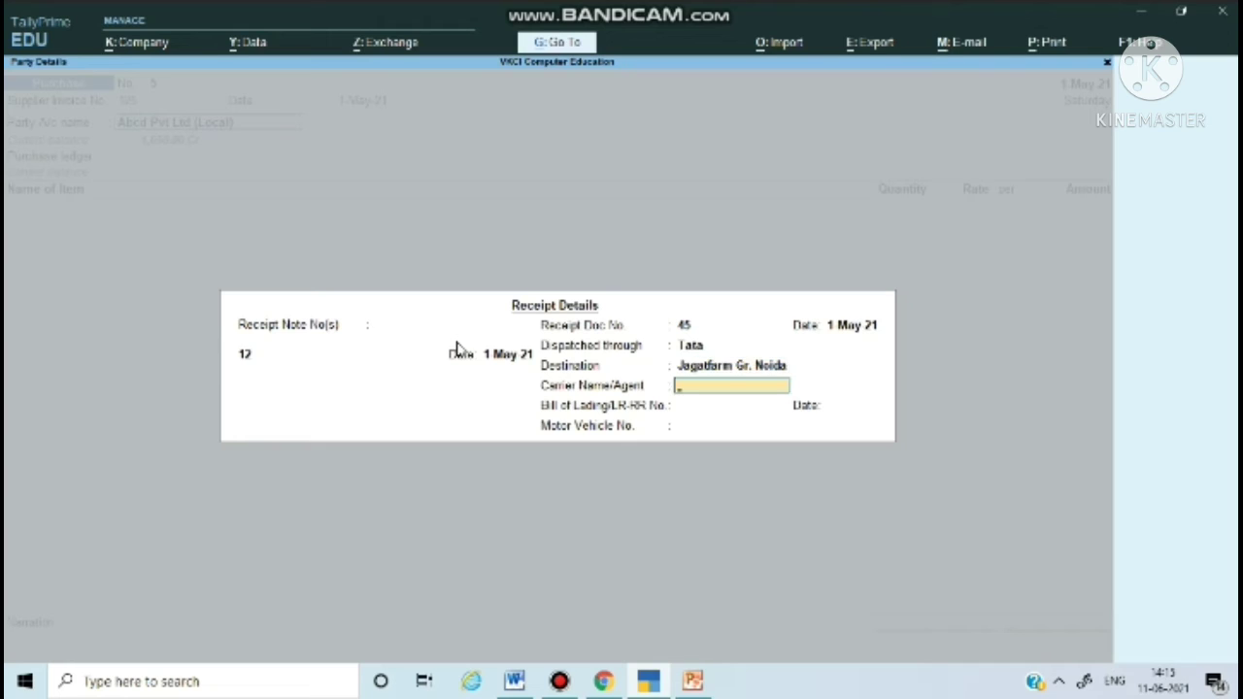
# Leave the carrier name and bill of lading number blank, and set the bill of lading date to 1-May-21.
pyautogui.press('Return')
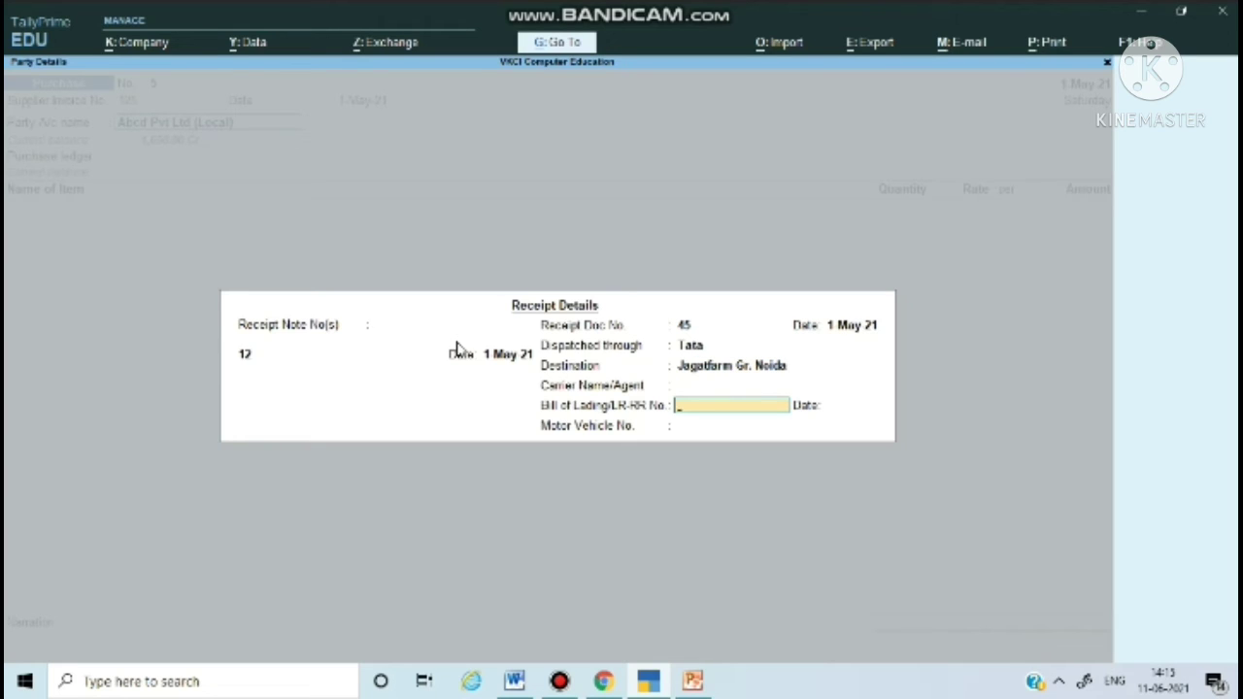
pyautogui.press('Return')
pyautogui.write('1-5')
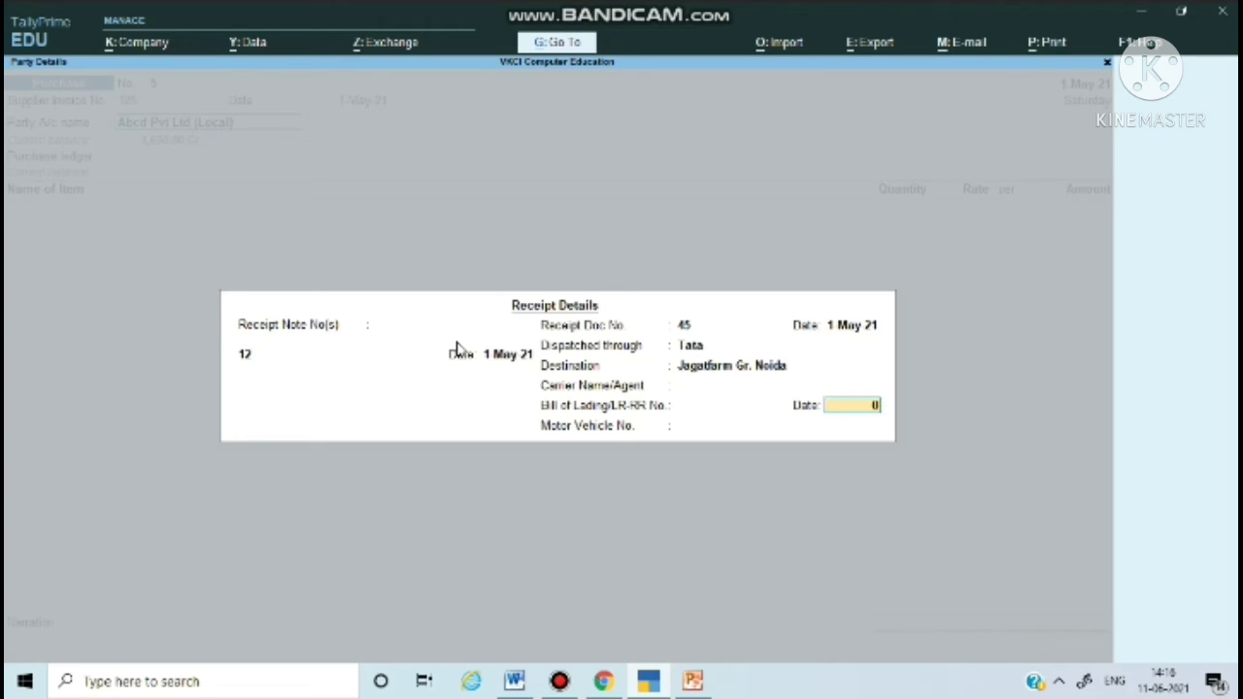
pyautogui.press('Return')
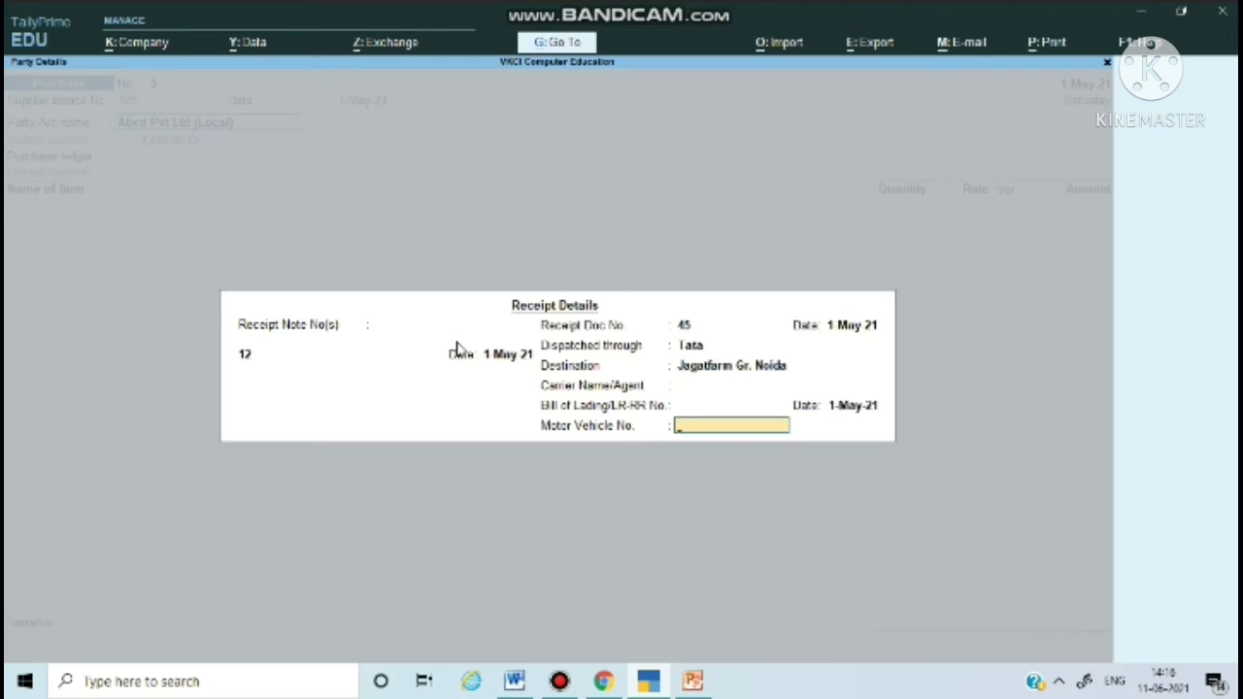
pyautogui.write('Up')
pyautogui.press('BackSpace')
pyautogui.press('BackSpace')
pyautogui.write('UP-16')
pyautogui.press('BackSpace')
pyautogui.press('BackSpace')
pyautogui.press('BackSpace')
pyautogui.write('16-4587')
pyautogui.press('Return')
# Accept the supplier's existing party details and use Goods Purchase as the purchase ledger.
pyautogui.press('Return')
pyautogui.press('Return')
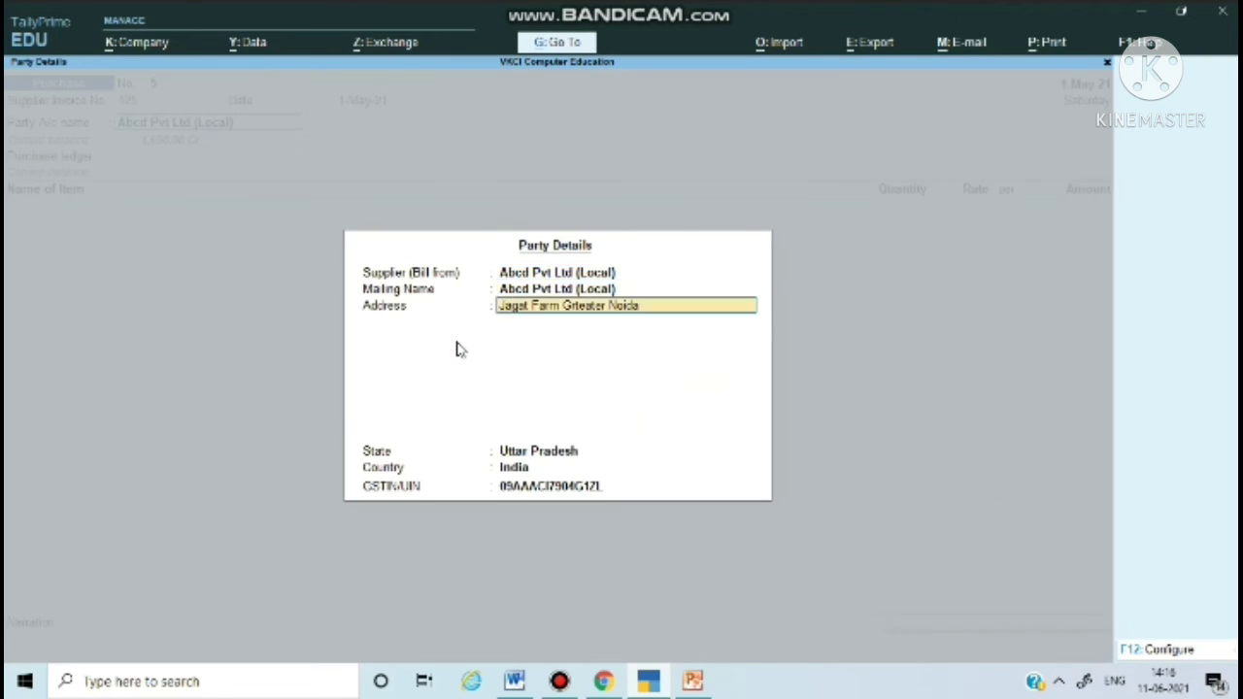
pyautogui.press('Return')
pyautogui.press('Return')
pyautogui.press('Return')
pyautogui.press('Return')
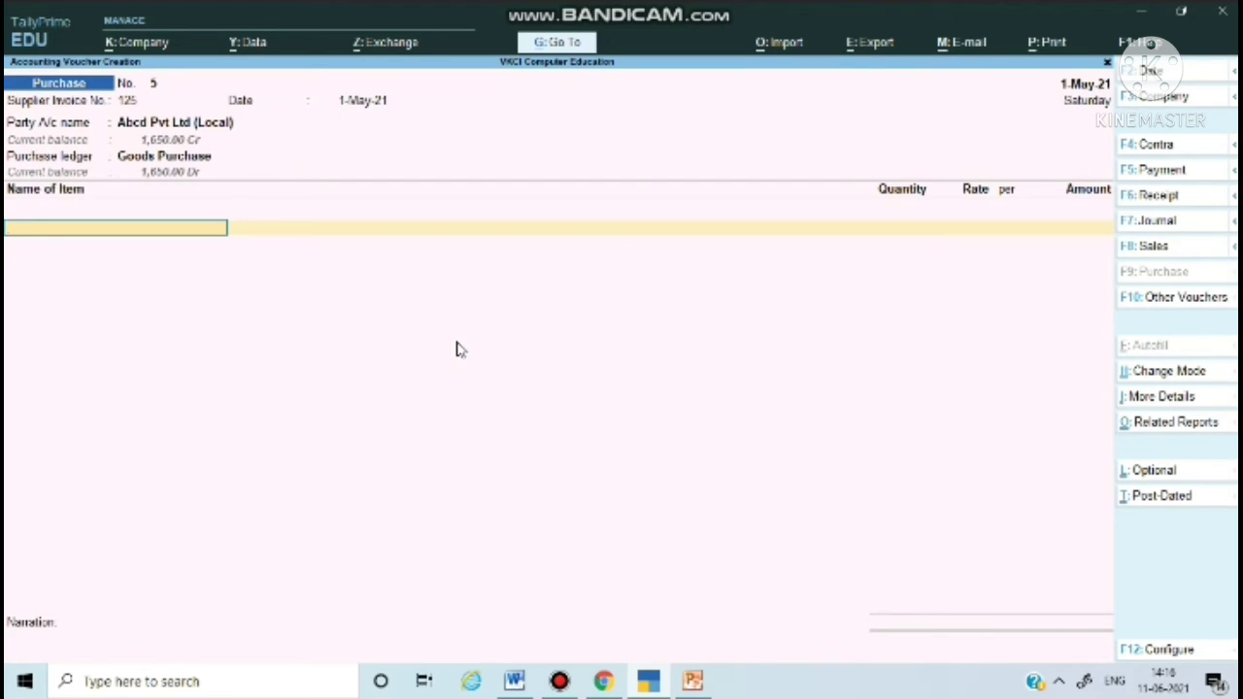
pyautogui.press('BackSpace')
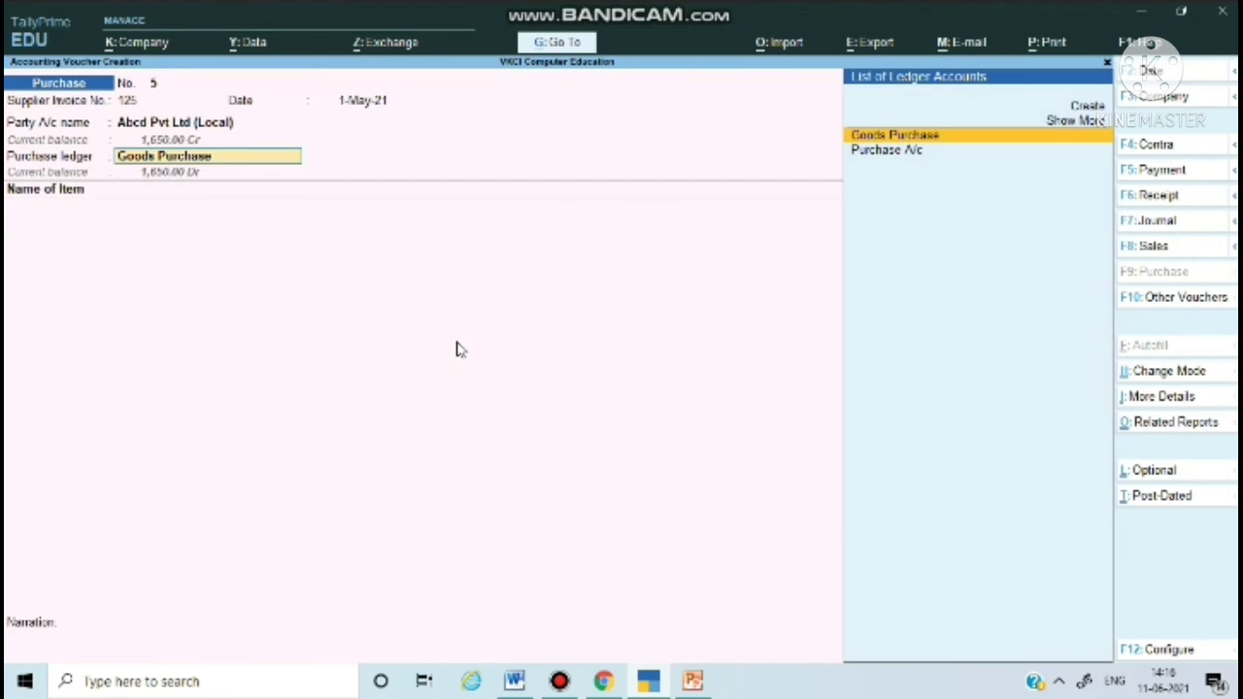
pyautogui.press('Return')
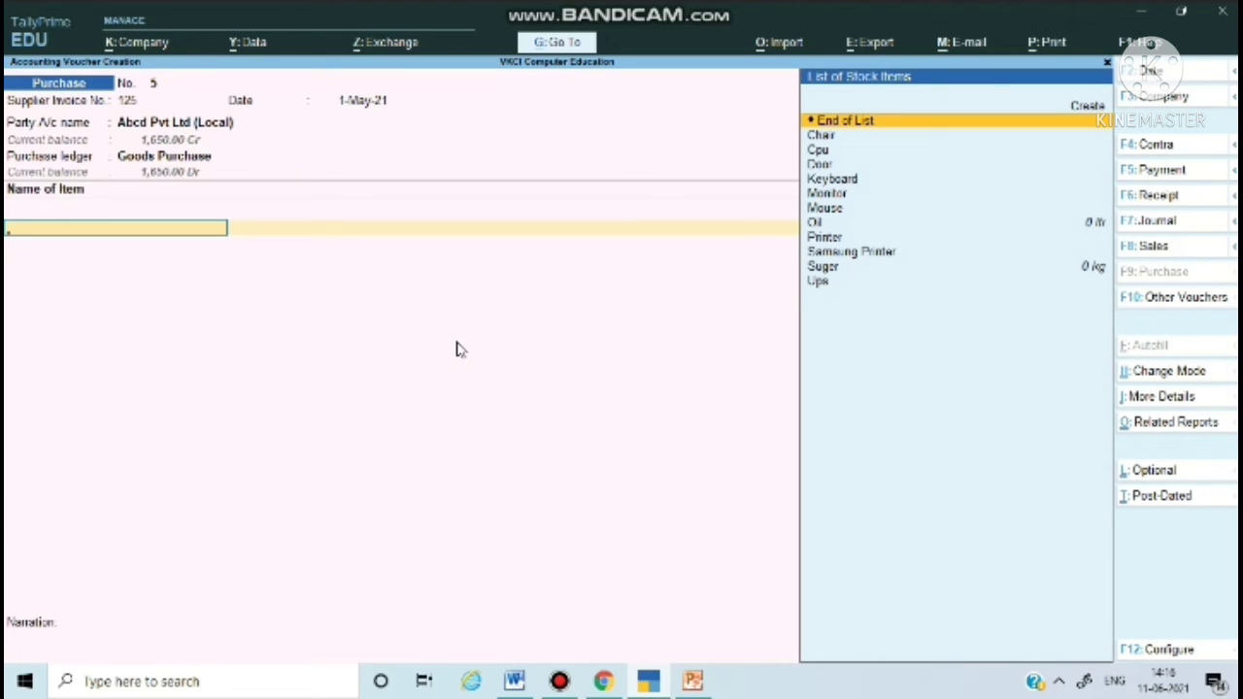
# Add the stock item Cpu to the purchase voucher with quantity 1 Nos at a rate of 4,000.
pyautogui.press('Down')
pyautogui.press('Down')
pyautogui.press('Return')
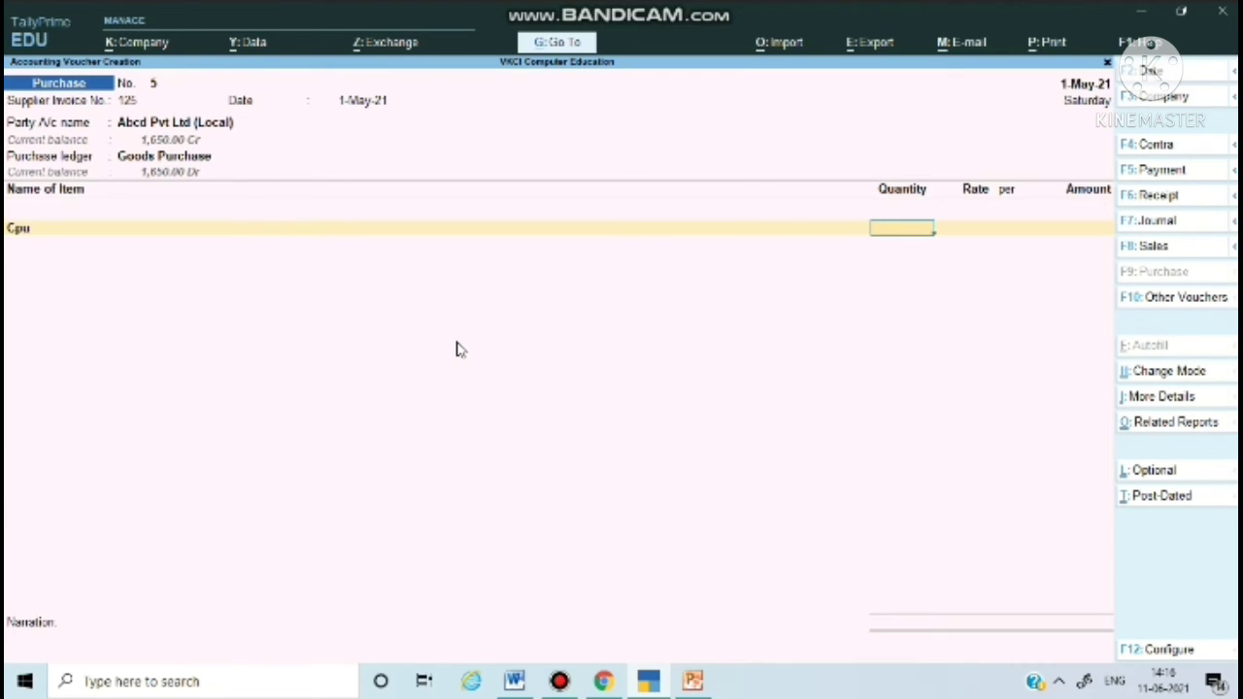
pyautogui.write('1')
pyautogui.press('Return')
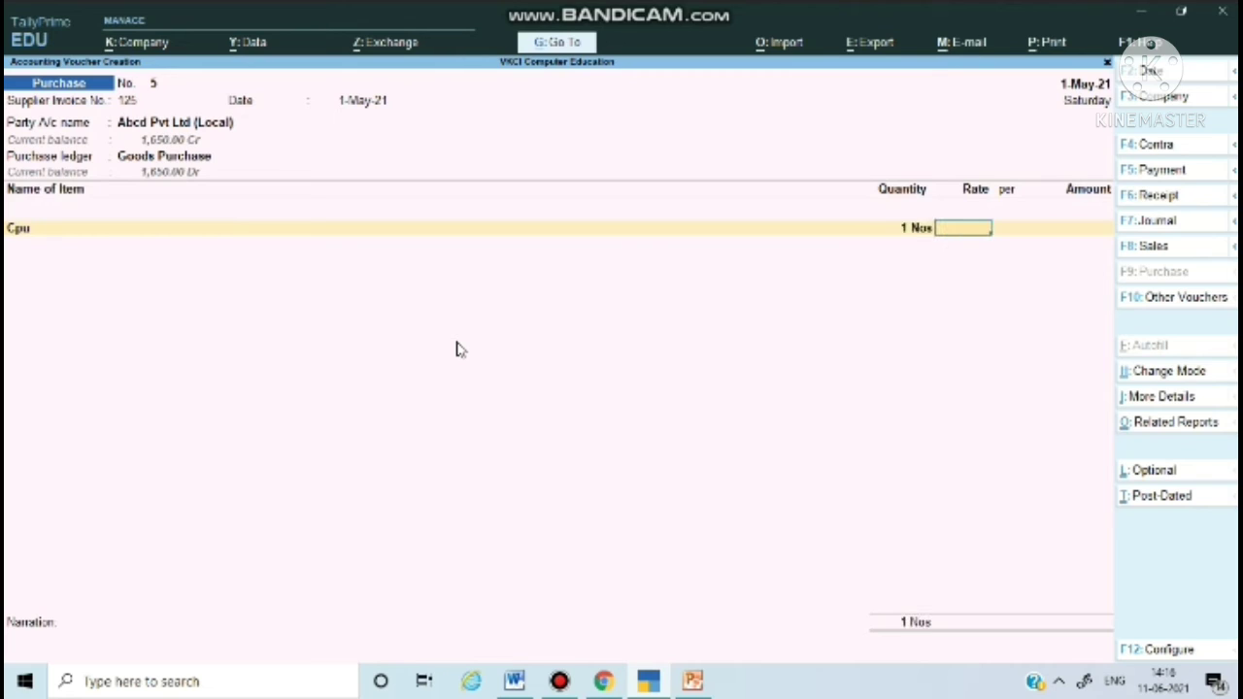
pyautogui.write('00')
pyautogui.press('BackSpace')
pyautogui.press('BackSpace')
pyautogui.press('BackSpace')
pyautogui.write('4000')
pyautogui.press('Return')
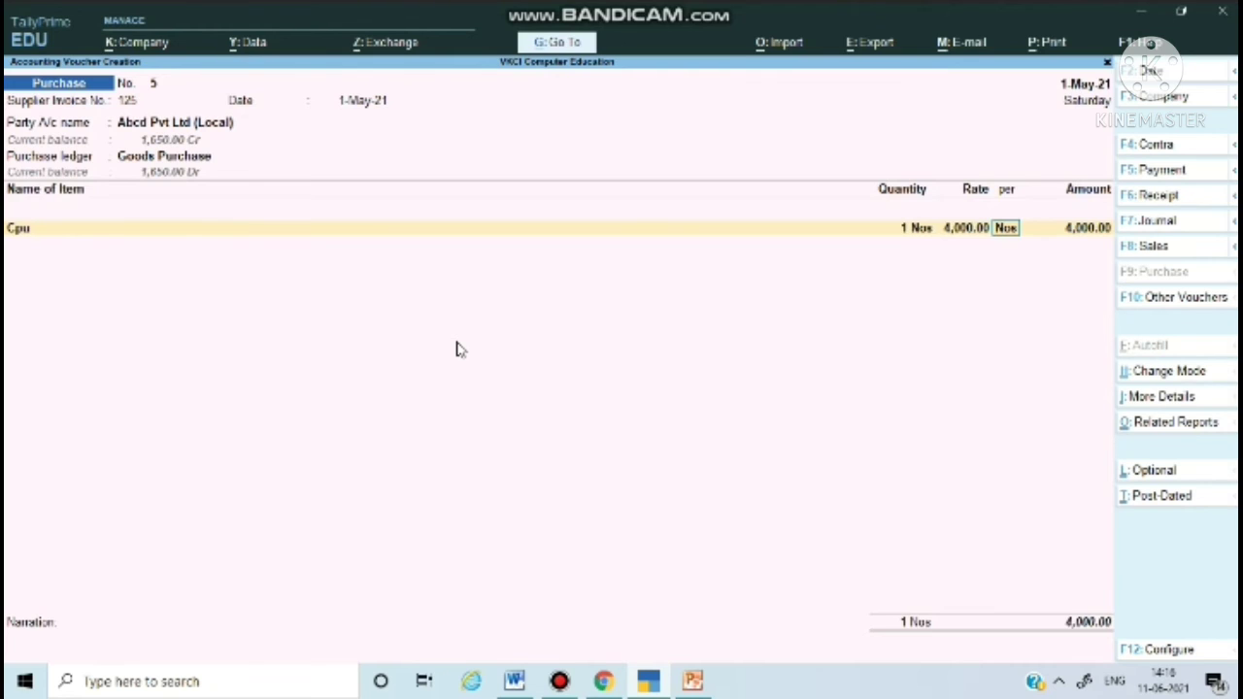
pyautogui.press('Return')
pyautogui.press('Return')
# Add the stock item Monitor with quantity 2 Nos at a rate of 4,000.
pyautogui.write('M')
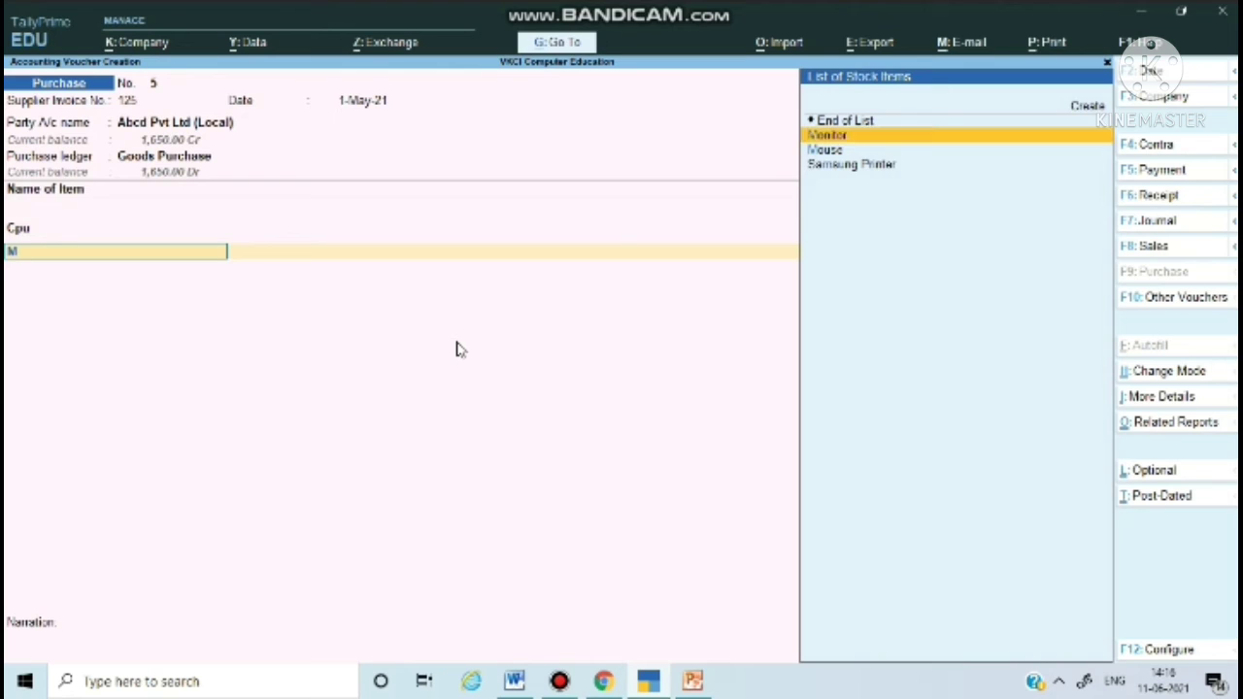
pyautogui.press('Return')
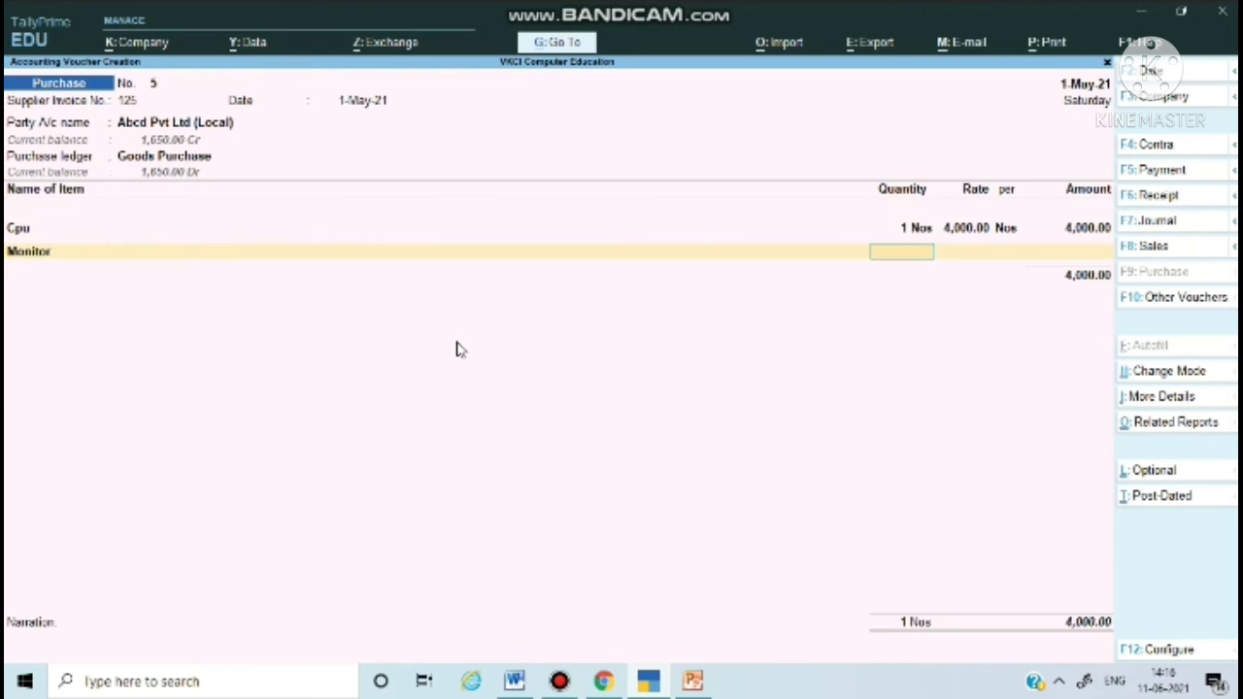
pyautogui.write('2')
pyautogui.press('Return')
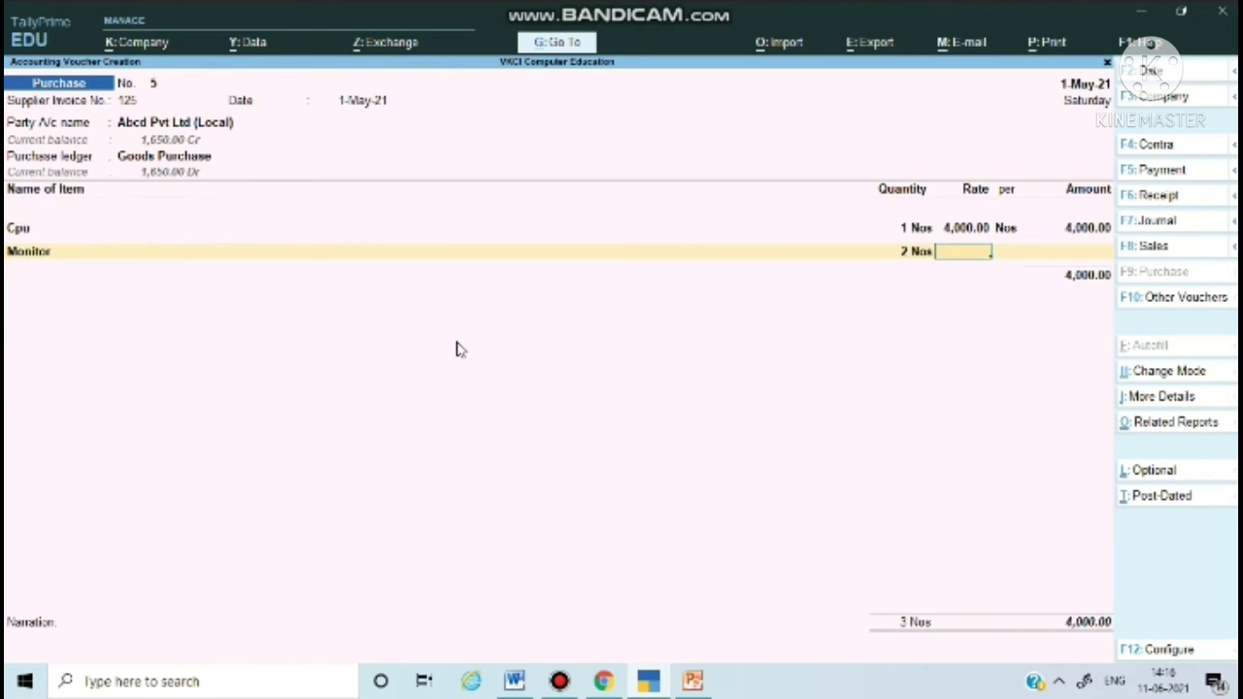
pyautogui.write('4000')
pyautogui.press('Return')
pyautogui.press('Return')
pyautogui.press('Return')
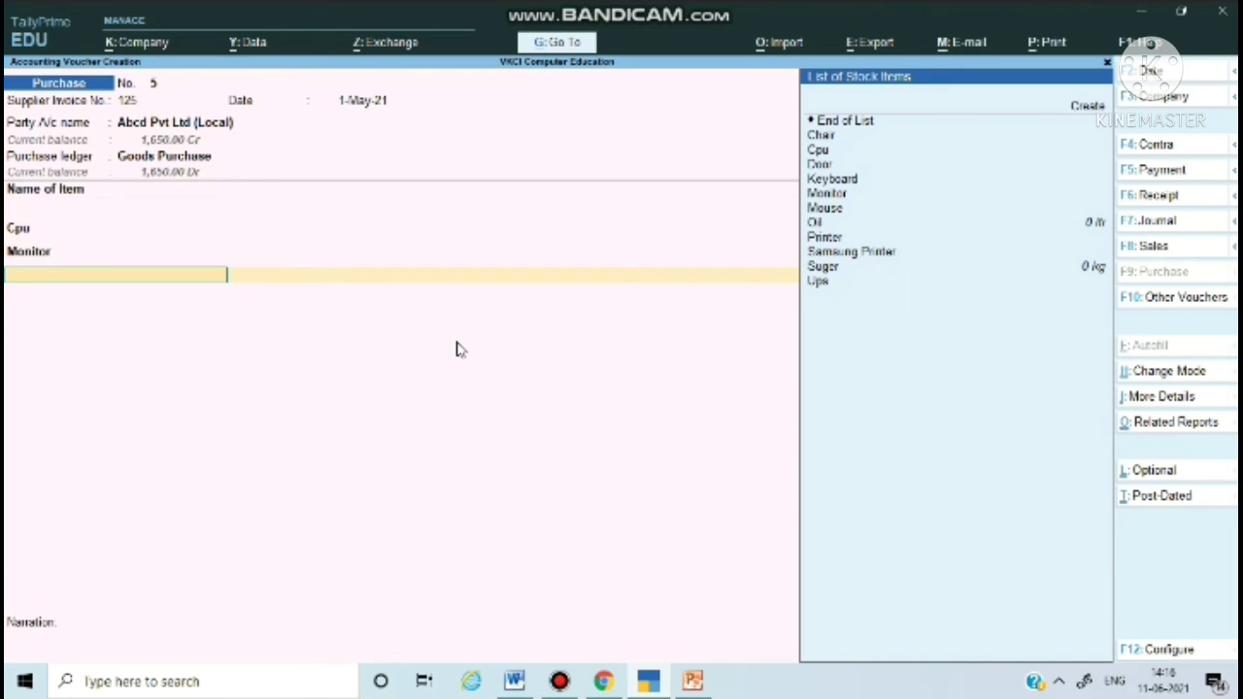
# Add the stock item Mouse with quantity 5 Nos at a rate of 300.
pyautogui.press('Down')
pyautogui.press('Down')
pyautogui.press('Down')
pyautogui.press('Down')
pyautogui.press('Down')
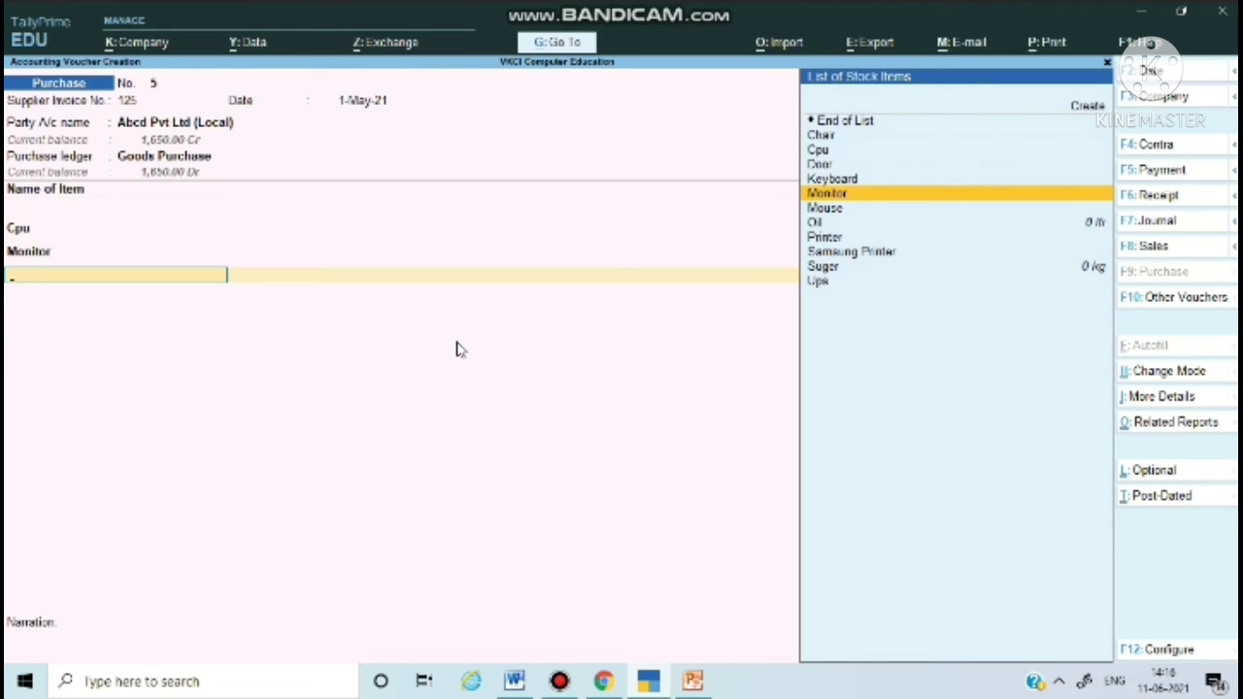
pyautogui.press('Down')
pyautogui.press('Return')
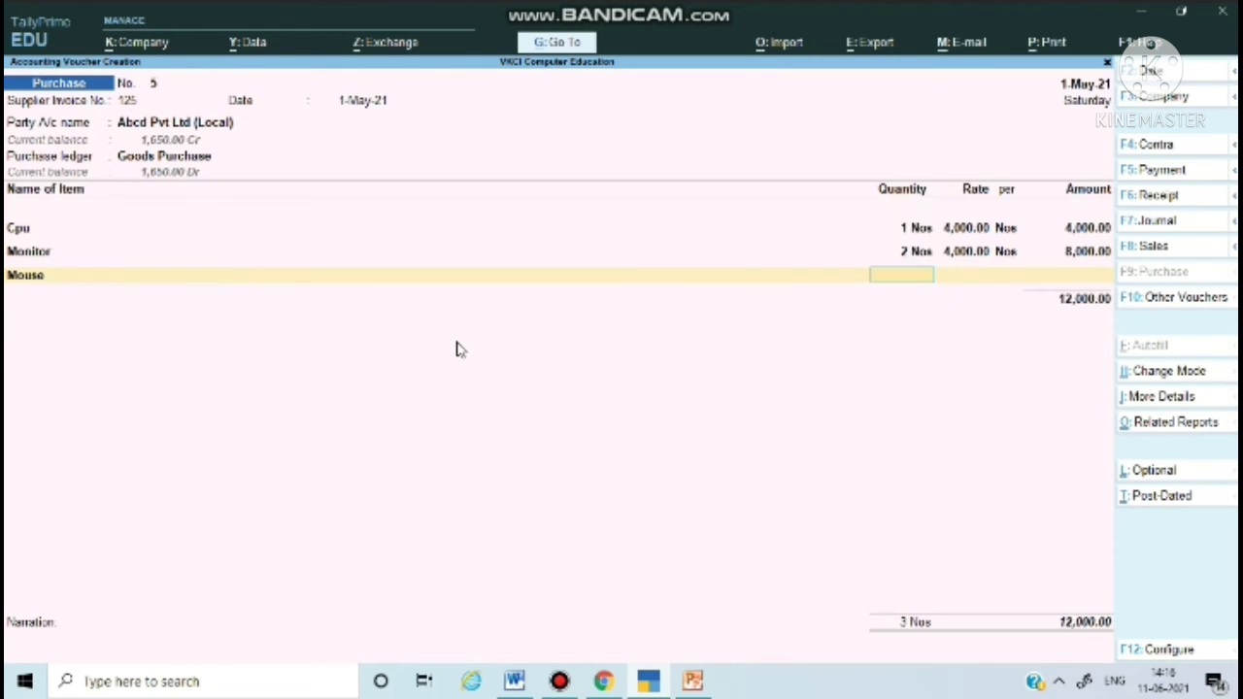
pyautogui.write('5')
pyautogui.press('Return')
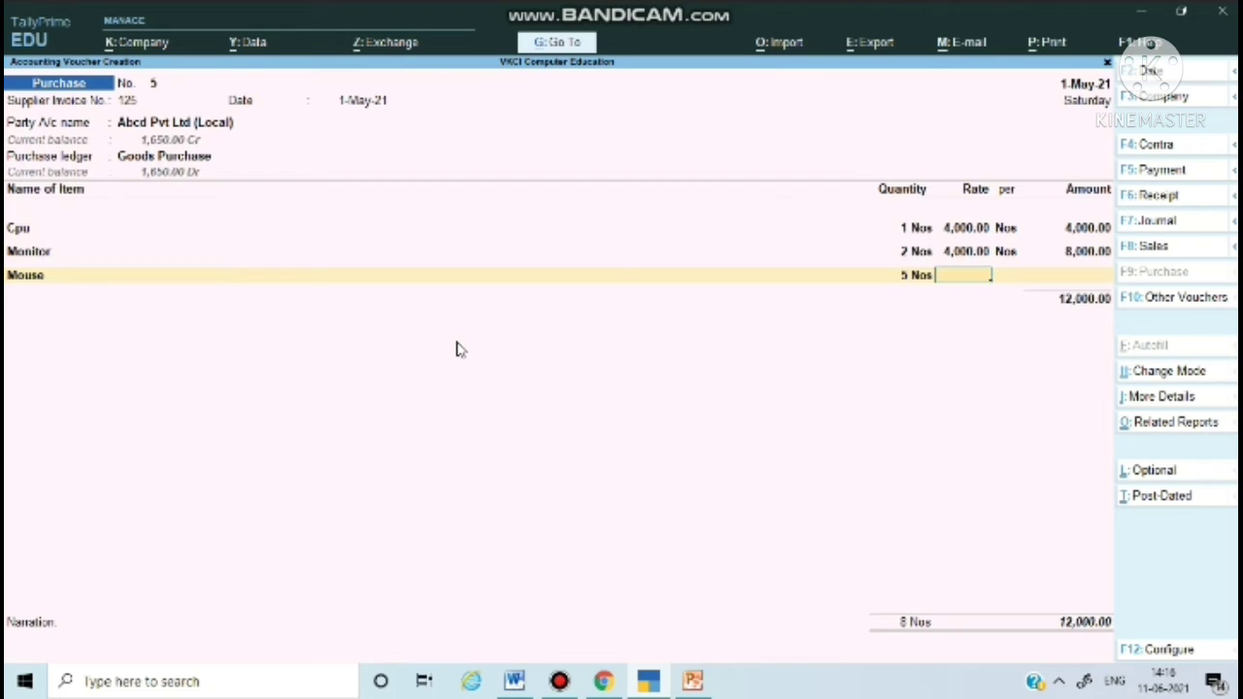
pyautogui.write('300')
pyautogui.press('Return')
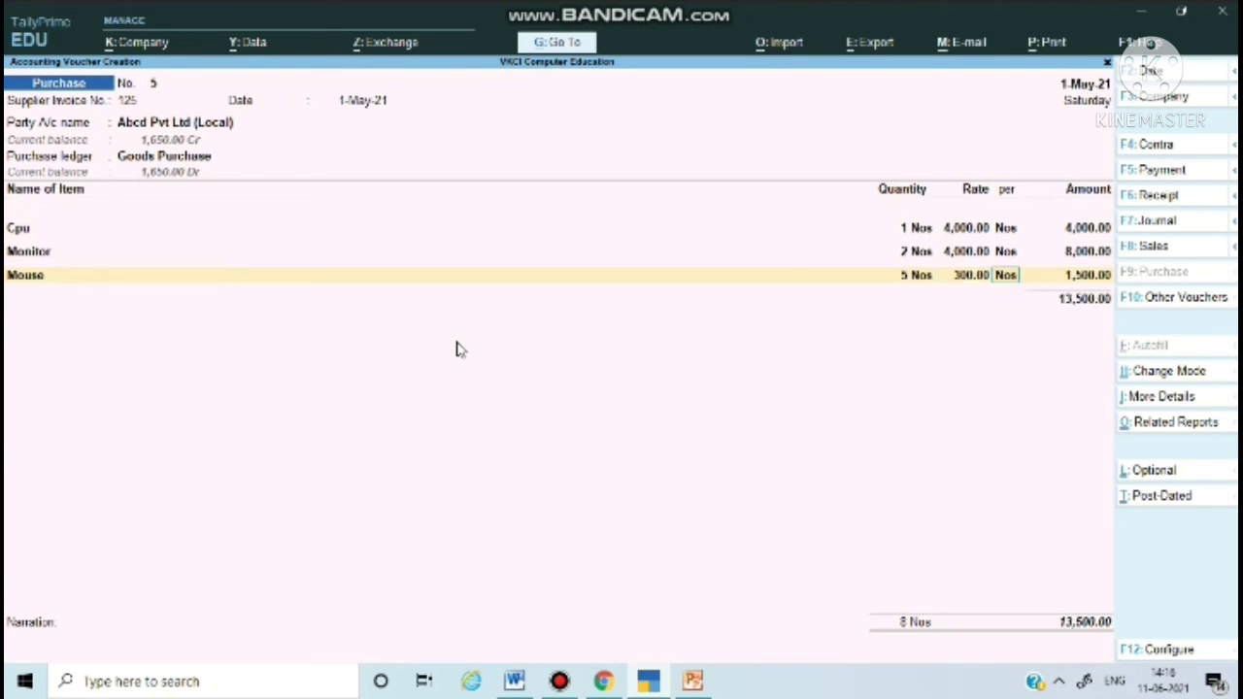
pyautogui.press('Return')
pyautogui.press('Return')
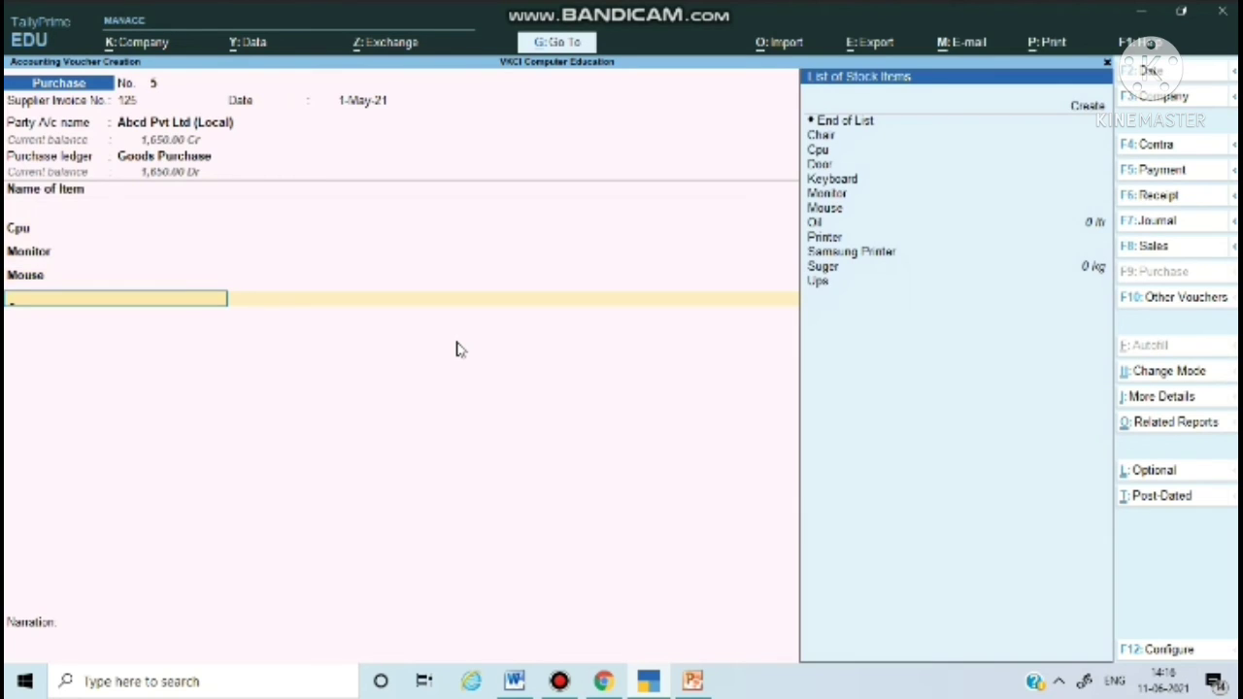
# Add the stock item Ups to the purchase voucher with quantity 3 Nos at a rate of 1,800.
pyautogui.press('Down')
pyautogui.press('Down')
pyautogui.press('Down')
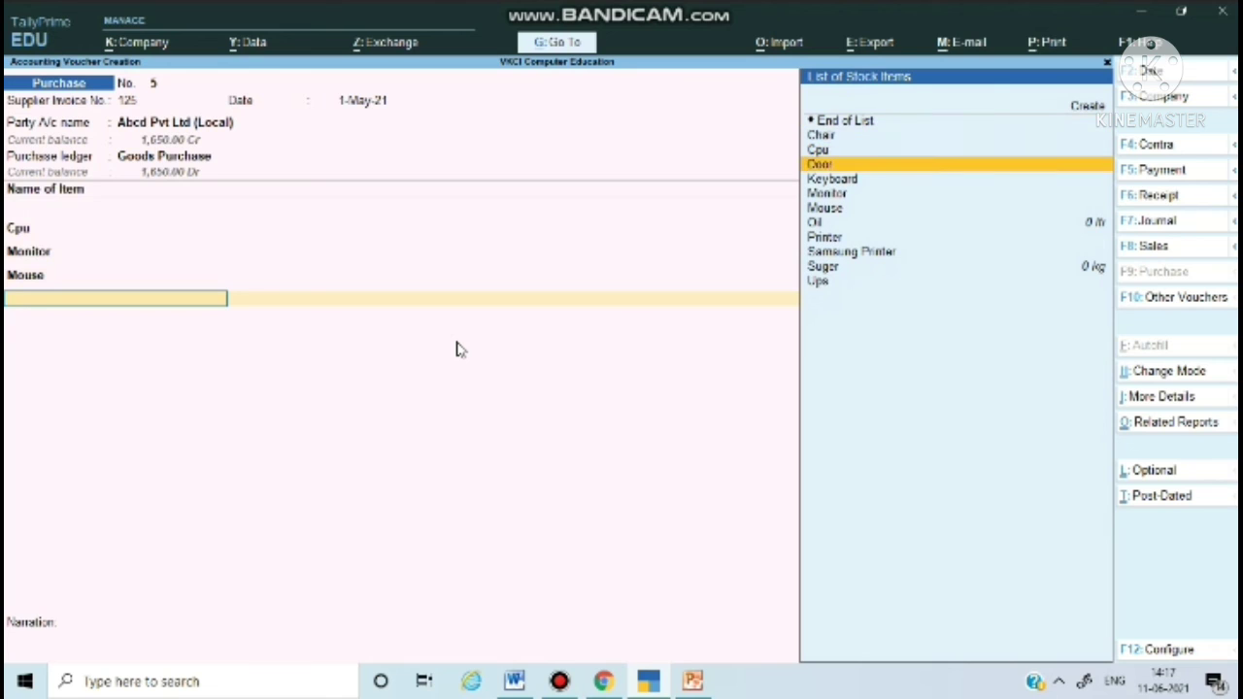
pyautogui.press('Down')
pyautogui.press('Down')
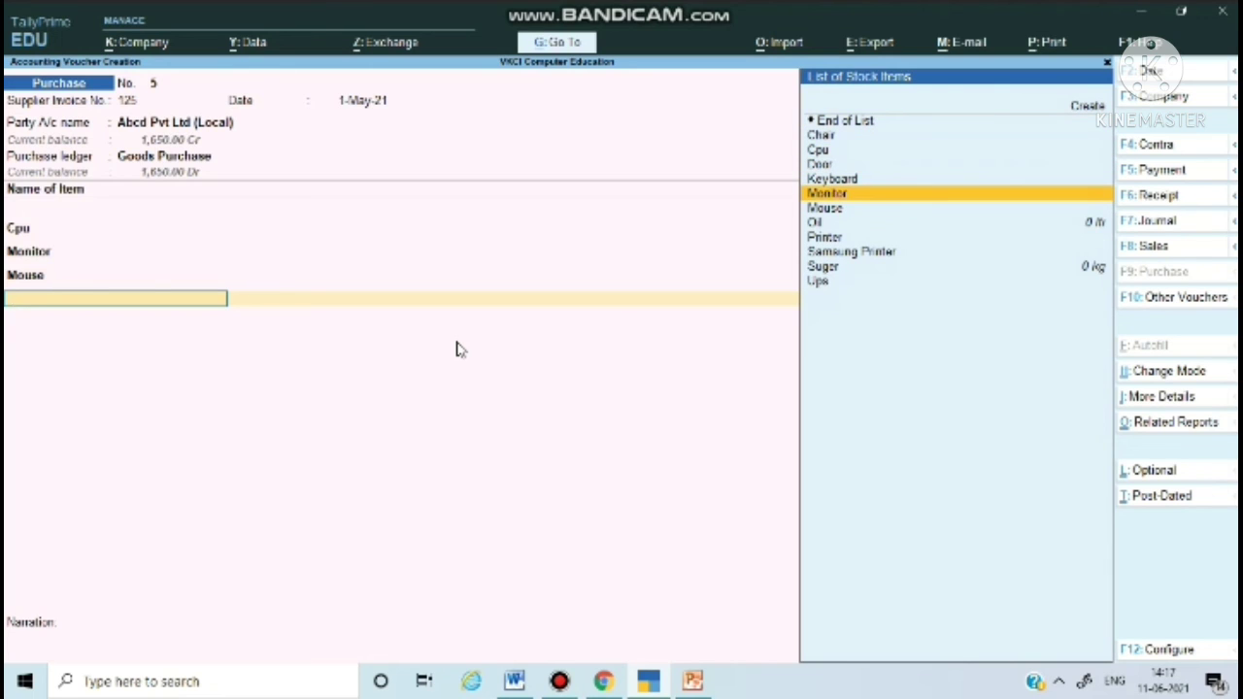
pyautogui.press('Down')
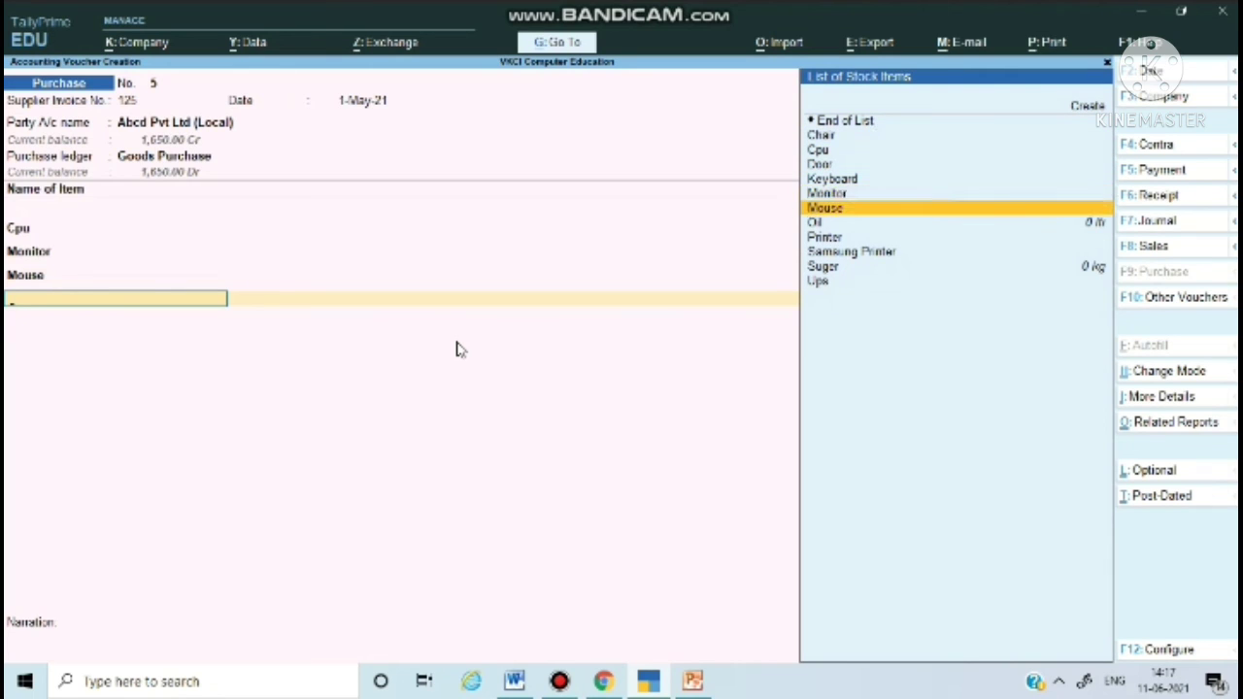
pyautogui.press('Down')
pyautogui.press('Down')
pyautogui.press('Down')
pyautogui.press('Down')
pyautogui.press('Down')
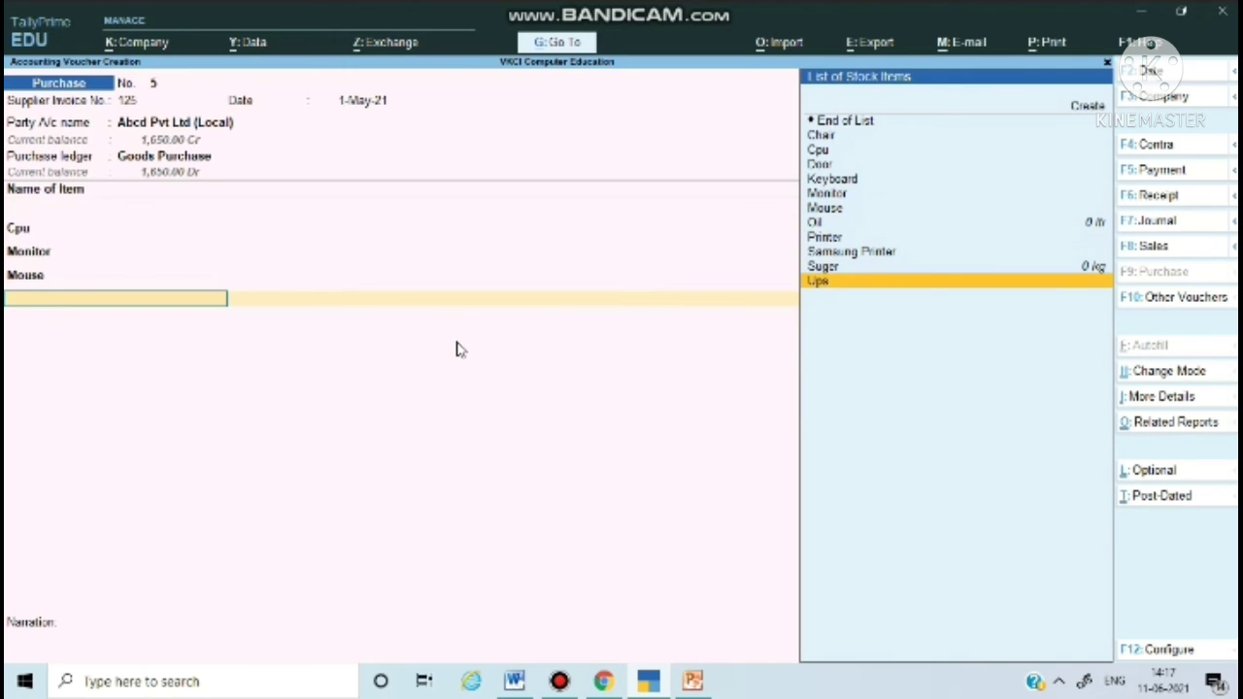
pyautogui.press('Return')
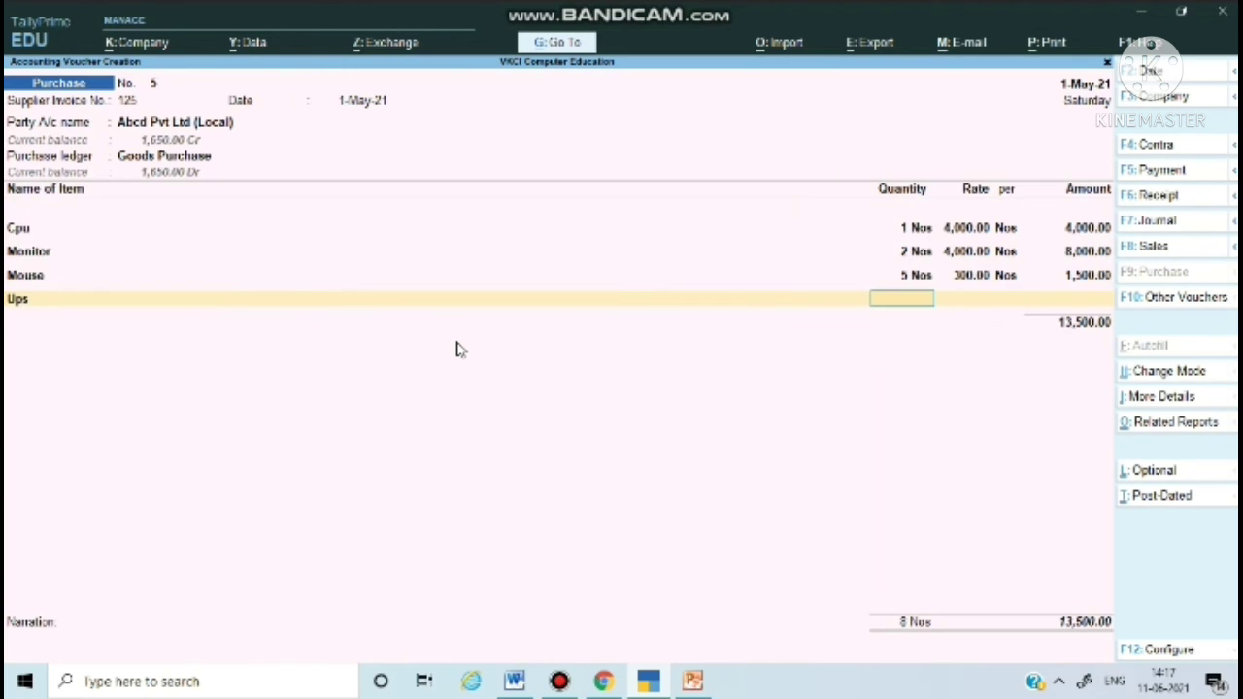
pyautogui.write('10')
pyautogui.press('Return')
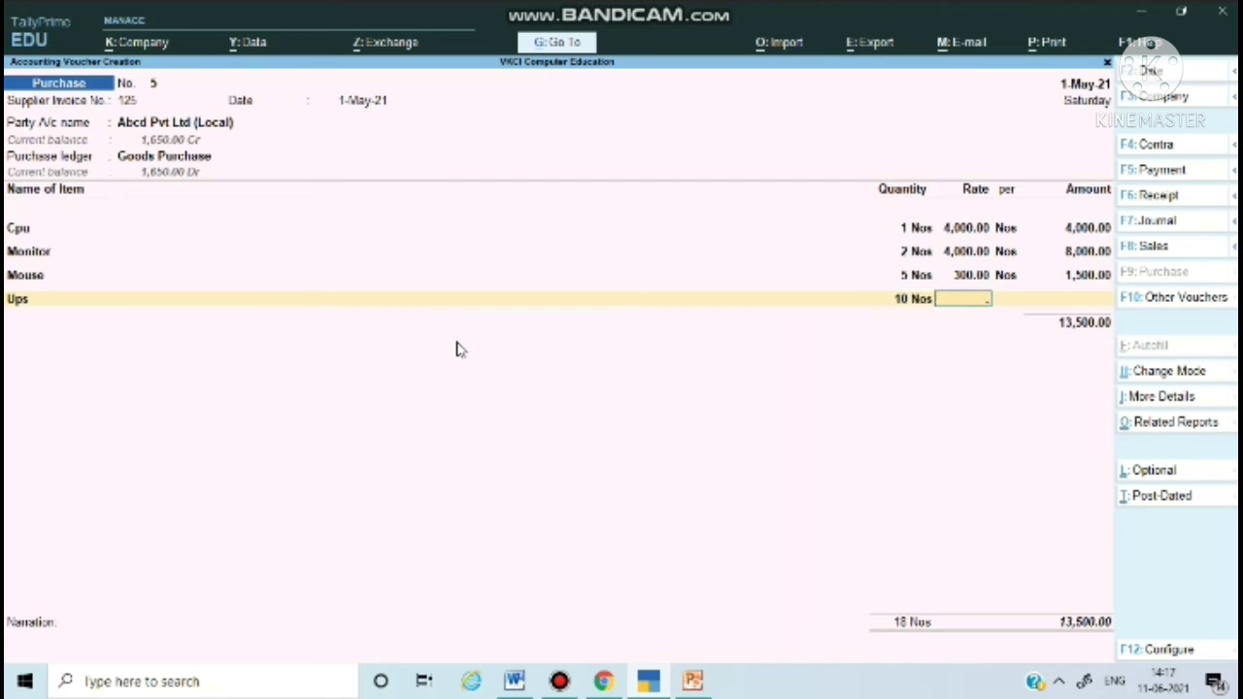
pyautogui.press('BackSpace')
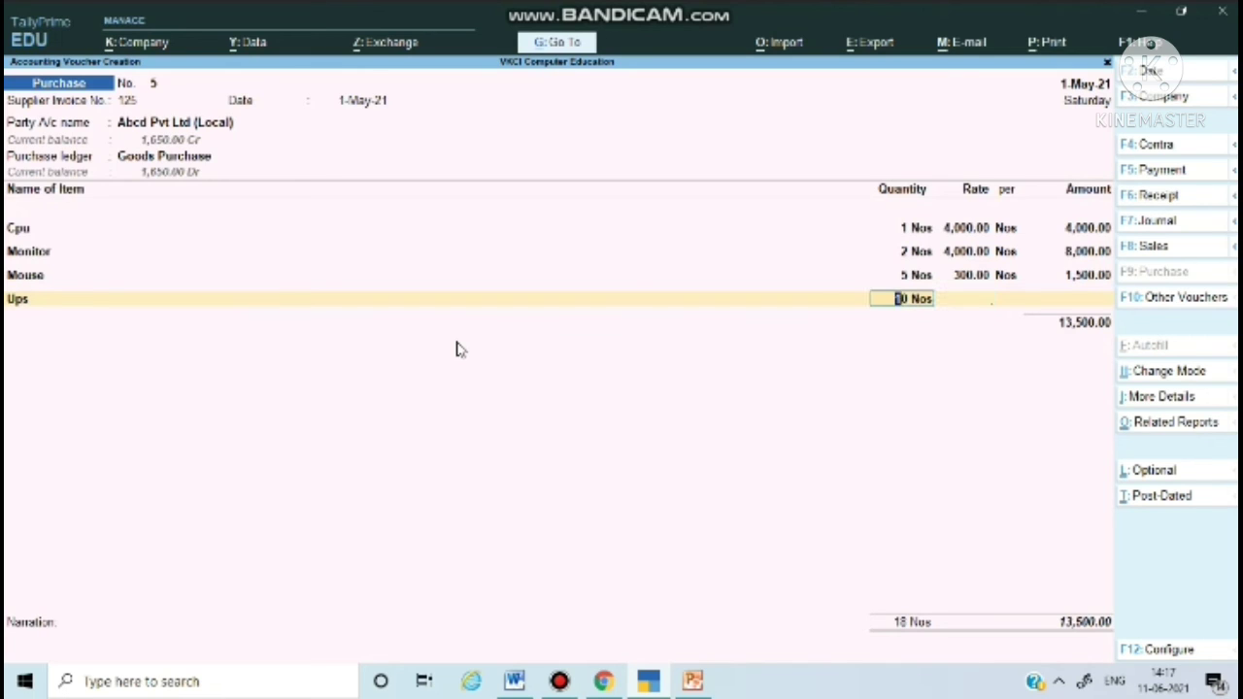
pyautogui.write('3')
pyautogui.press('Return')
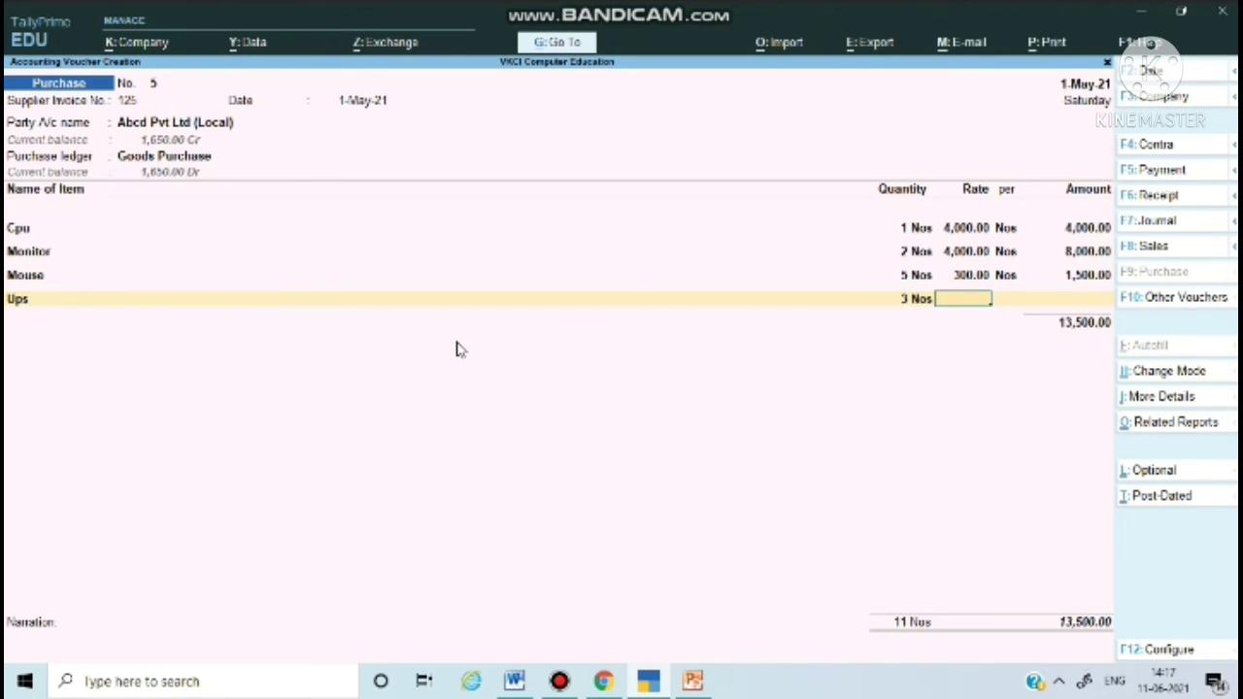
pyautogui.write('1800')
pyautogui.press('Return')
pyautogui.press('Return')
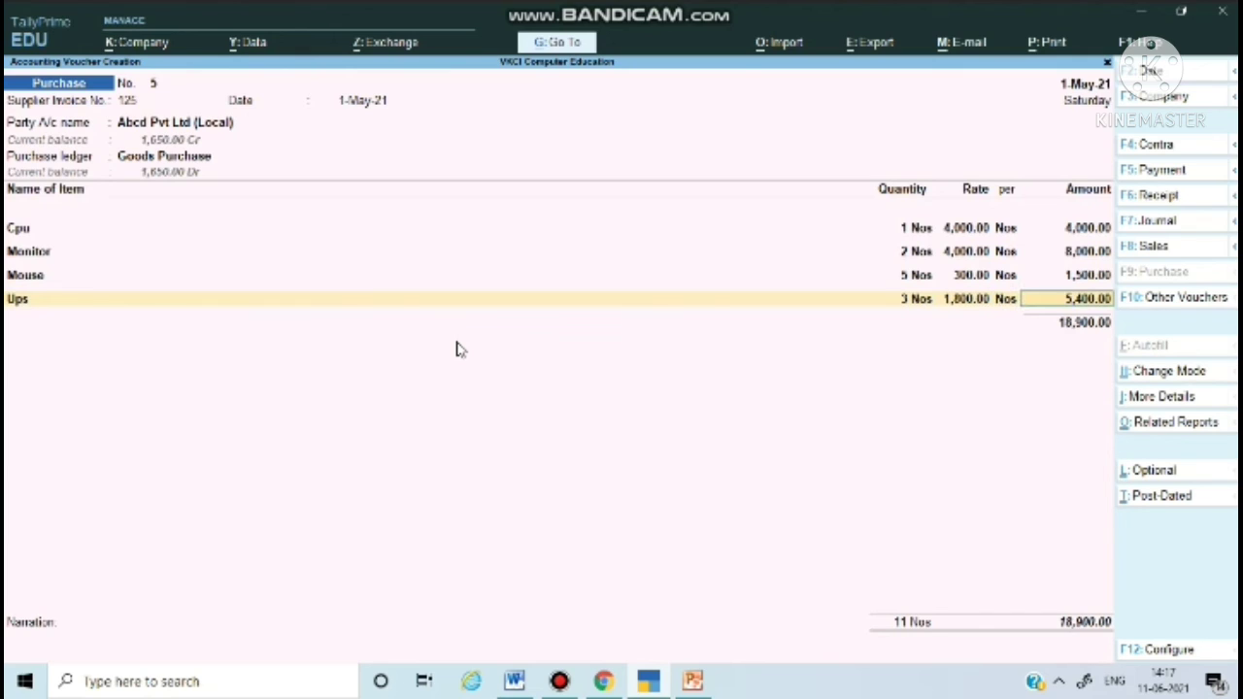
pyautogui.press('Return')
pyautogui.press('Return')
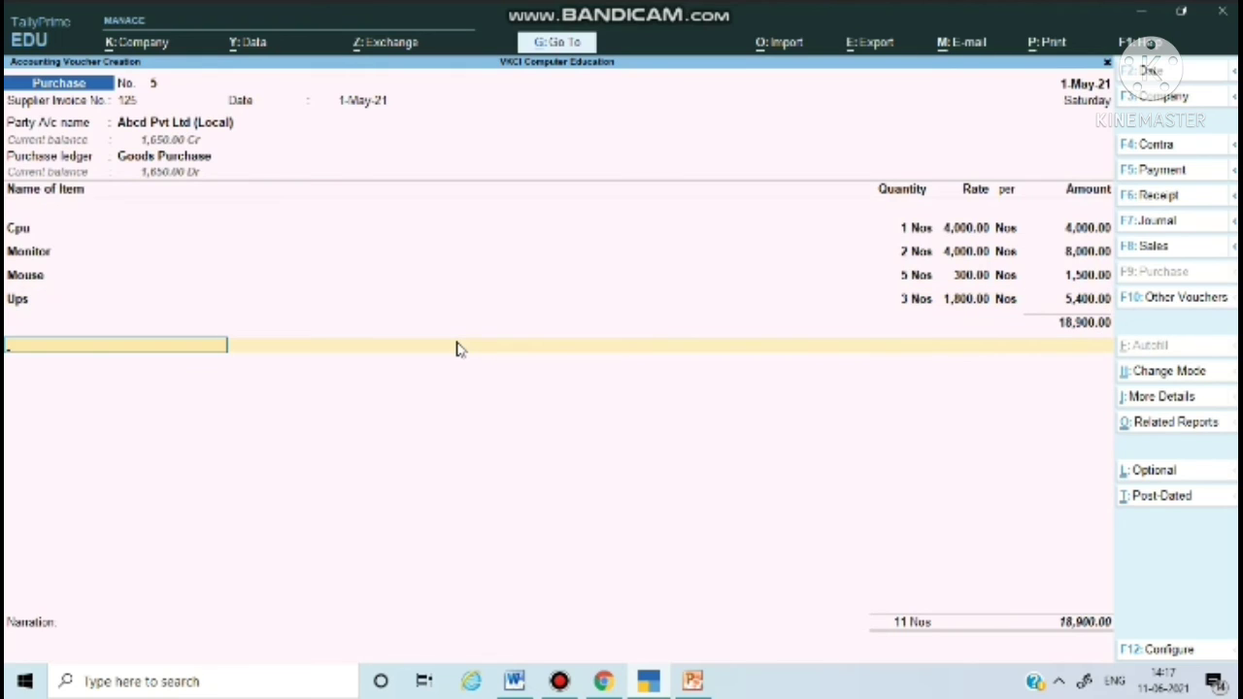
pyautogui.press('BackSpace')
pyautogui.press('BackSpace')
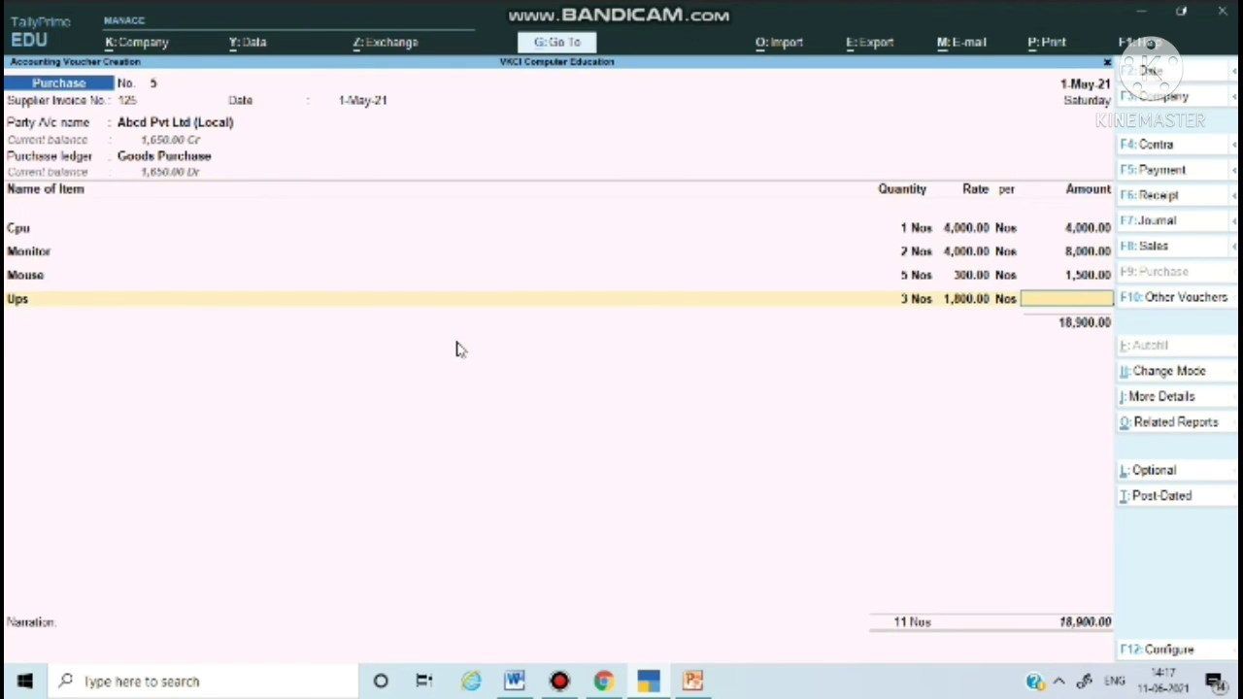
pyautogui.press('Return')
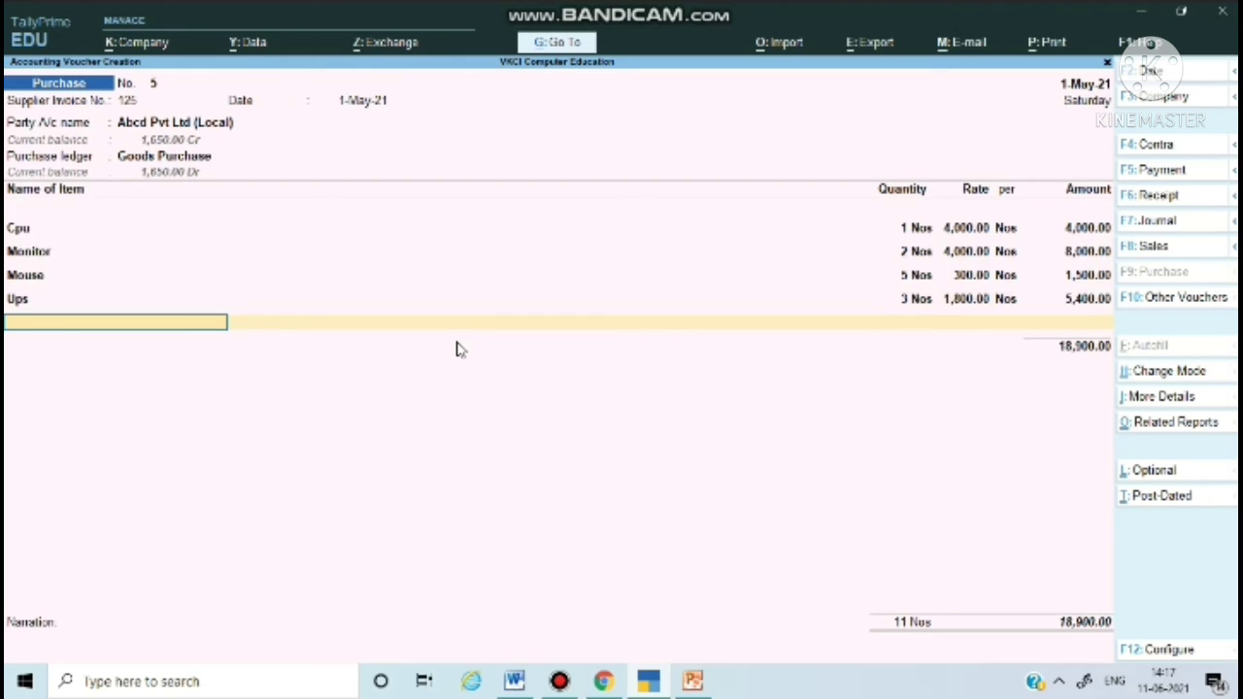
# Add the stock item Keyboard with quantity 5 Nos at a rate of 350 and finish the item list.
pyautogui.press('Down')
pyautogui.press('Down')
pyautogui.press('Down')
pyautogui.press('Down')
pyautogui.press('Down')
pyautogui.press('Down')
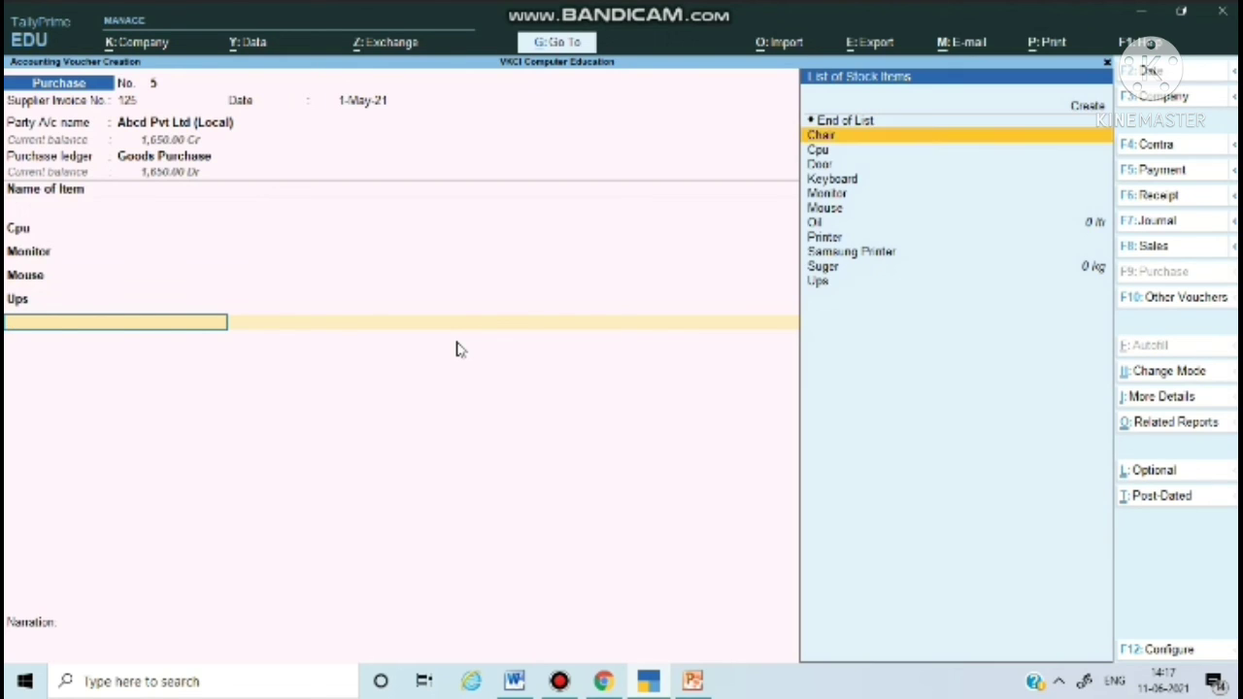
pyautogui.press('Up')
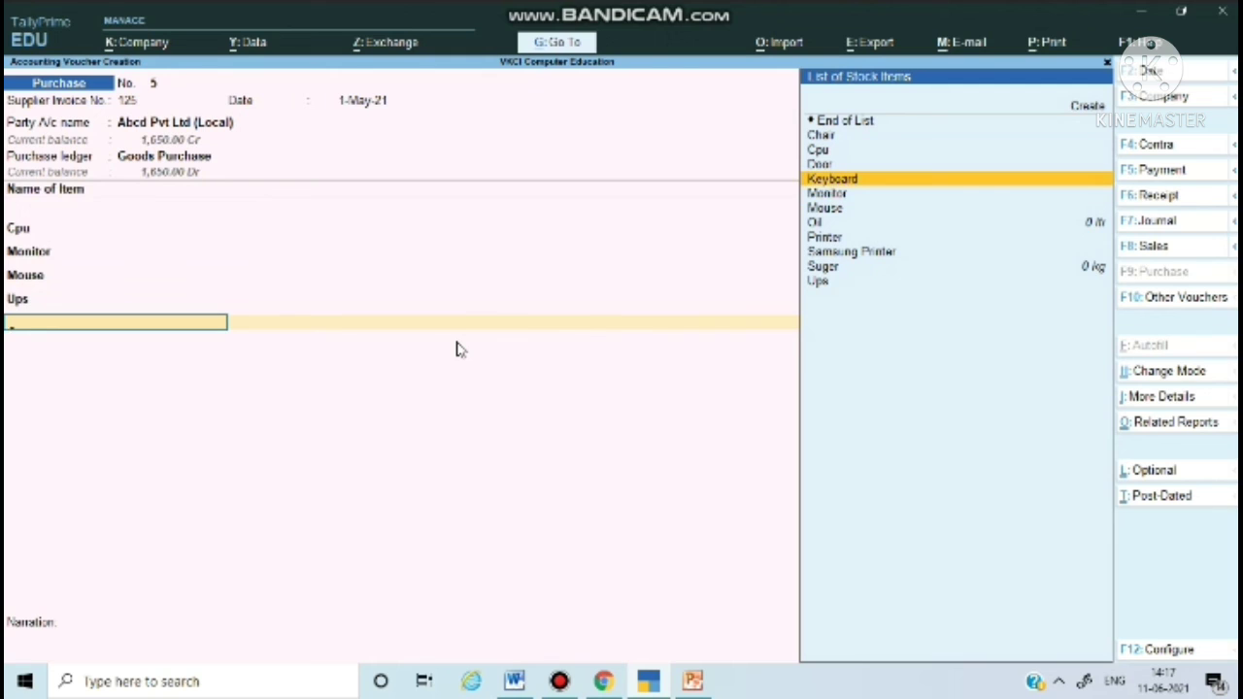
pyautogui.press('Return')
pyautogui.write('5')
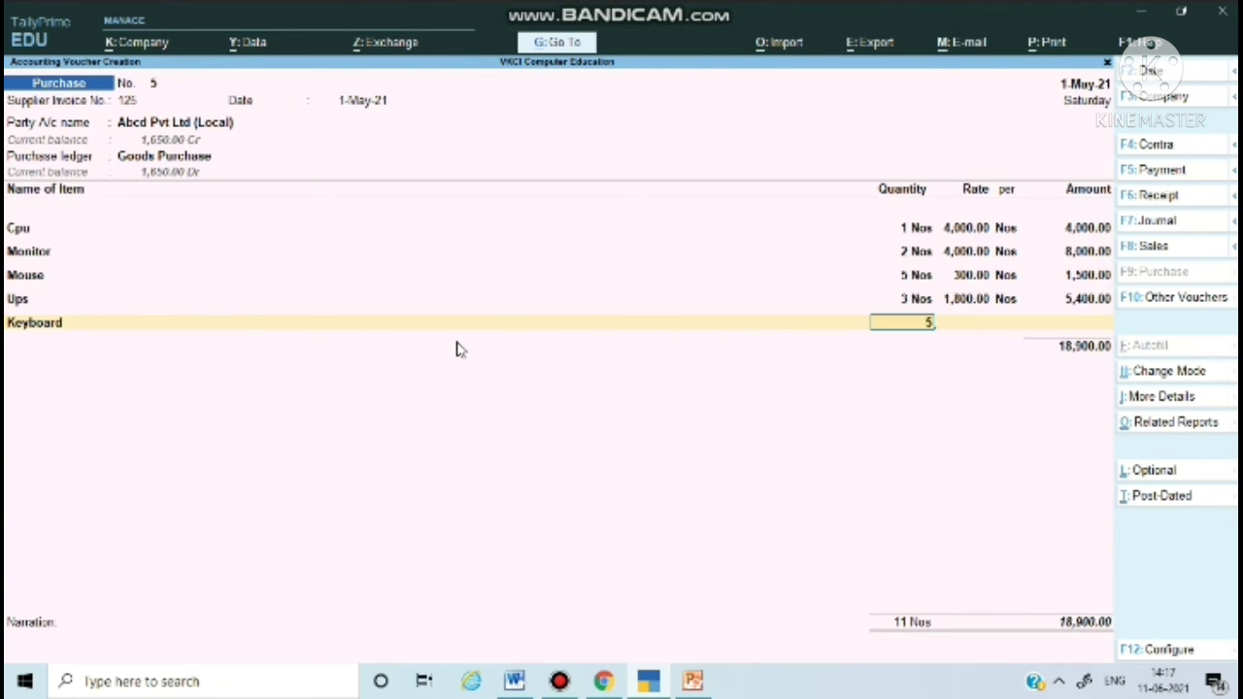
pyautogui.press('Return')
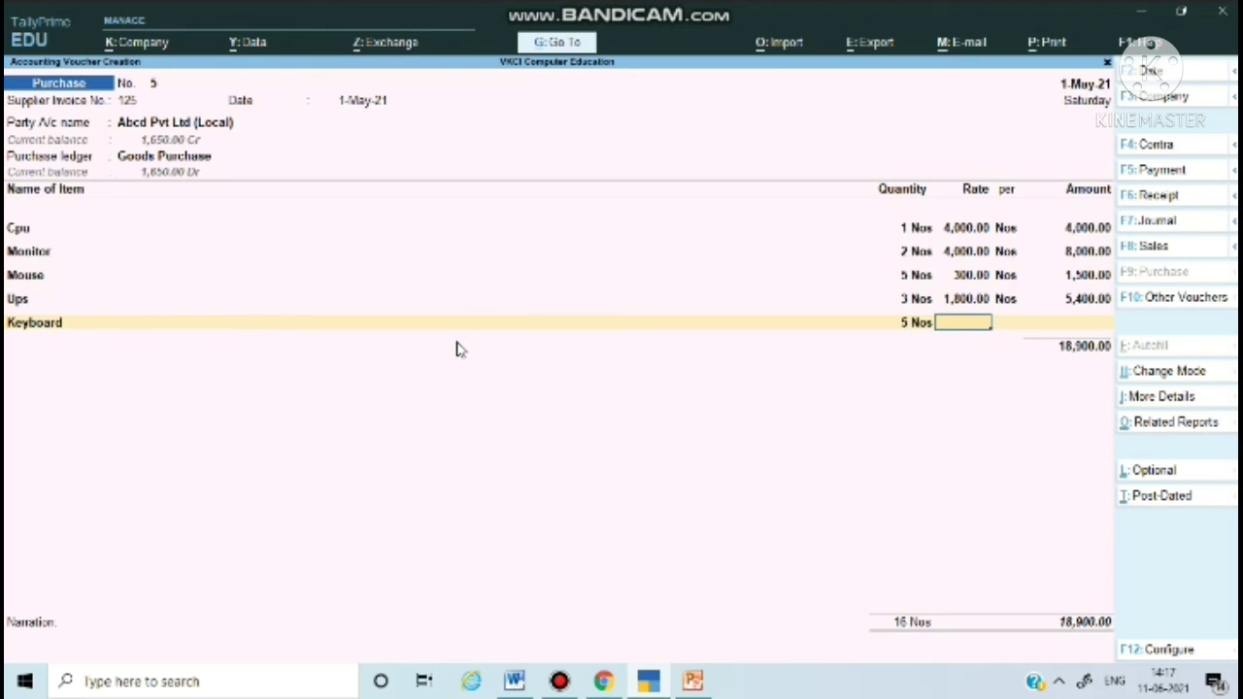
pyautogui.write('350')
pyautogui.press('Return')
pyautogui.press('Return')
pyautogui.press('Return')
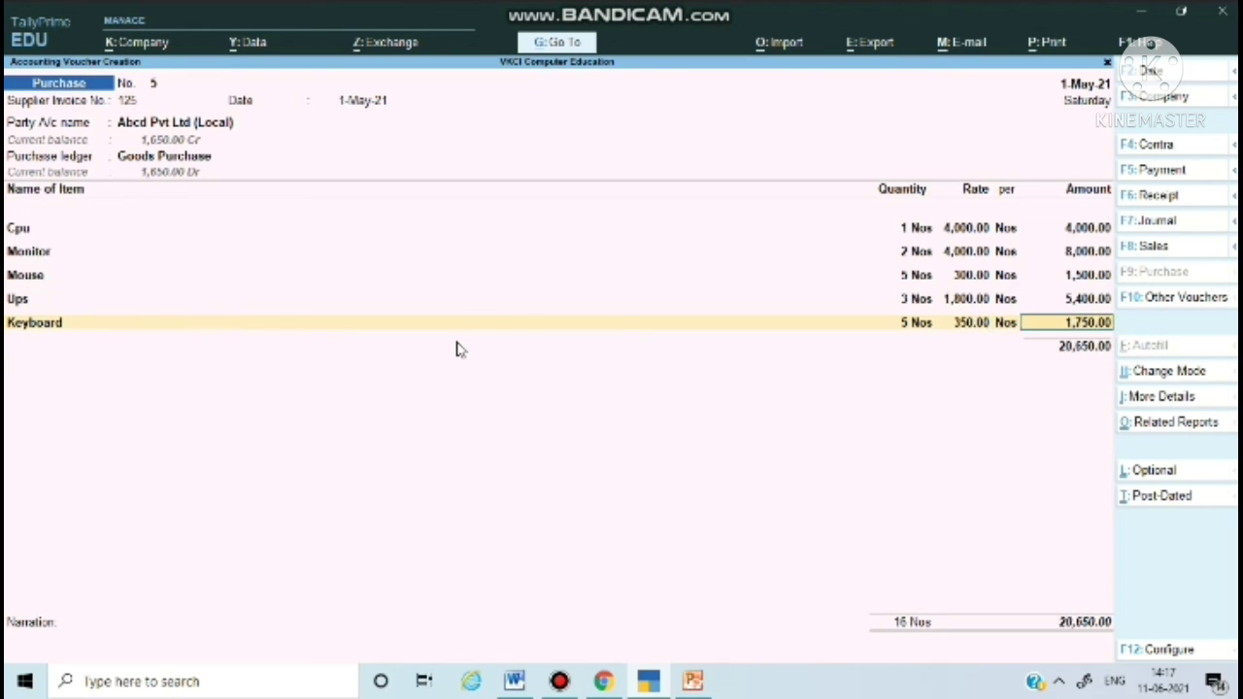
pyautogui.press('Return')
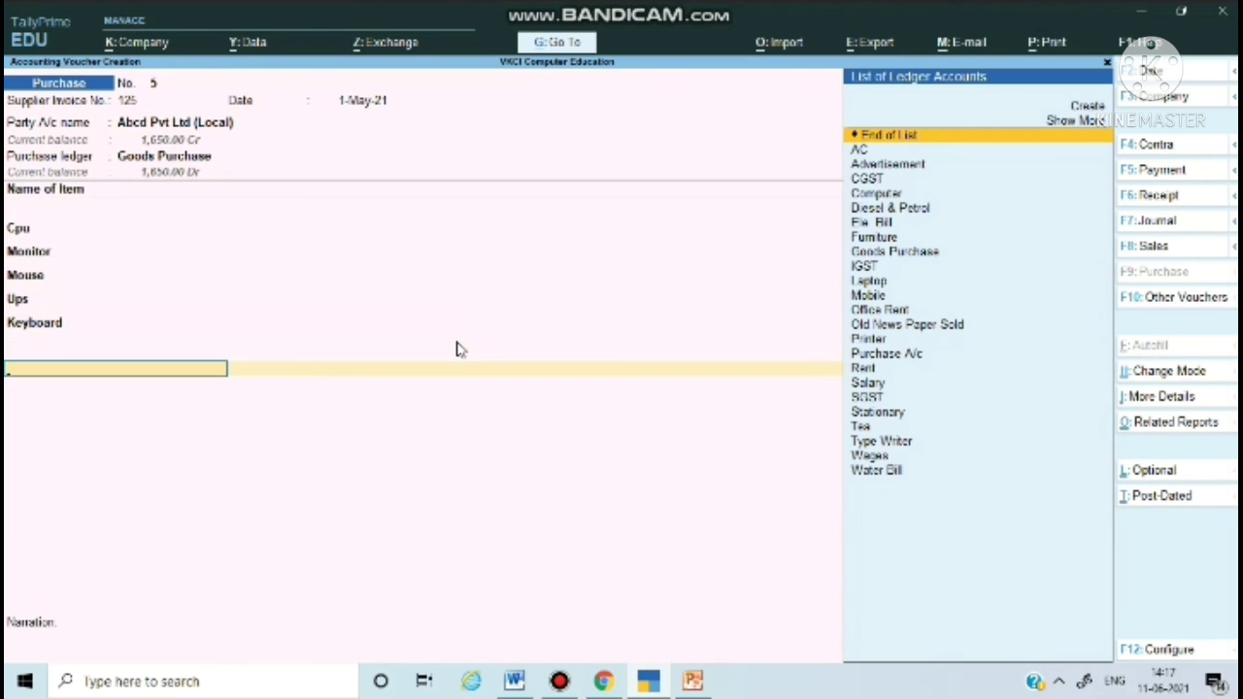
# Add the CGST ledger below the stock items with its automatically calculated amount.
pyautogui.press('Down')
pyautogui.press('Down')
pyautogui.press('Down')
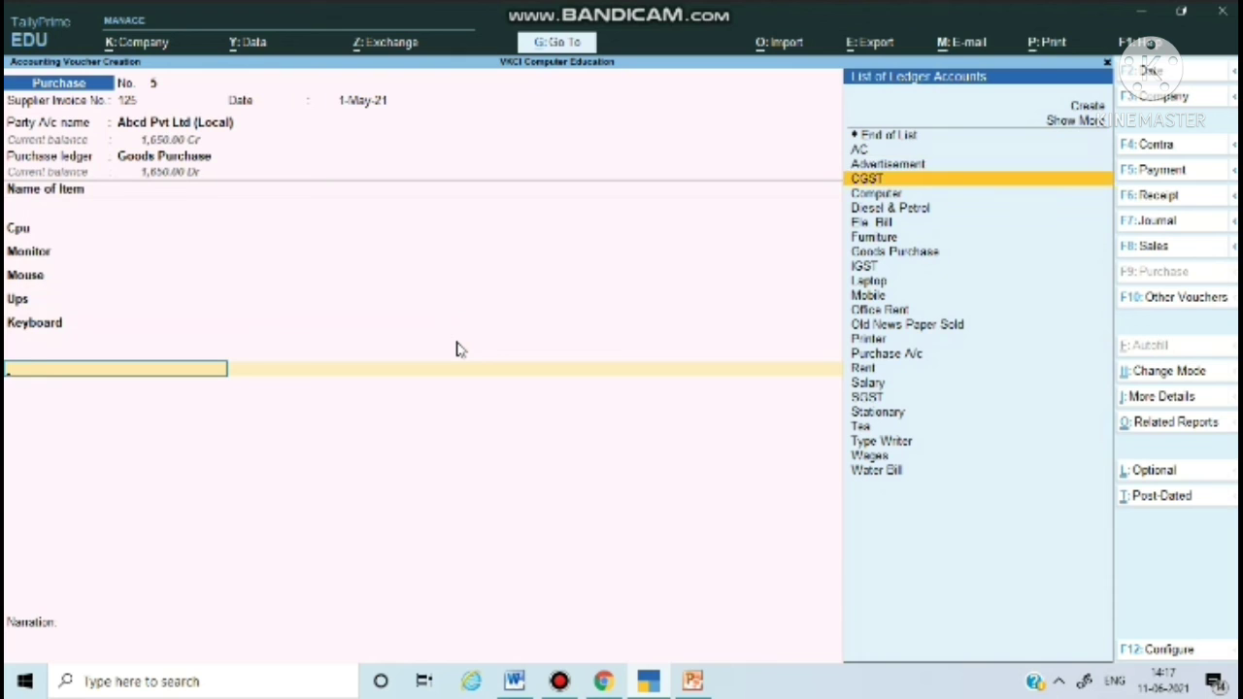
pyautogui.press('Return')
pyautogui.press('Return')
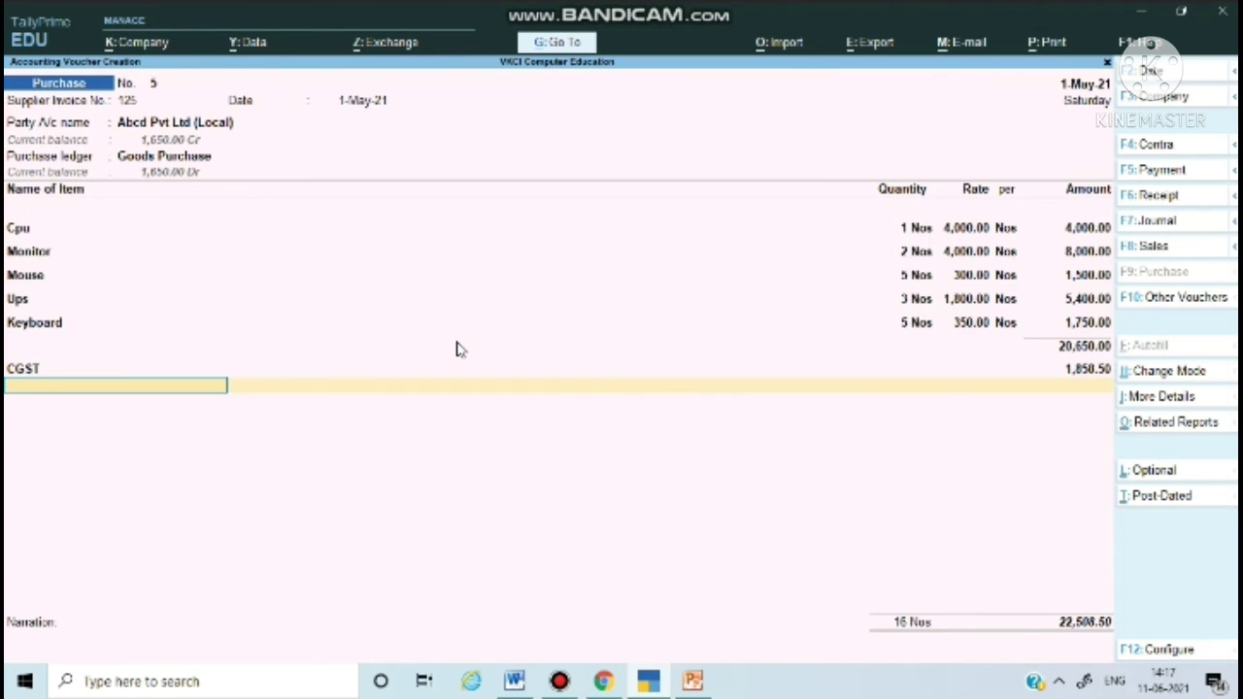
# Add the SGST ledger below CGST with its automatically calculated amount.
pyautogui.write('S')
pyautogui.press('Down')
pyautogui.press('Down')
pyautogui.press('Down')
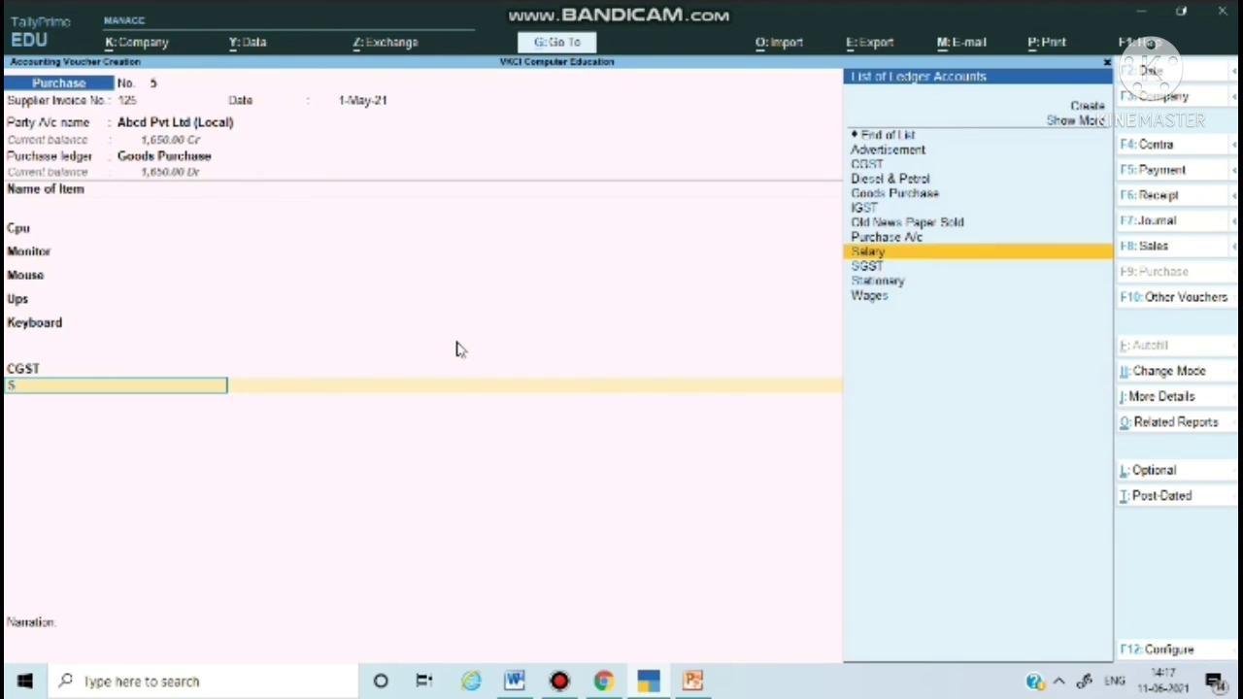
pyautogui.press('Up')
pyautogui.press('Return')
pyautogui.press('Return')
pyautogui.press('Return')
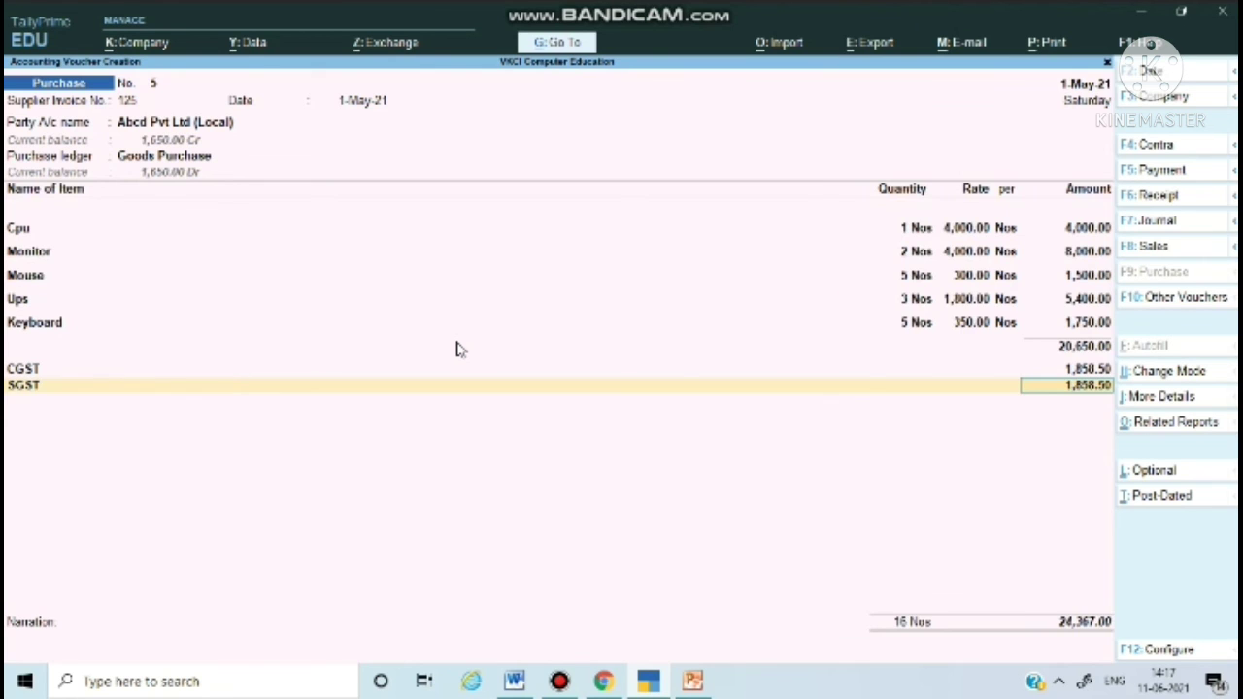
# Finish the ledger entries and accept the supplier's bill-wise details as New Ref under the supplier invoice number, without a due date.
pyautogui.press('Return')
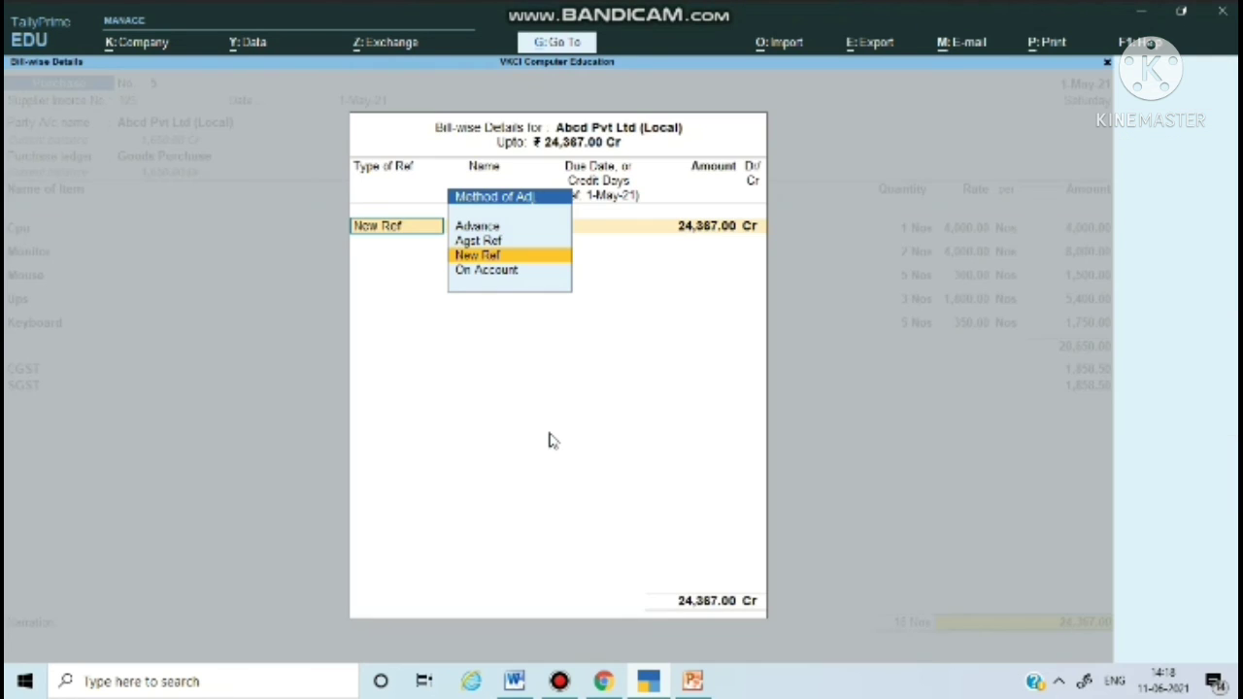
pyautogui.press('Return')
pyautogui.press('Return')
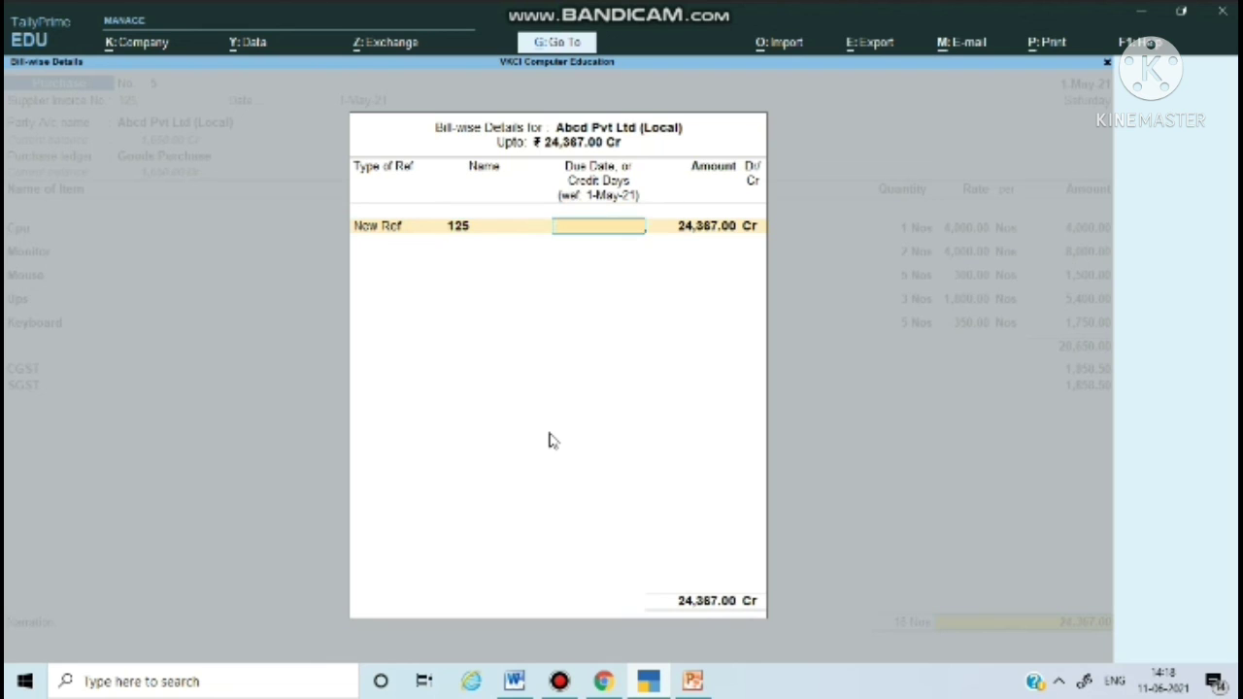
pyautogui.press('Return')
pyautogui.press('Return')
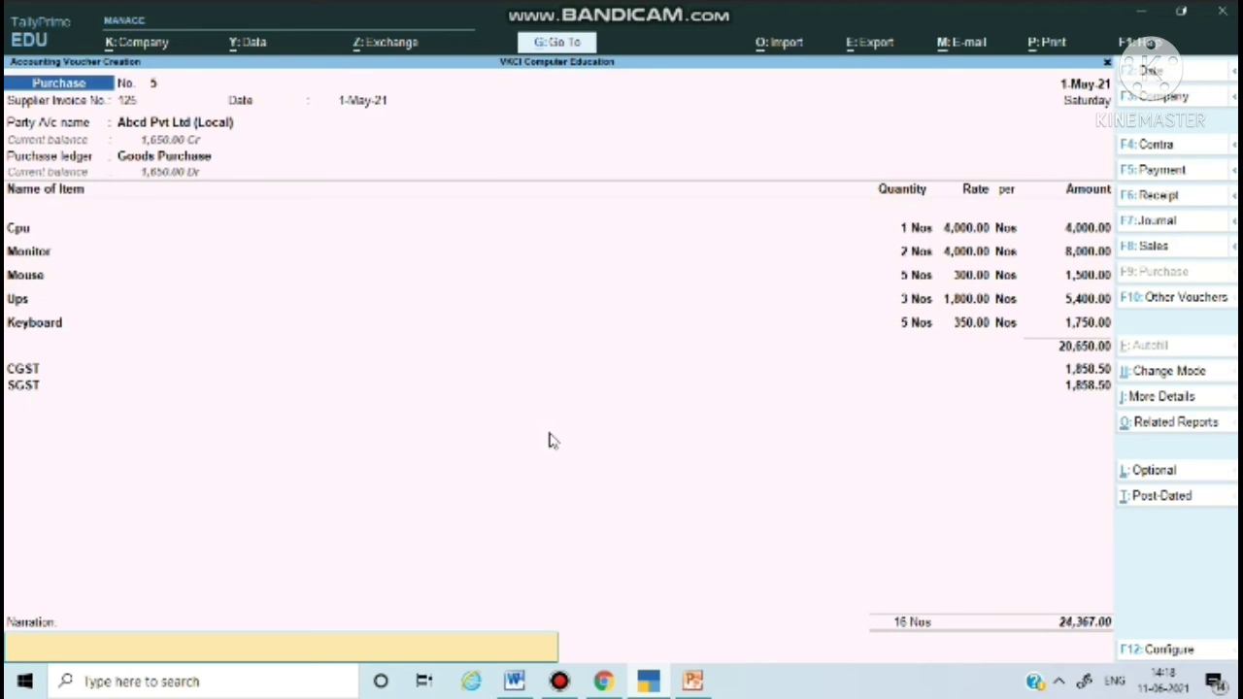
# Enter the narration "Being goods purchase from abcd pvt ltd" and save the purchase voucher.
pyautogui.write('Bein')
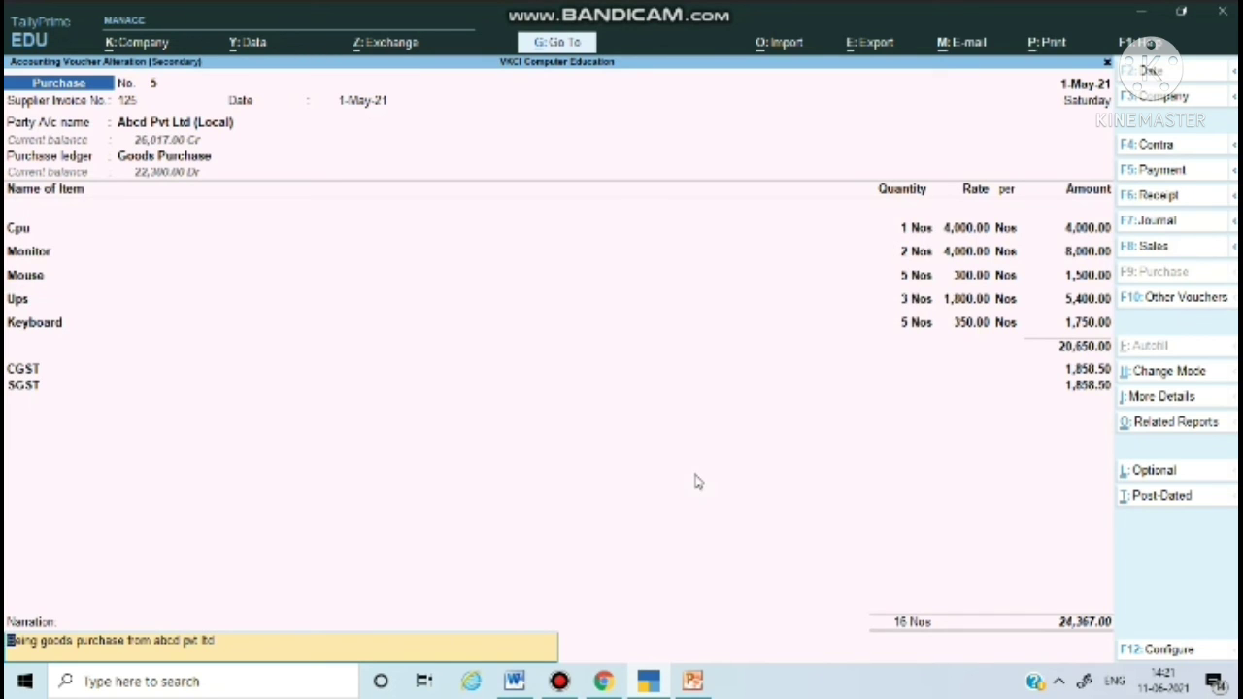
pyautogui.press('Return')
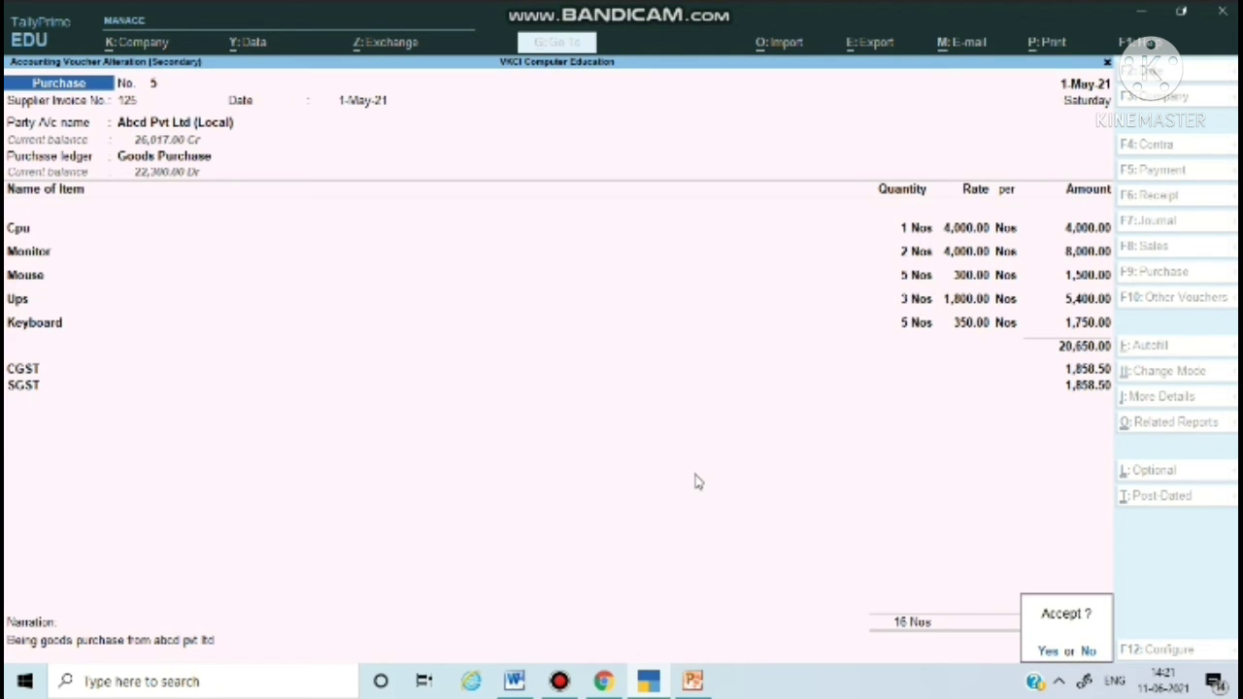
pyautogui.press('y')
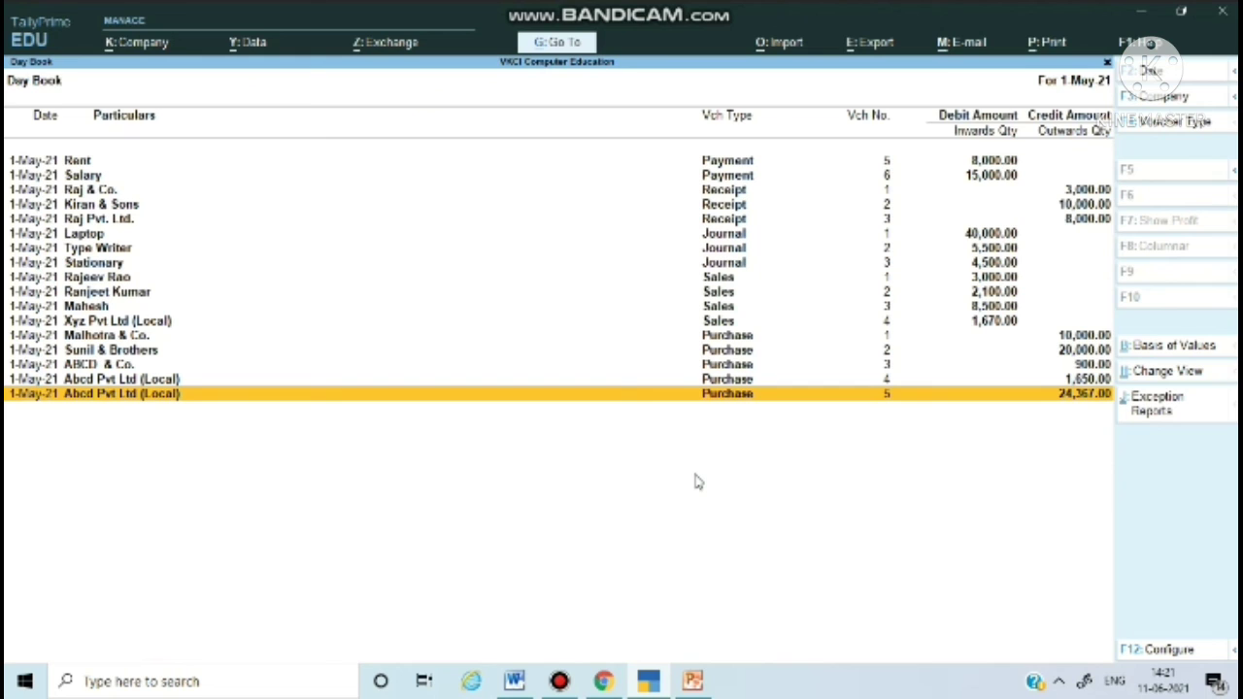
# Return to the Gateway of Tally and open the Day Book for the current date.
pyautogui.press('Escape')
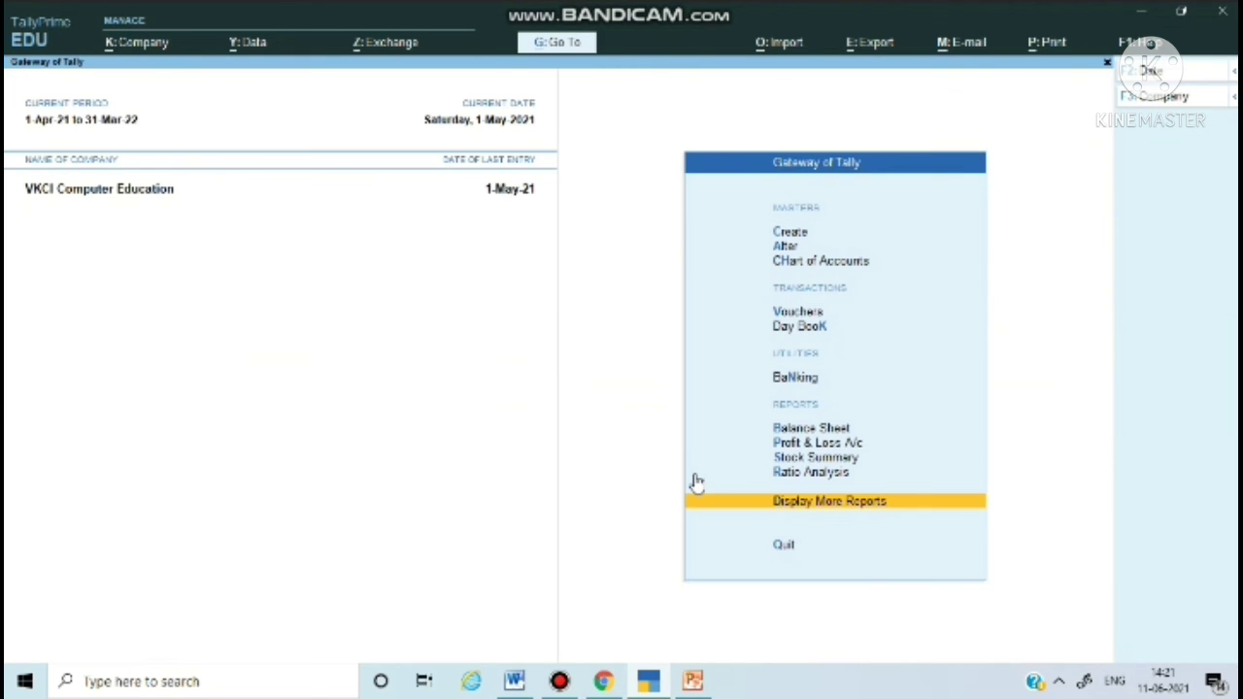
pyautogui.press('Escape')
pyautogui.press('Escape')
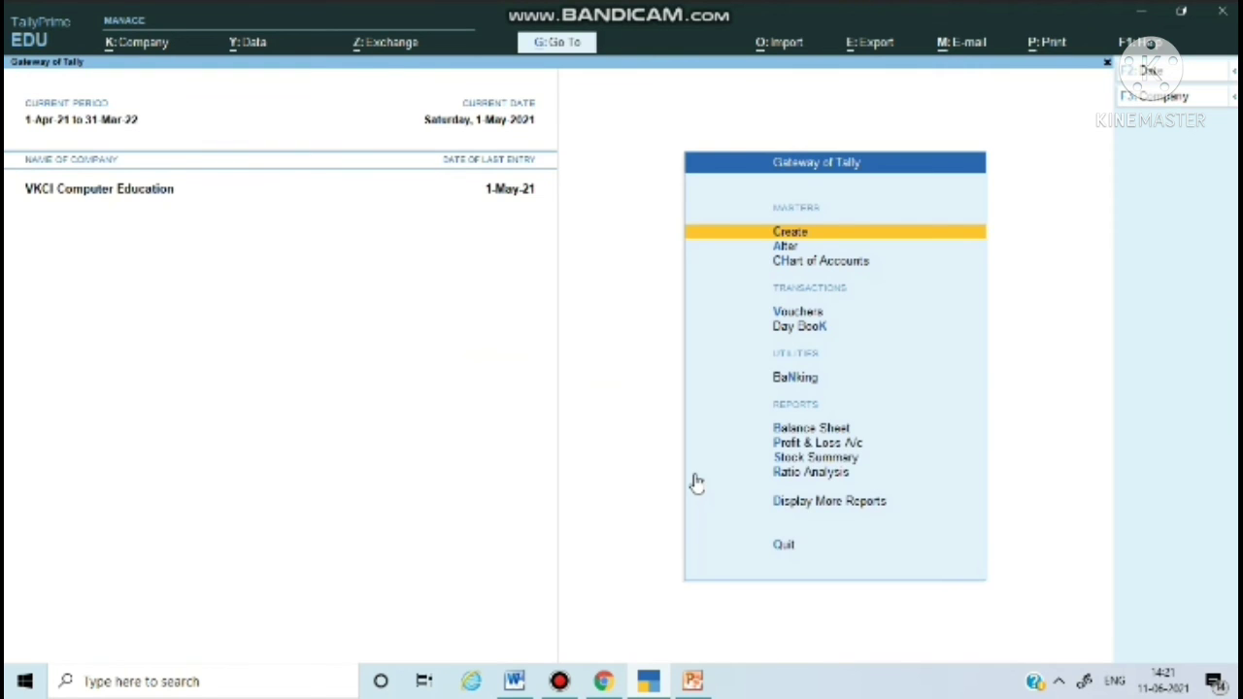
pyautogui.press('Escape')
pyautogui.press('Escape')
pyautogui.press('Down')
pyautogui.press('Down')
pyautogui.press('Down')
pyautogui.press('Down')
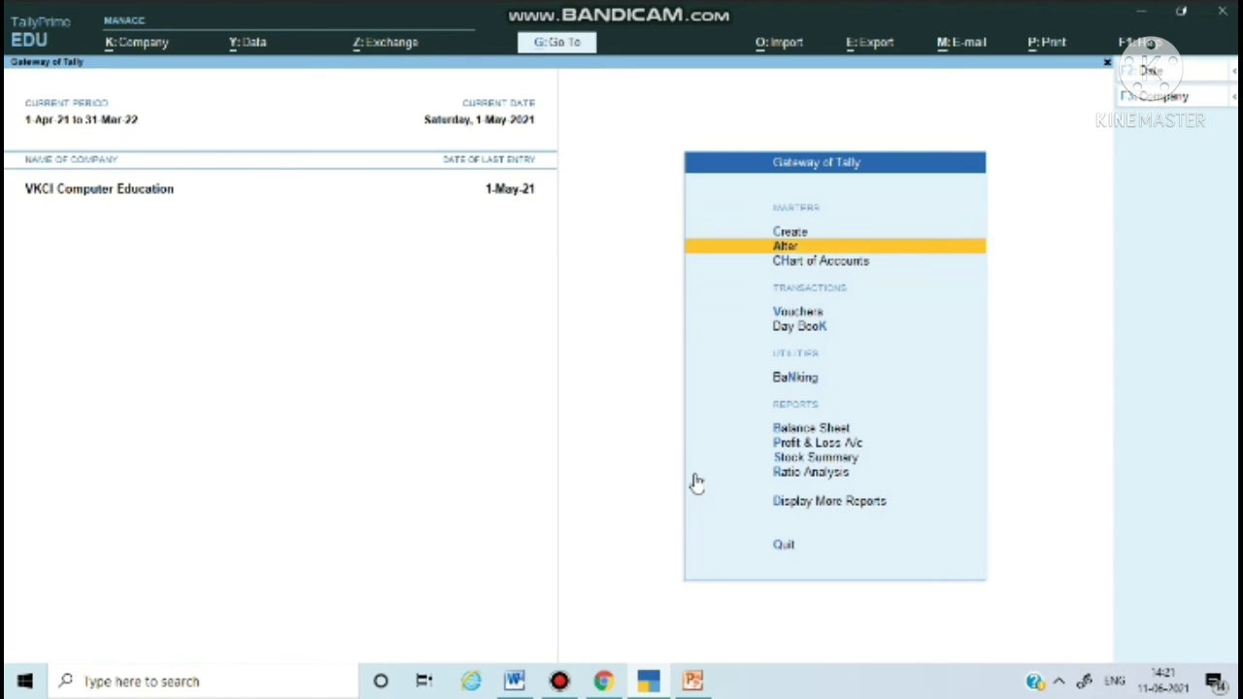
pyautogui.press('Return')
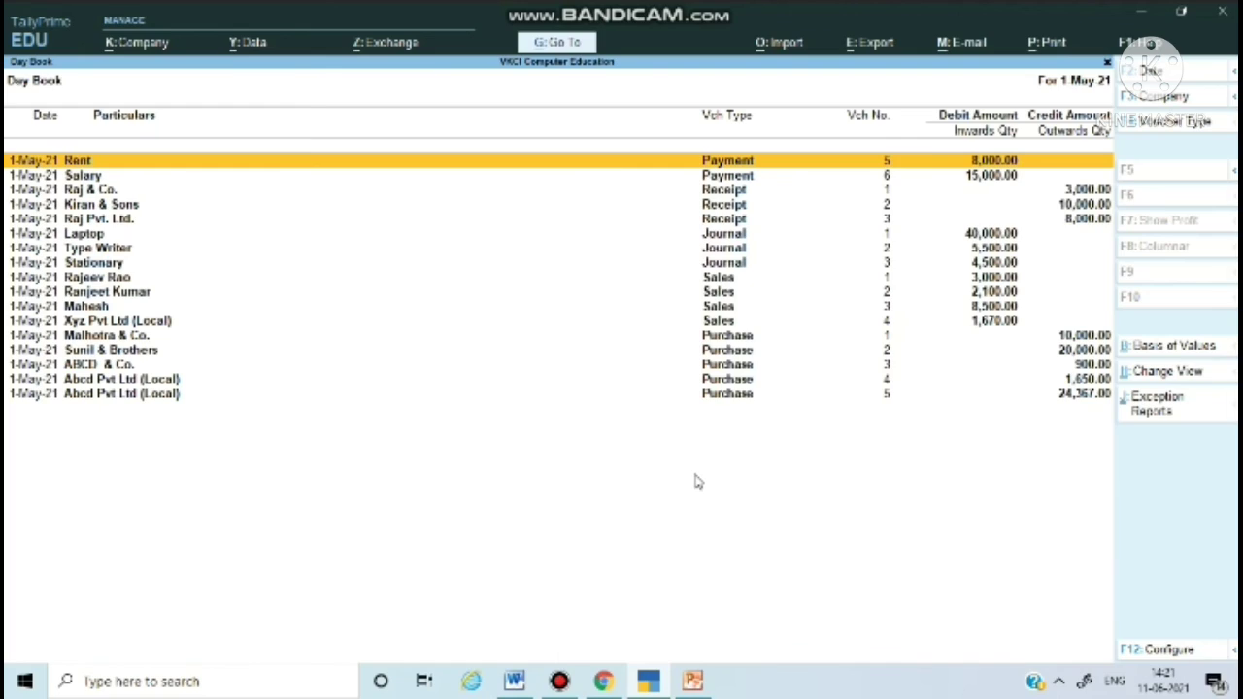
# Open purchase voucher No. 5 of Abcd Pvt Ltd (Local) from the Day Book to review its items and taxes.
pyautogui.press('Down')
pyautogui.press('Down')
pyautogui.press('Down')
pyautogui.press('Down')
pyautogui.press('Down')
pyautogui.press('Down')
pyautogui.press('Down')
pyautogui.press('Down')
pyautogui.press('Down')
pyautogui.press('Down')
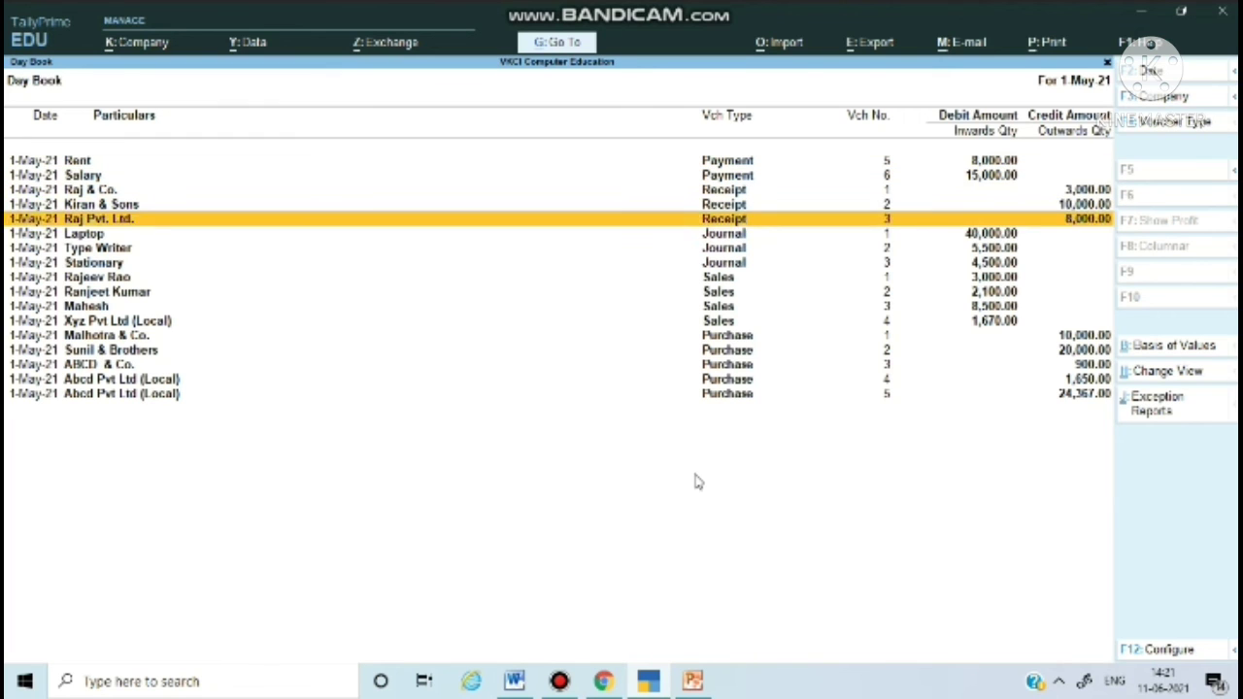
pyautogui.press('Down')
pyautogui.press('Down')
pyautogui.press('Down')
pyautogui.press('Down')
pyautogui.press('Down')
pyautogui.press('Down')
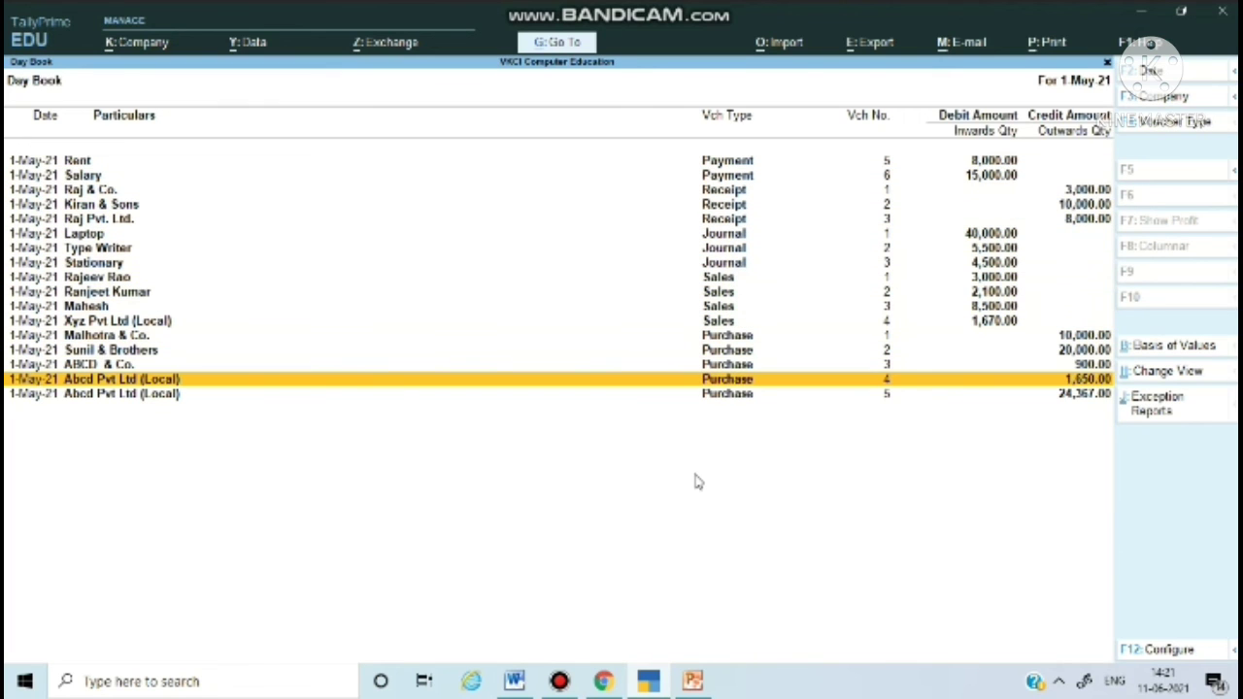
pyautogui.press('Return')
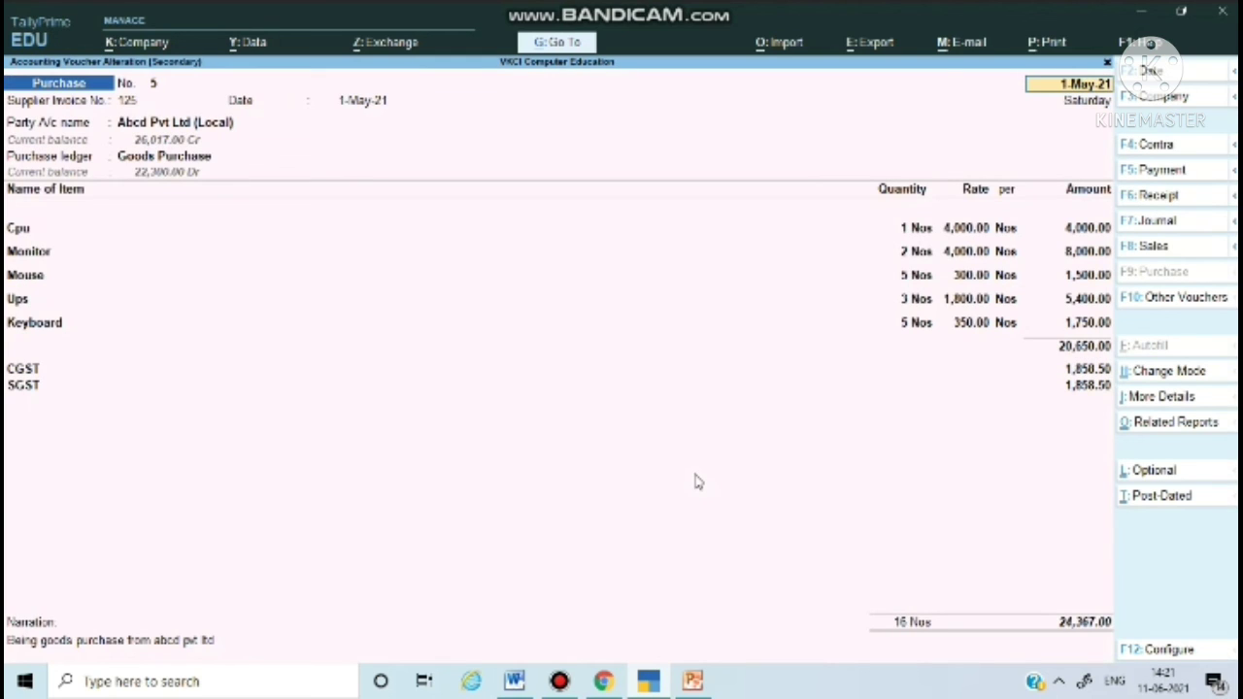
# Open an enlarged print preview of the current purchase voucher and examine the invoice's party details, items, CGST and SGST amounts, and total.
pyautogui.hotkey('alt', 'p')
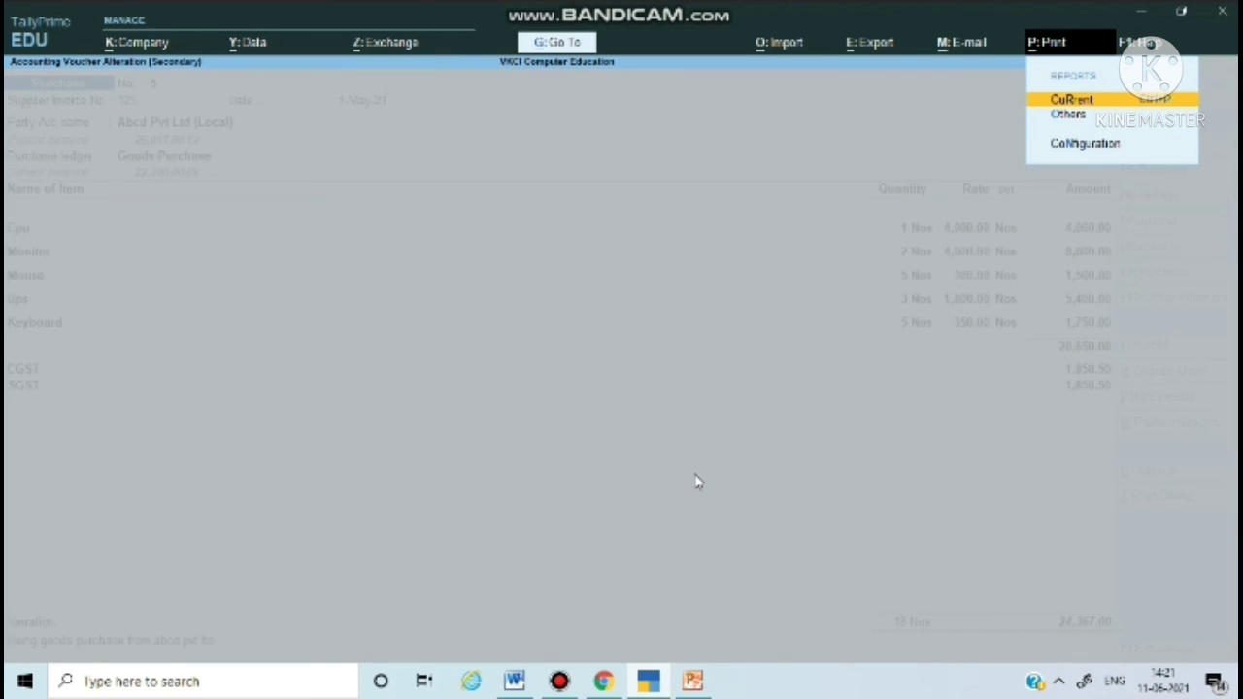
pyautogui.click(1132, 103)
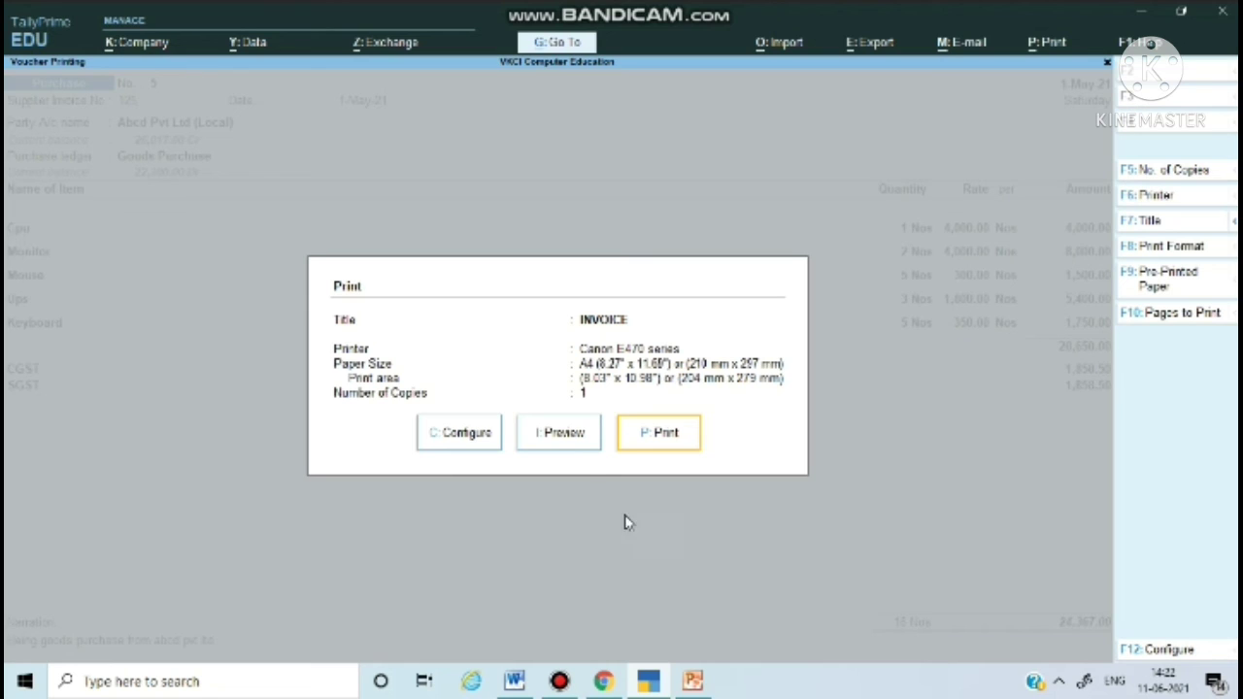
pyautogui.click(561, 433)
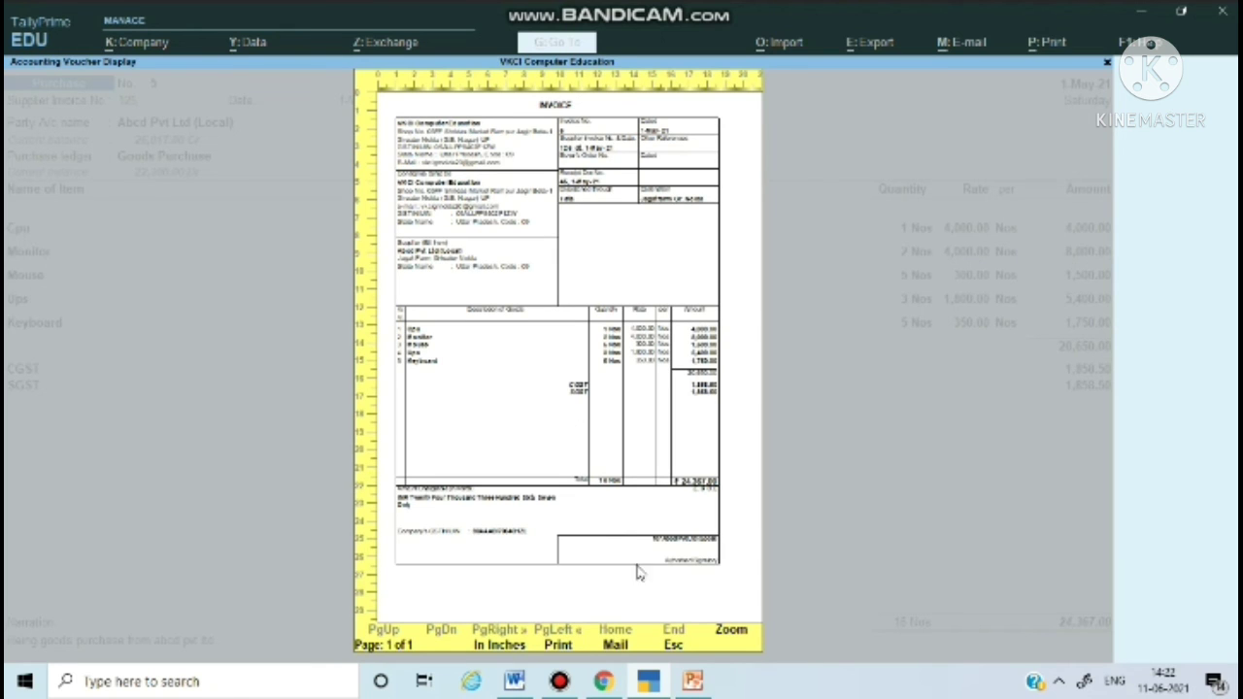
pyautogui.click(732, 637)
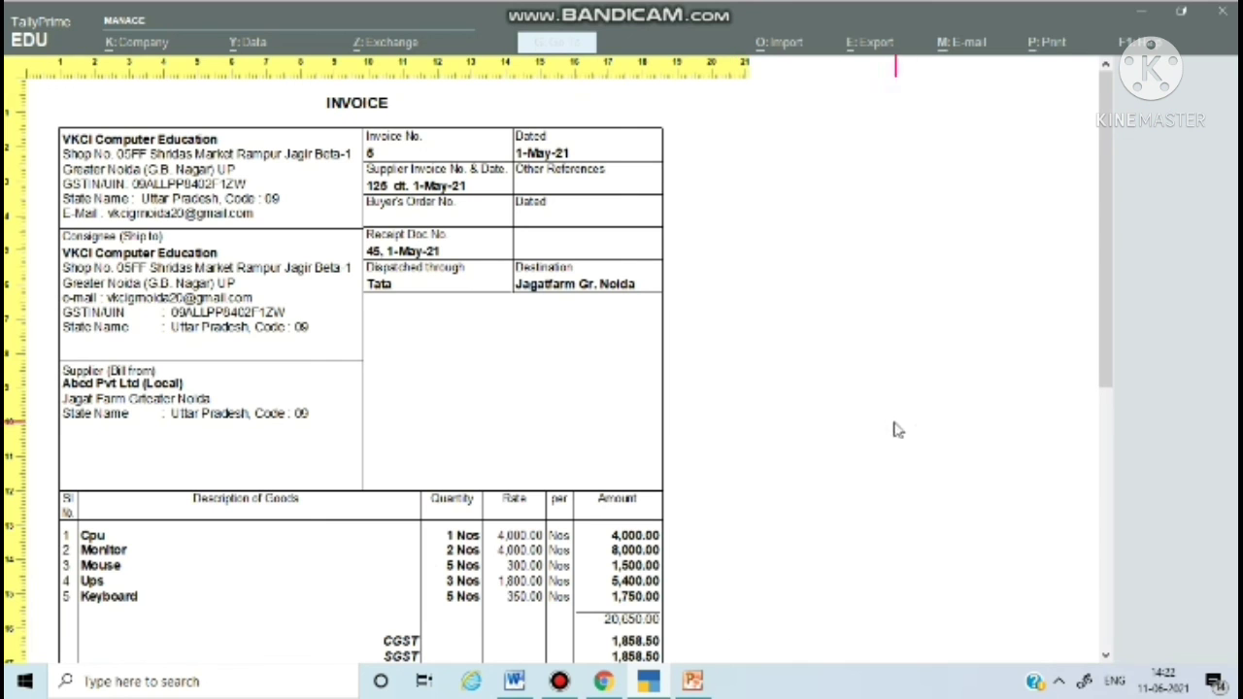
pyautogui.scroll(-3, 1112, 219)
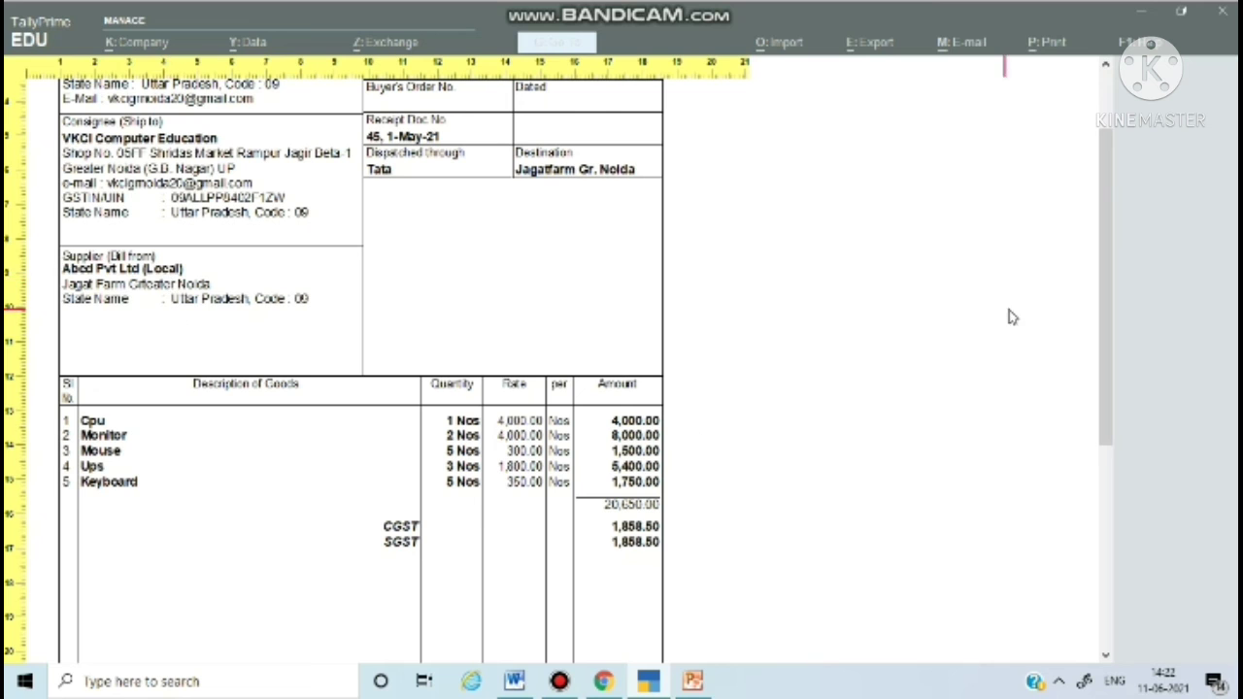
pyautogui.moveTo(1117, 293); pyautogui.dragTo(1081, 187)
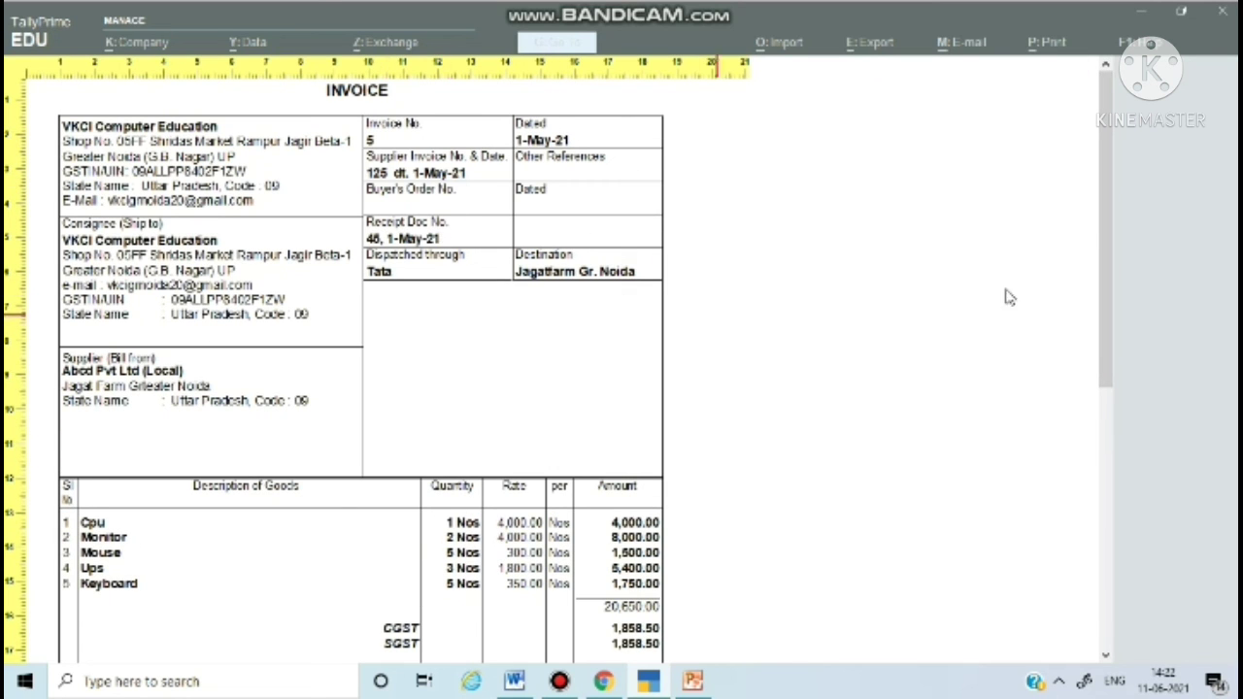
pyautogui.moveTo(1106, 194); pyautogui.dragTo(1121, 394)
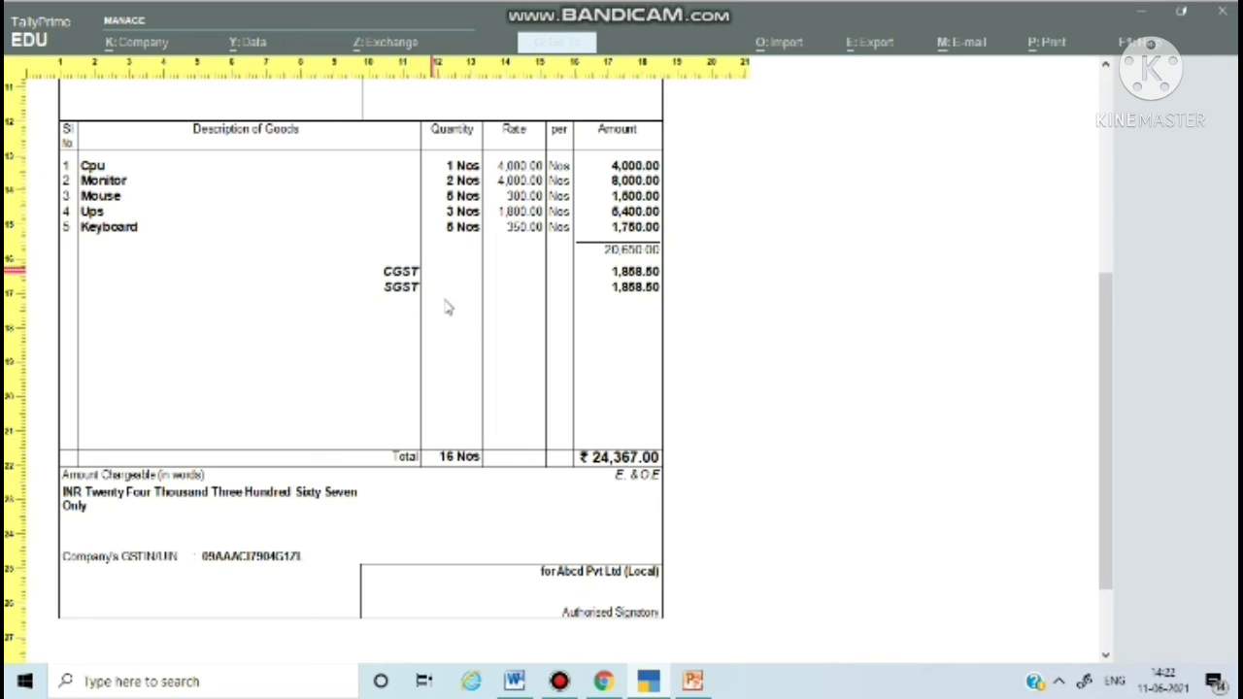
pyautogui.moveTo(1111, 371); pyautogui.dragTo(1117, 123)
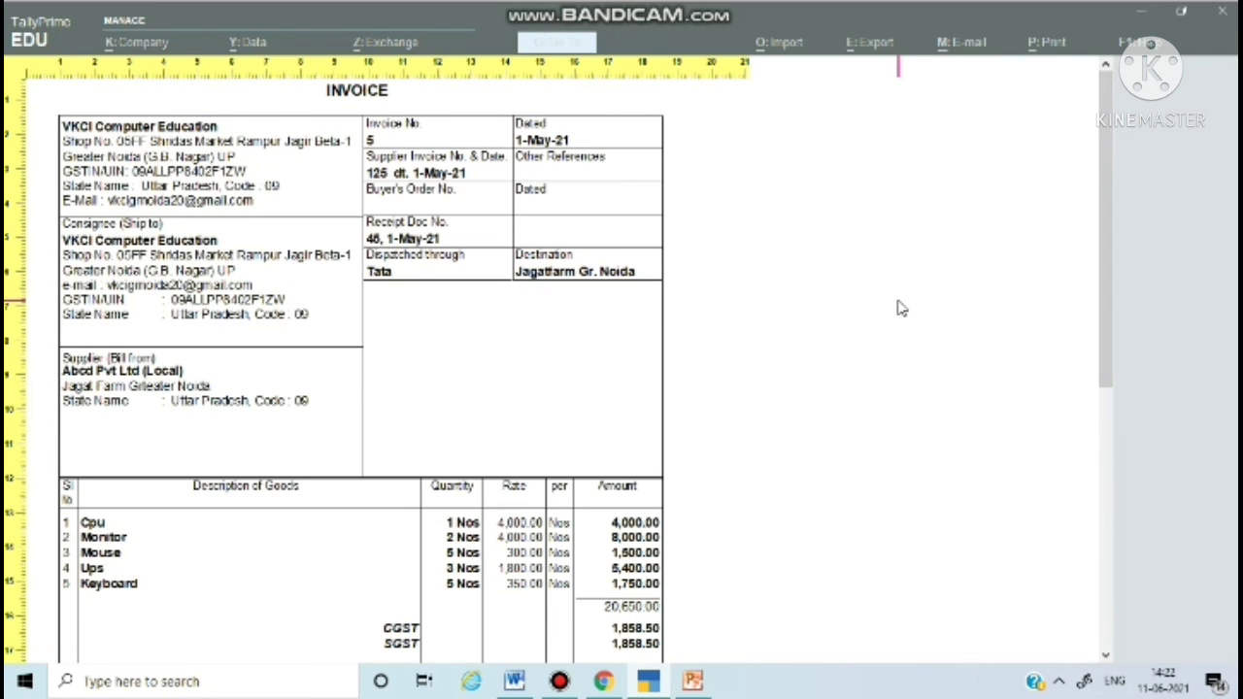